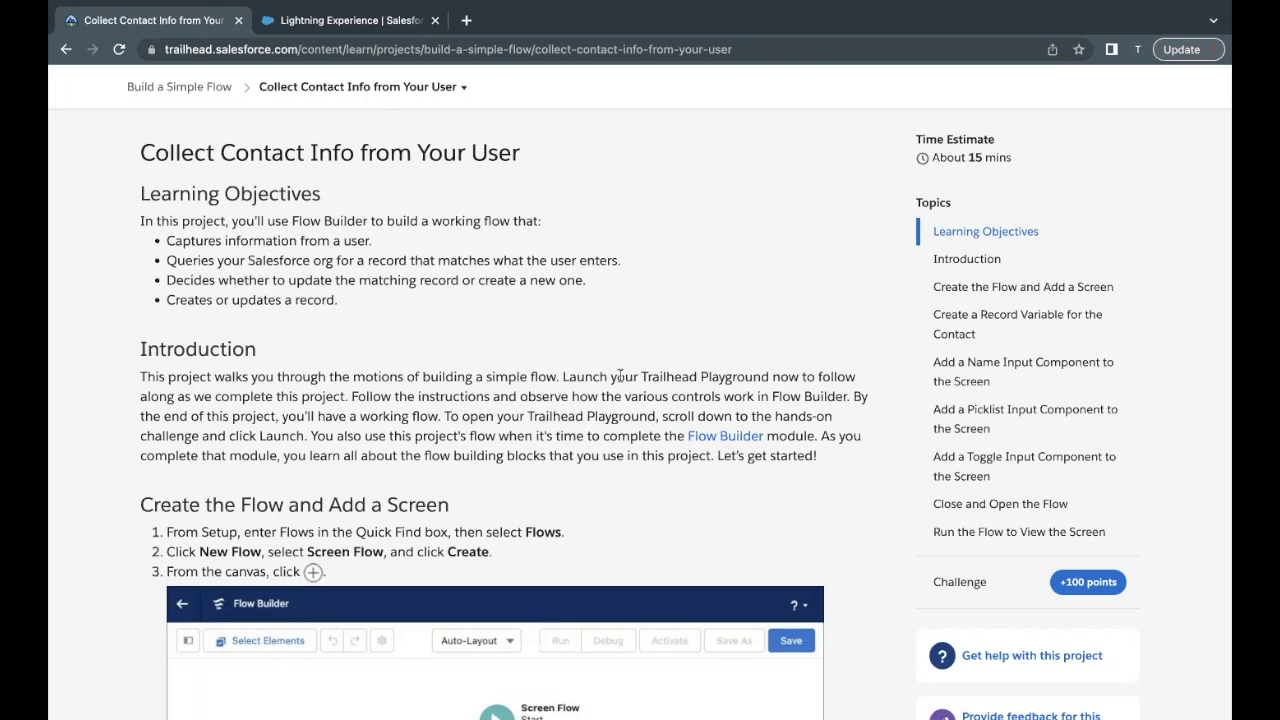
Read through the Trailhead project's instructions for creating the flow and adding a screen.
scroll(620, 376, "down", 5)
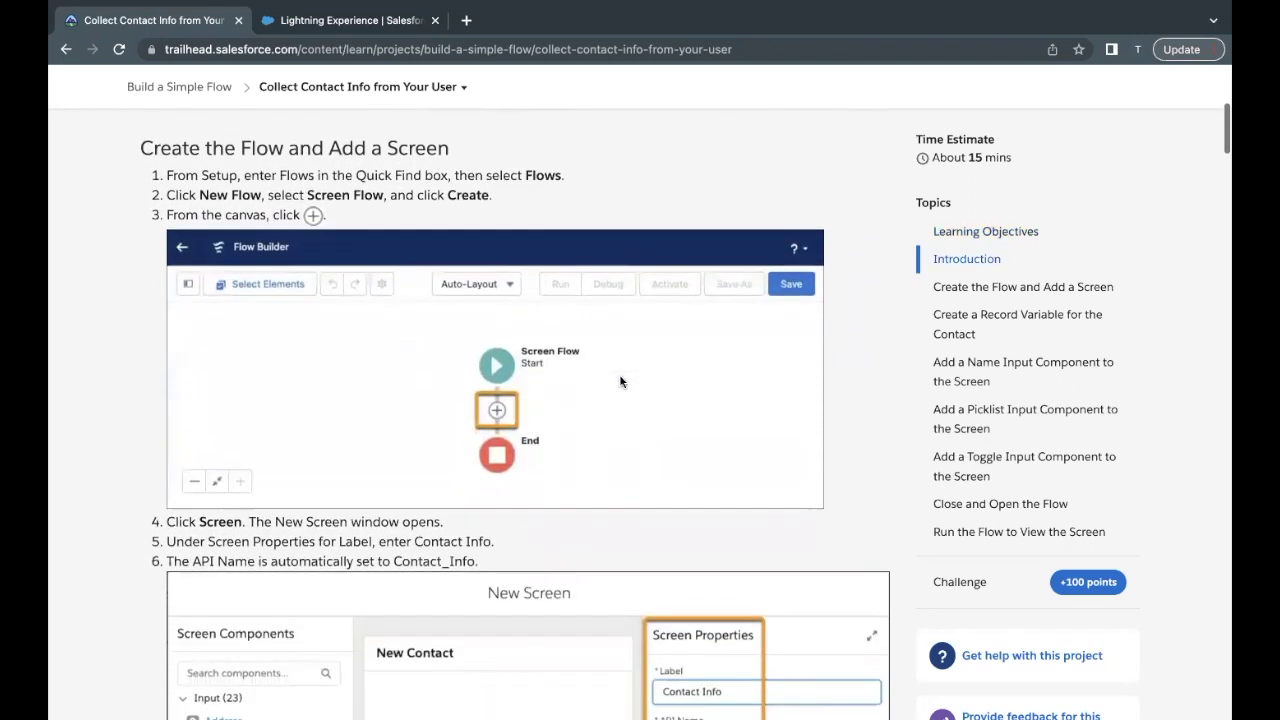
scroll(620, 381, "down", 1)
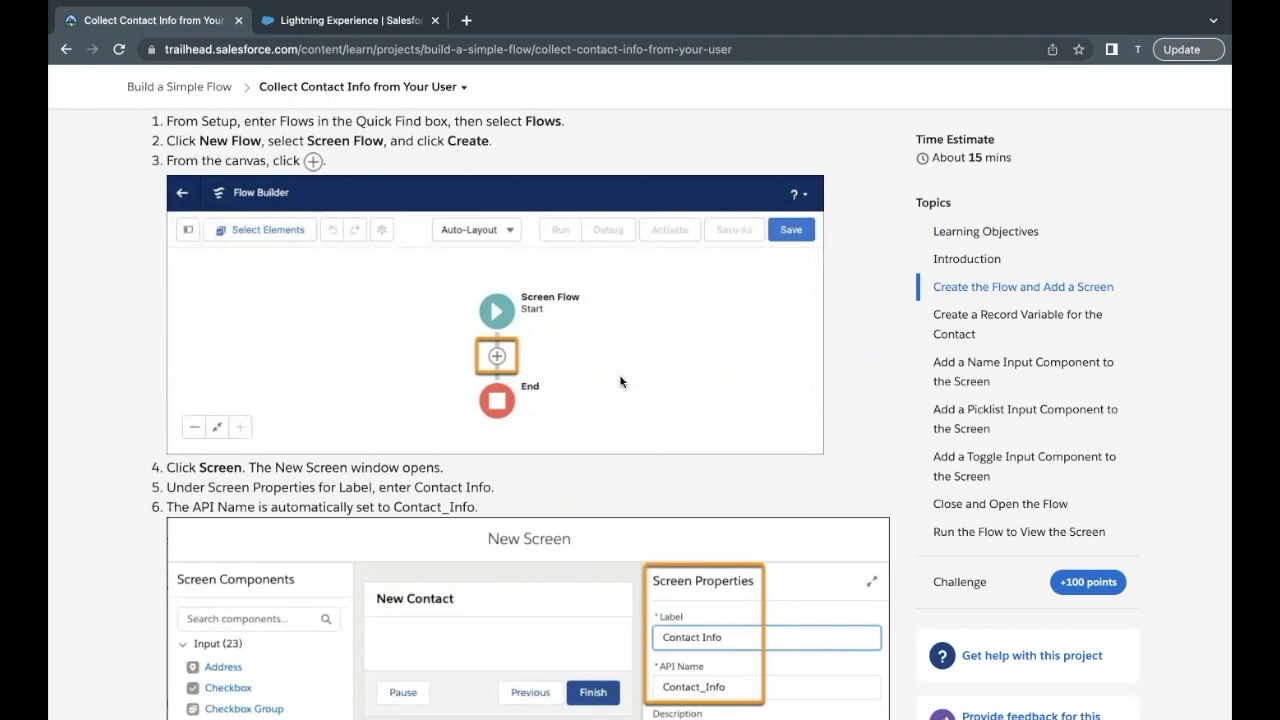
scroll(620, 381, "down", 1)
scroll(620, 381, "up", 4)
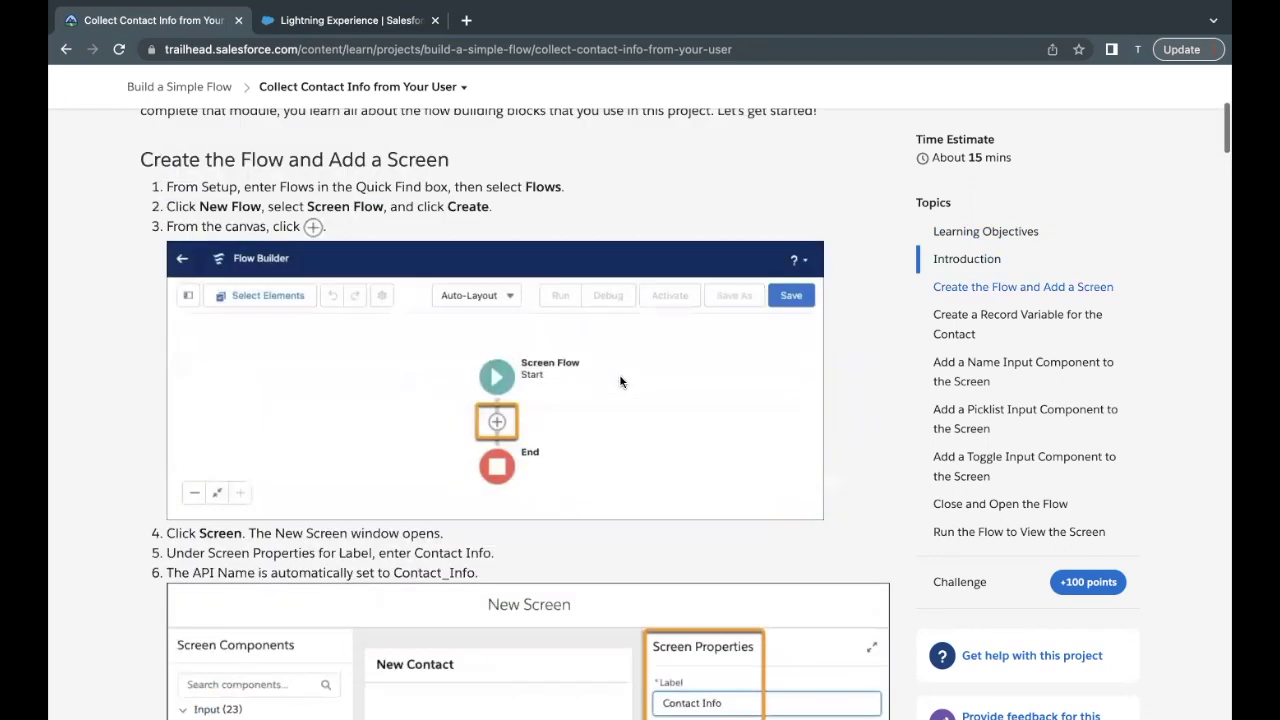
scroll(620, 381, "up", 1)
scroll(620, 381, "down", 1)
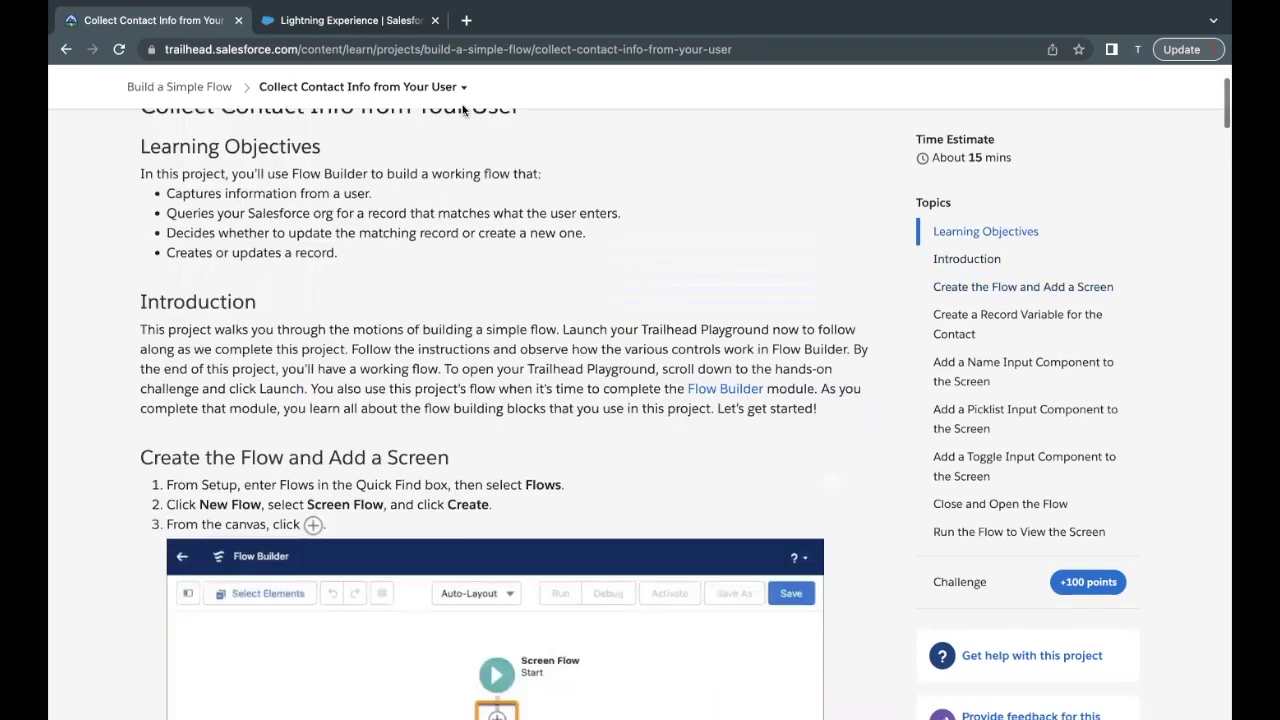
Switch to the Trailhead Playground, open Setup and find the Flows page by searching for "flow".
left_click(420, 24)
left_click(1139, 87)
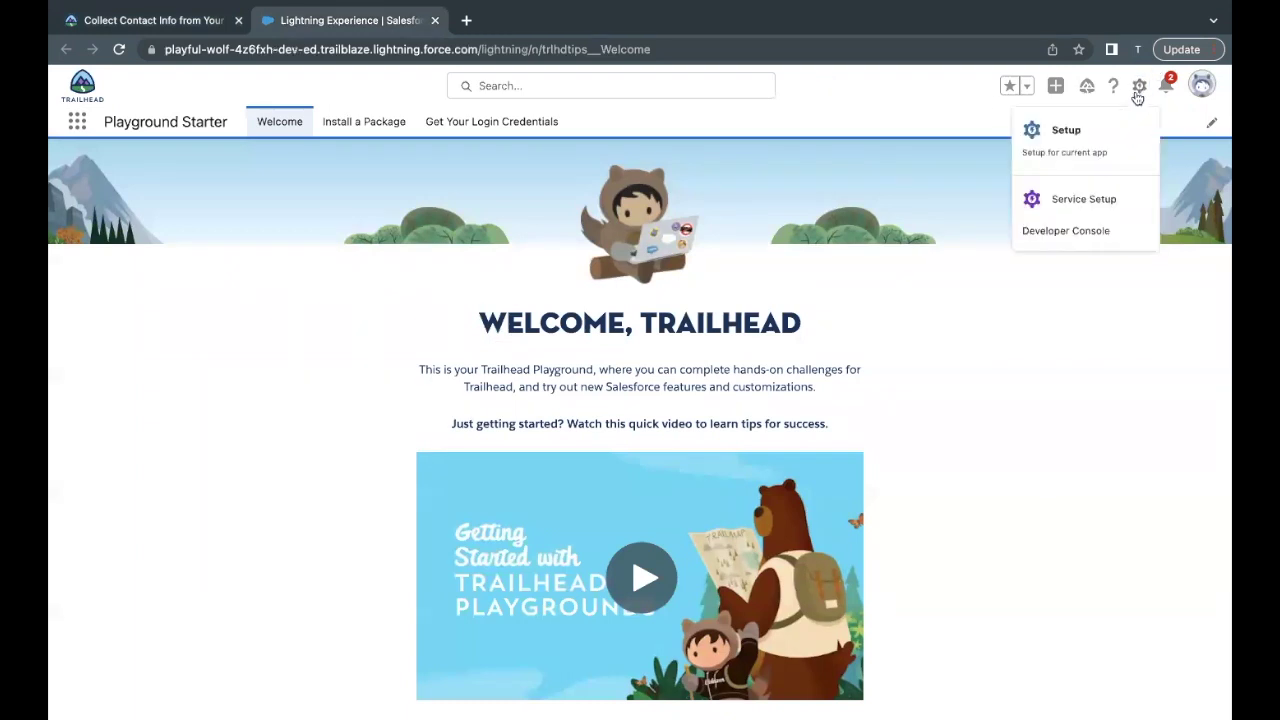
left_click(1066, 136)
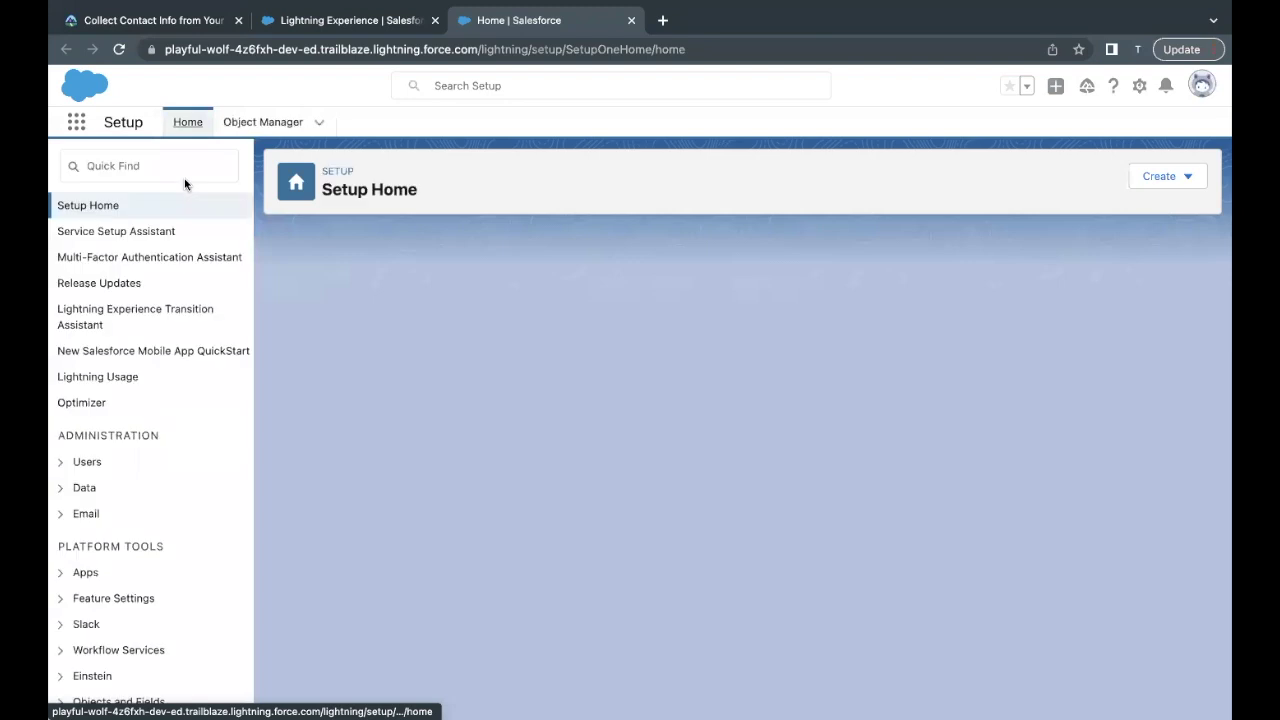
type("flow")
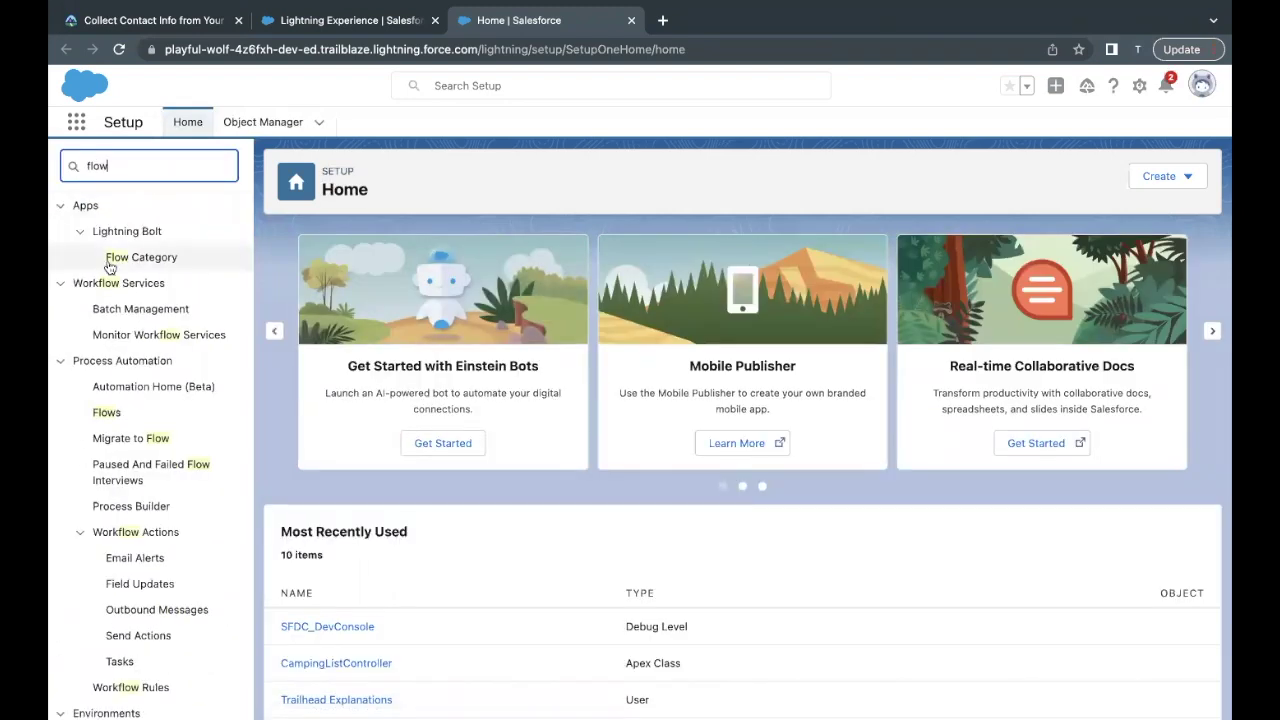
left_click(106, 413)
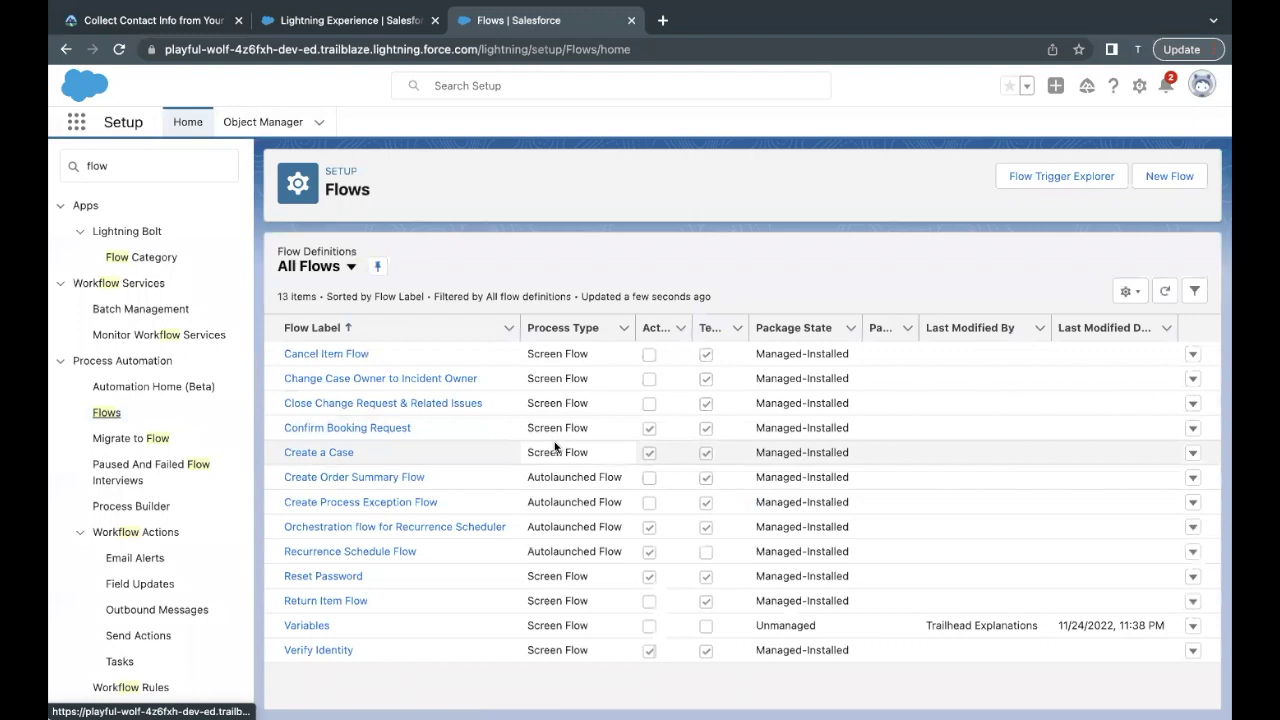
Create a new Screen Flow and add a Screen element between its Start and End.
left_click(1169, 177)
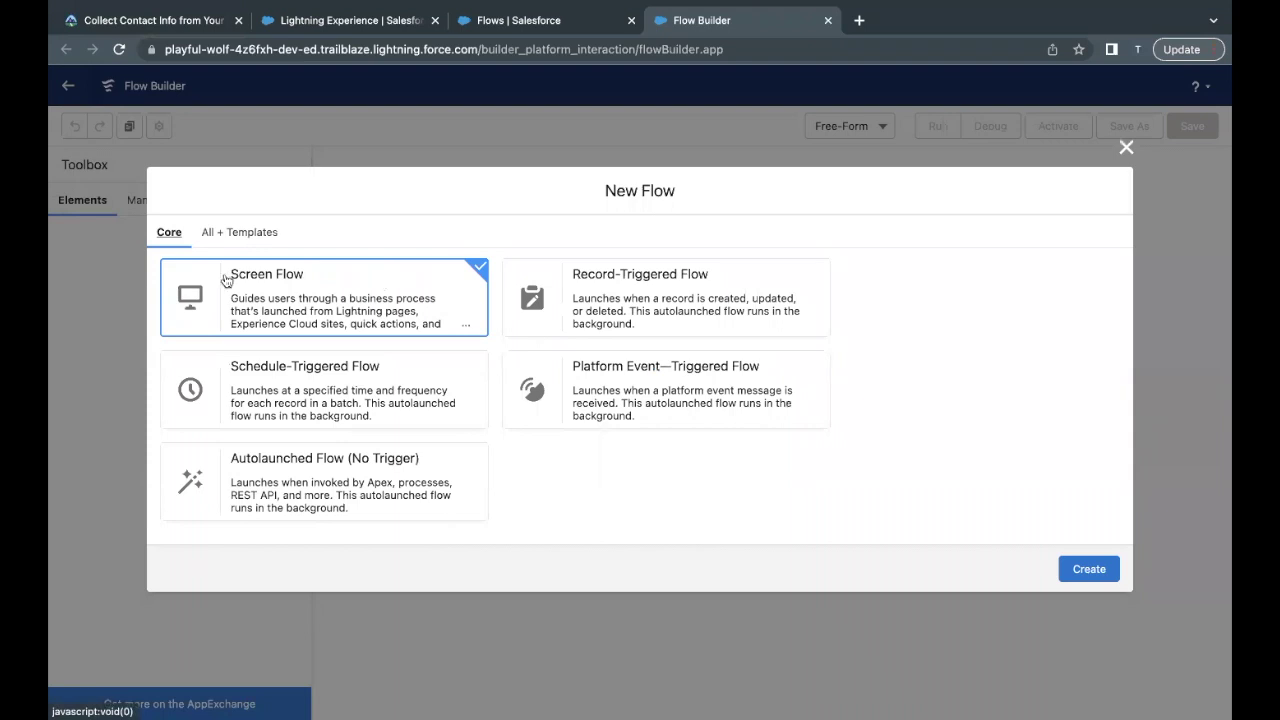
left_click(1082, 570)
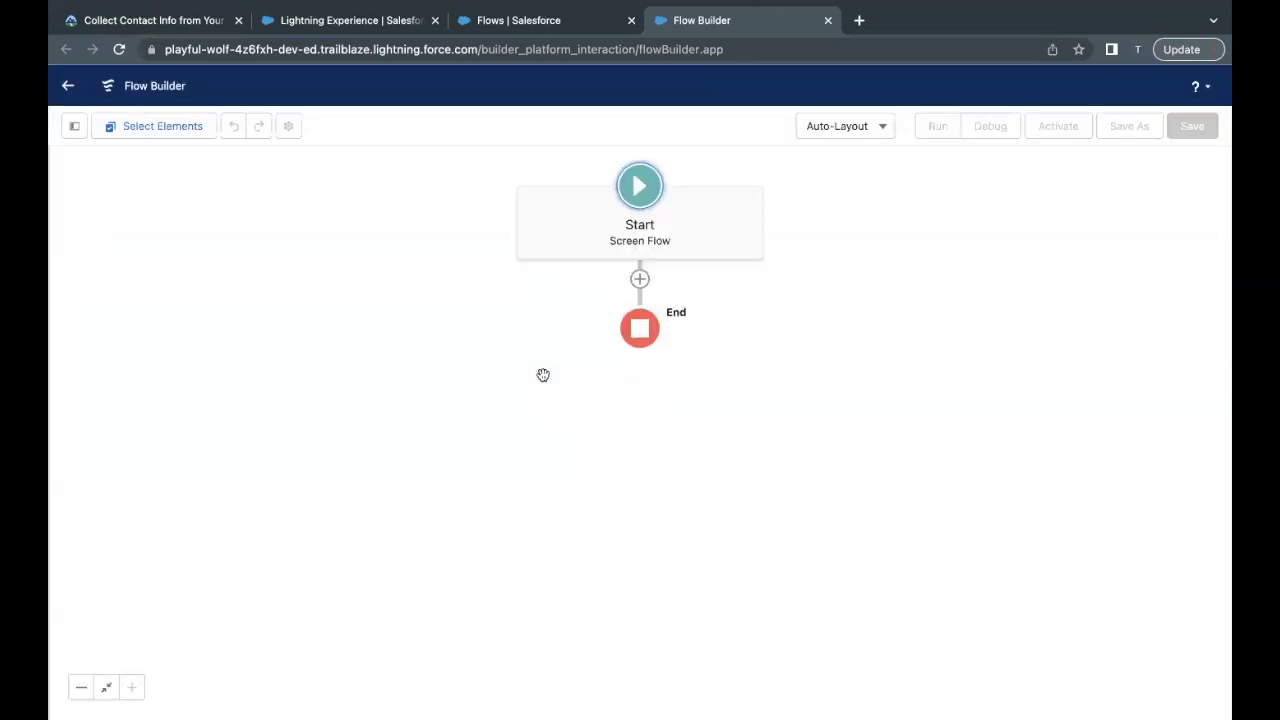
left_click(640, 280)
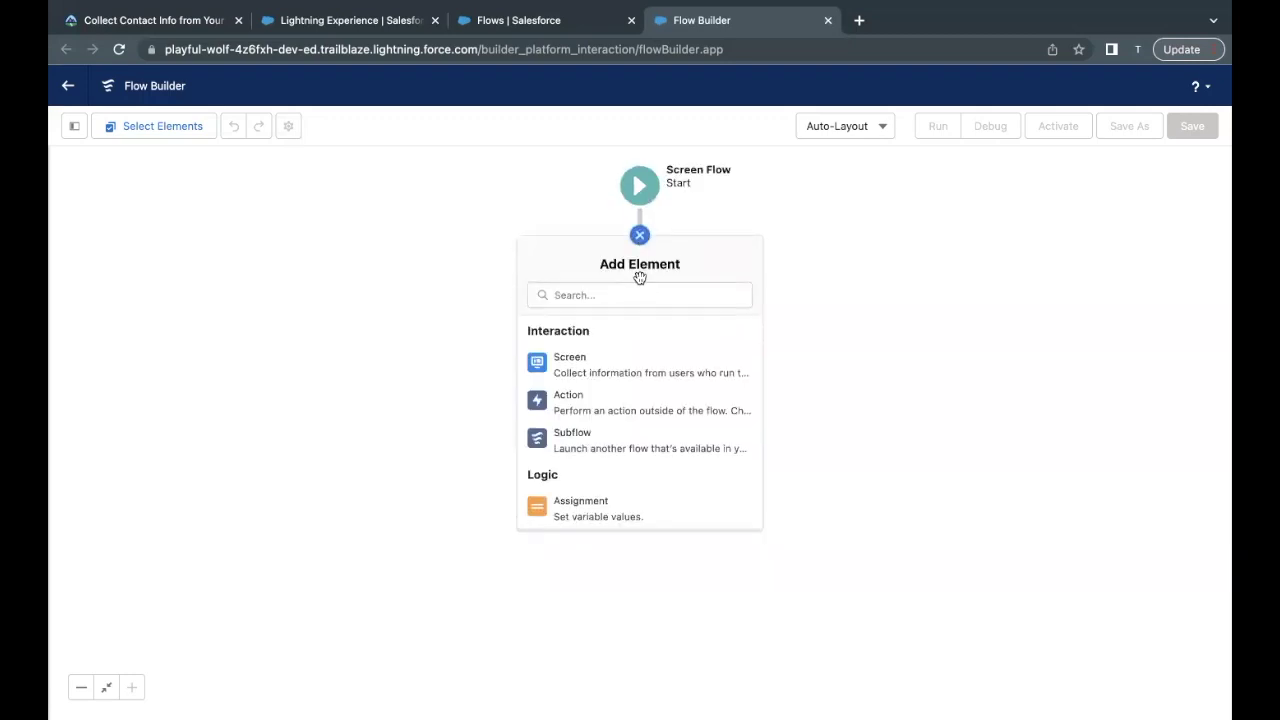
left_click(563, 372)
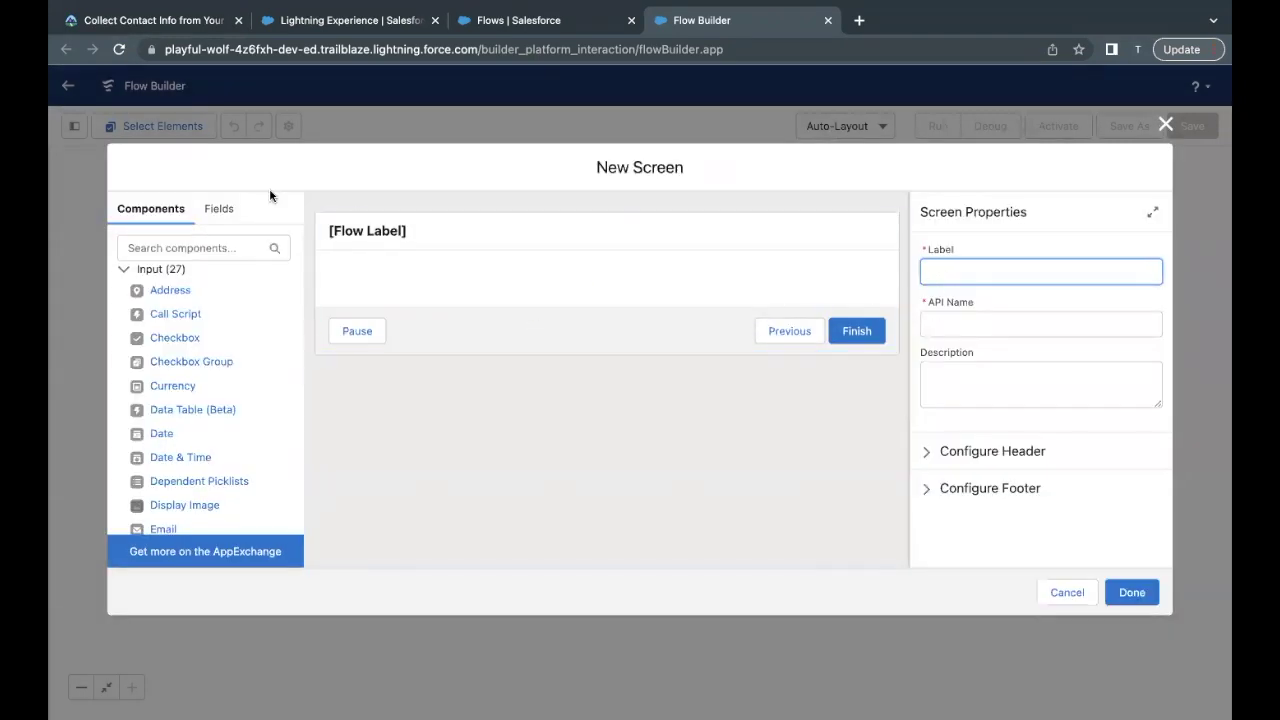
Look up the screen's label in the Trailhead instructions, label the new screen Contact Info in Flow Builder, and finish the screen.
left_click(175, 22)
scroll(278, 388, "down", 8)
scroll(278, 388, "up", 1)
scroll(278, 388, "down", 5)
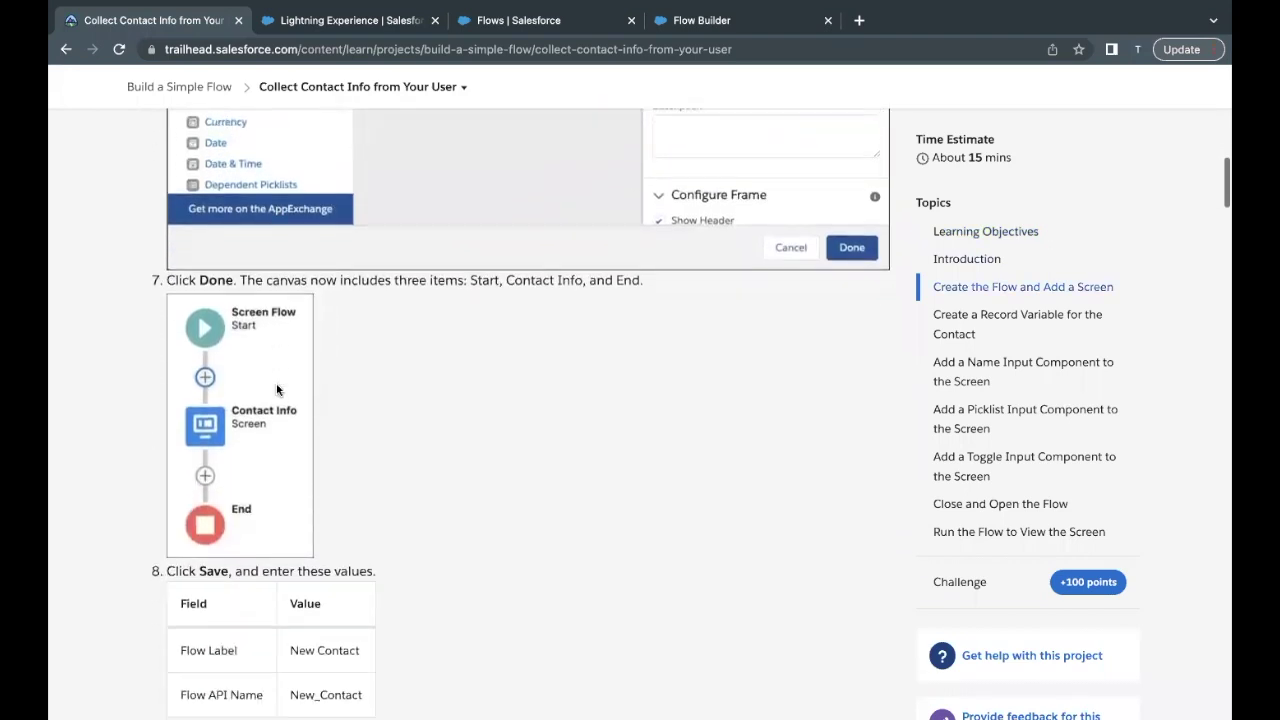
scroll(278, 388, "up", 4)
scroll(278, 390, "up", 3)
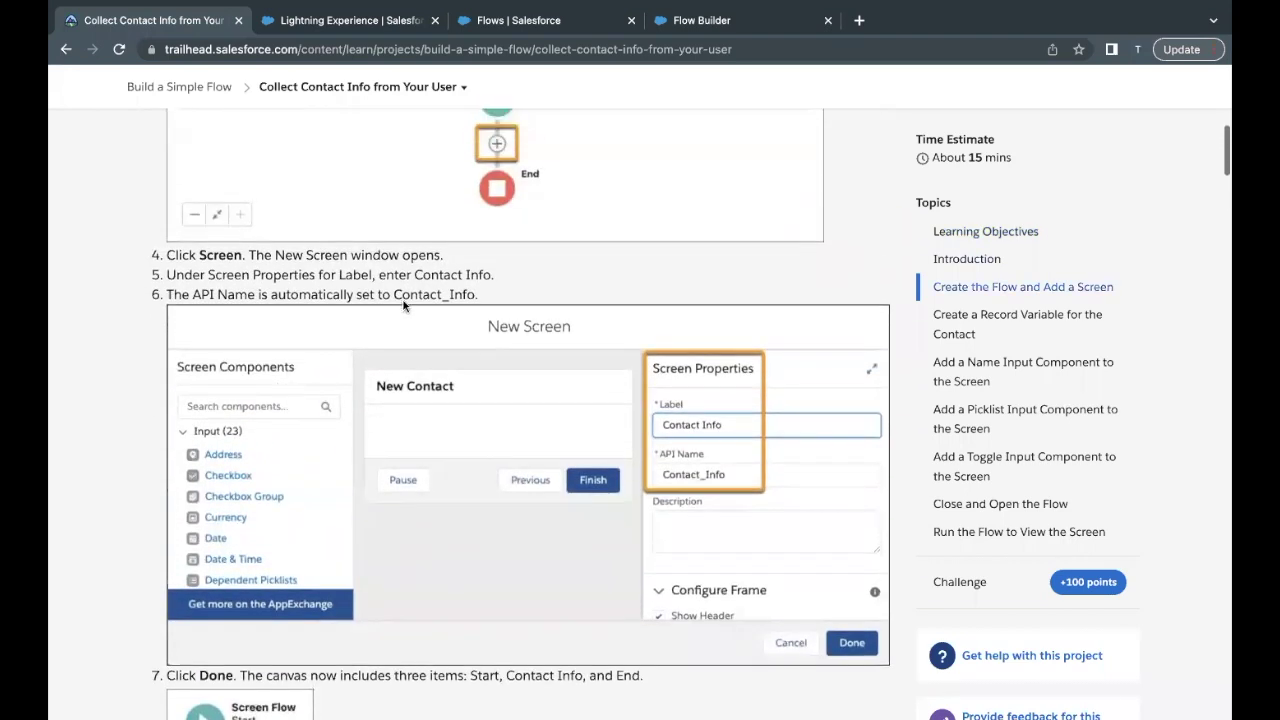
left_click_drag(415, 274, 491, 277)
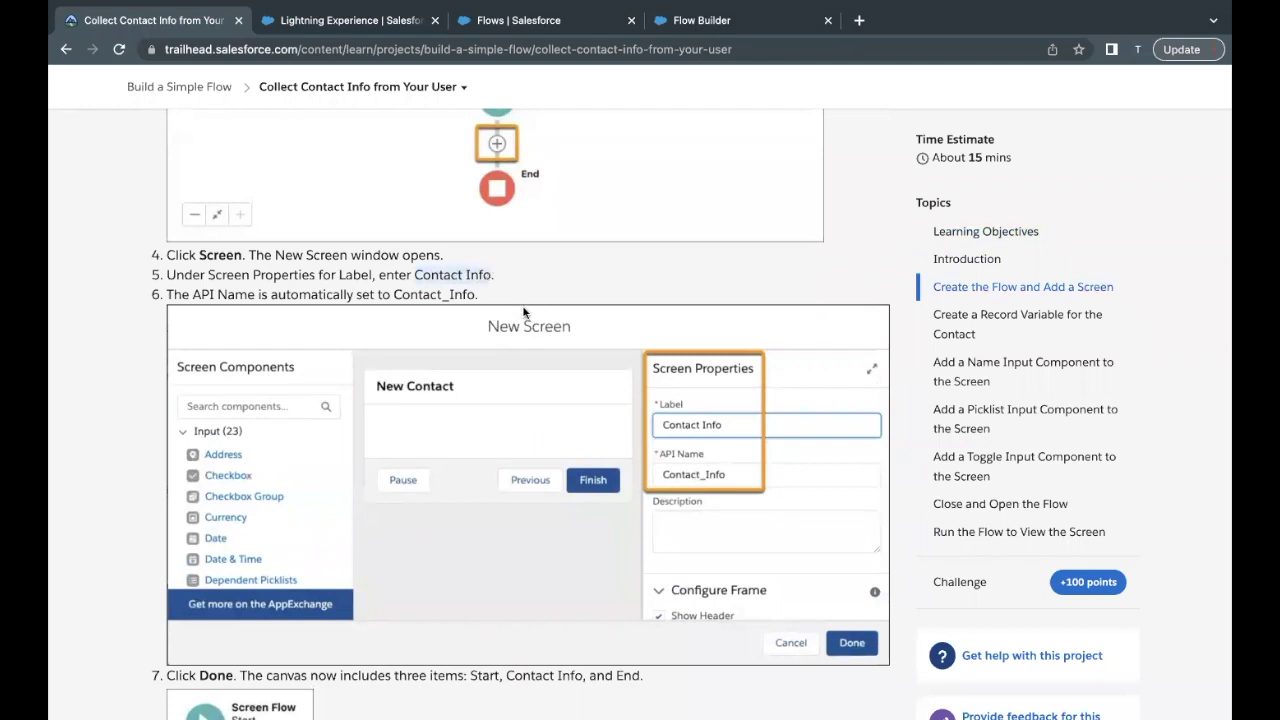
left_click(766, 28)
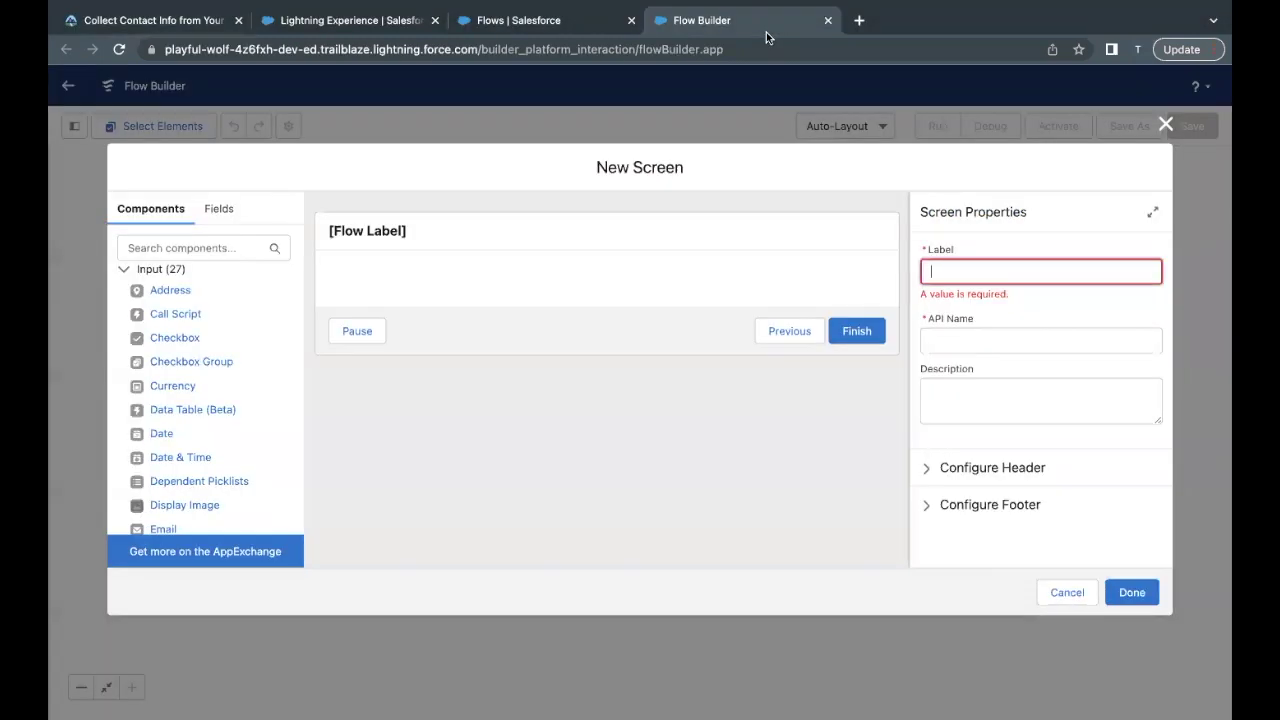
left_click(936, 270)
type("Contact Info")
left_click(953, 338)
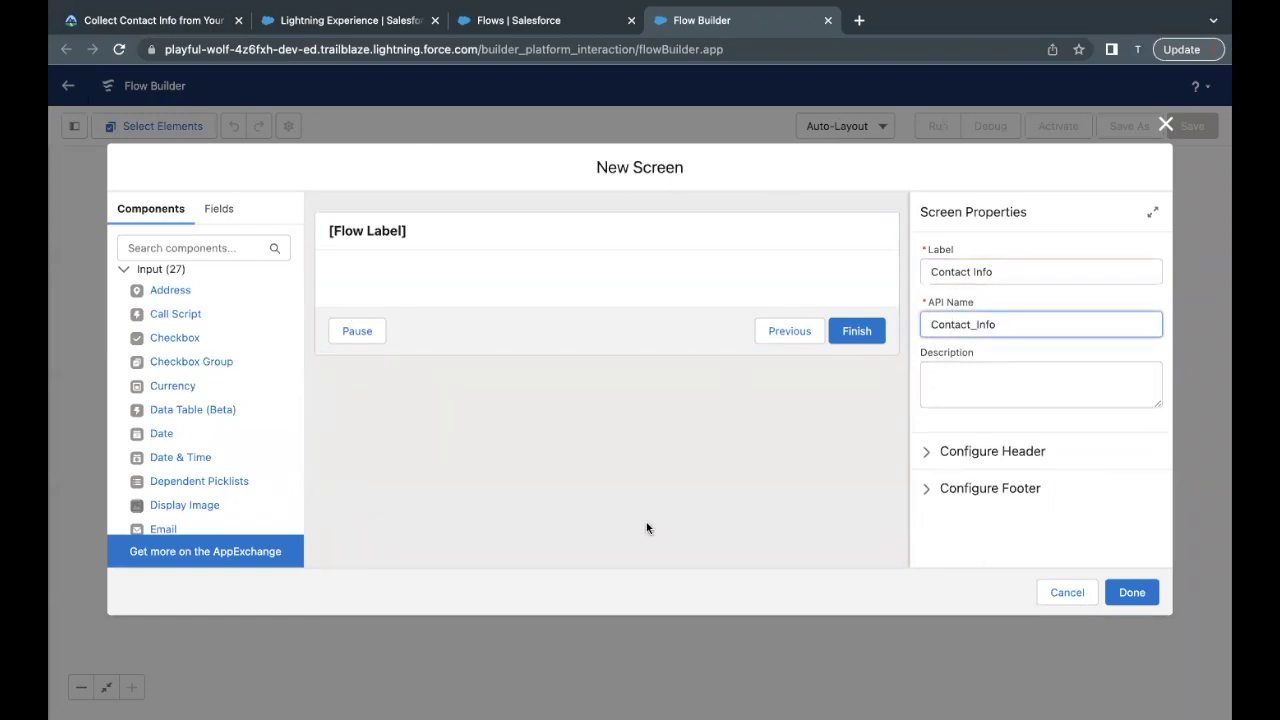
left_click(1128, 594)
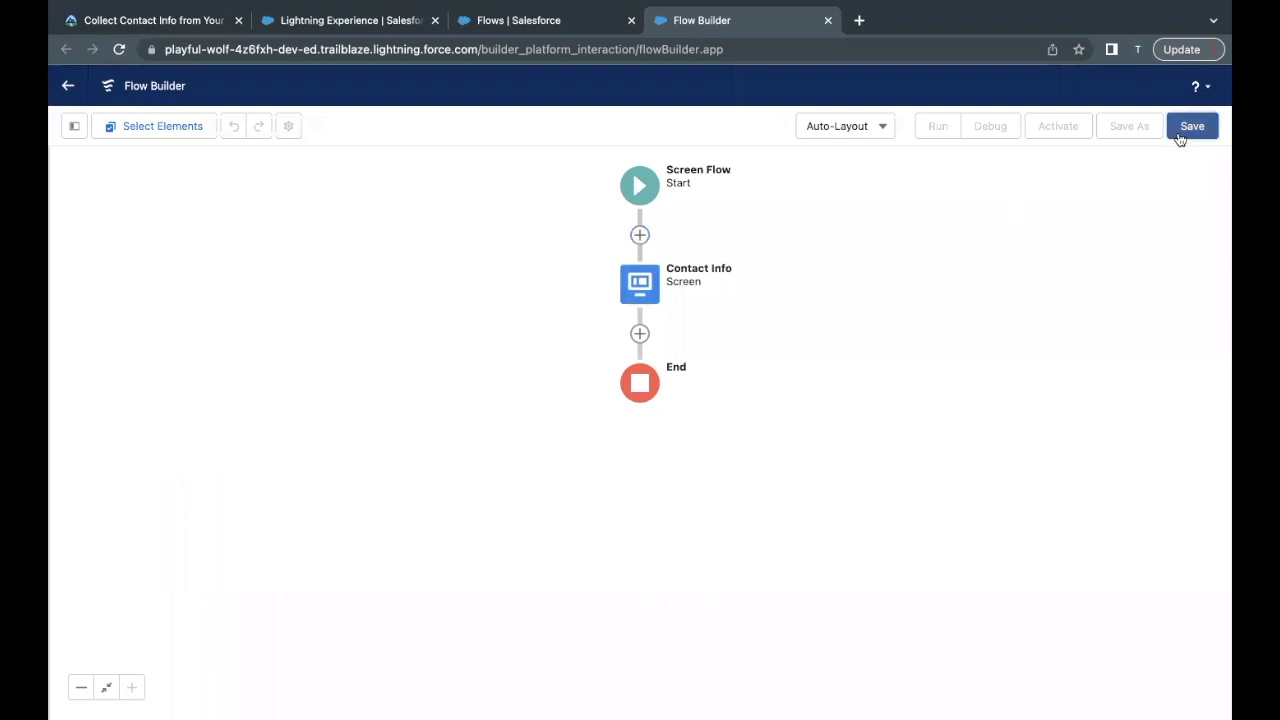
Save the flow with the label New Contact from the Trailhead instructions and the API name New_Contact.
left_click(1180, 133)
left_click(155, 22)
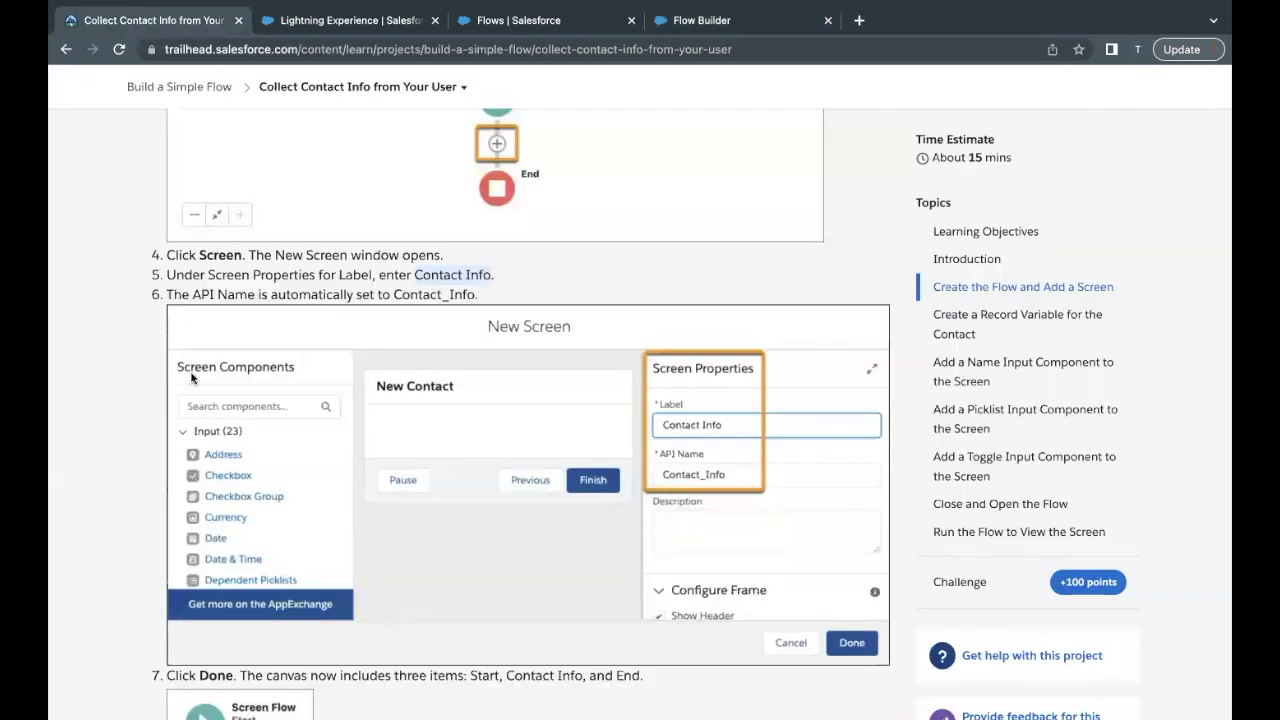
scroll(187, 373, "down", 2)
scroll(187, 378, "down", 3)
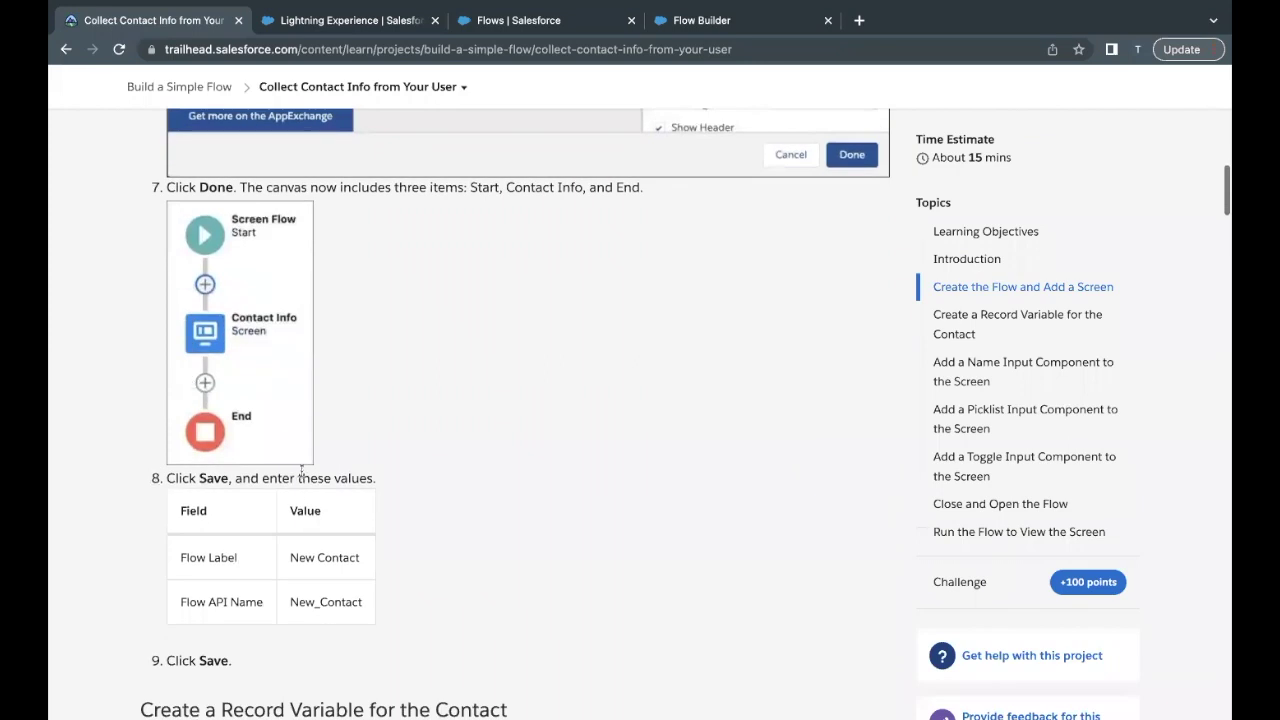
left_click_drag(289, 562, 387, 565)
key("ctrl+c")
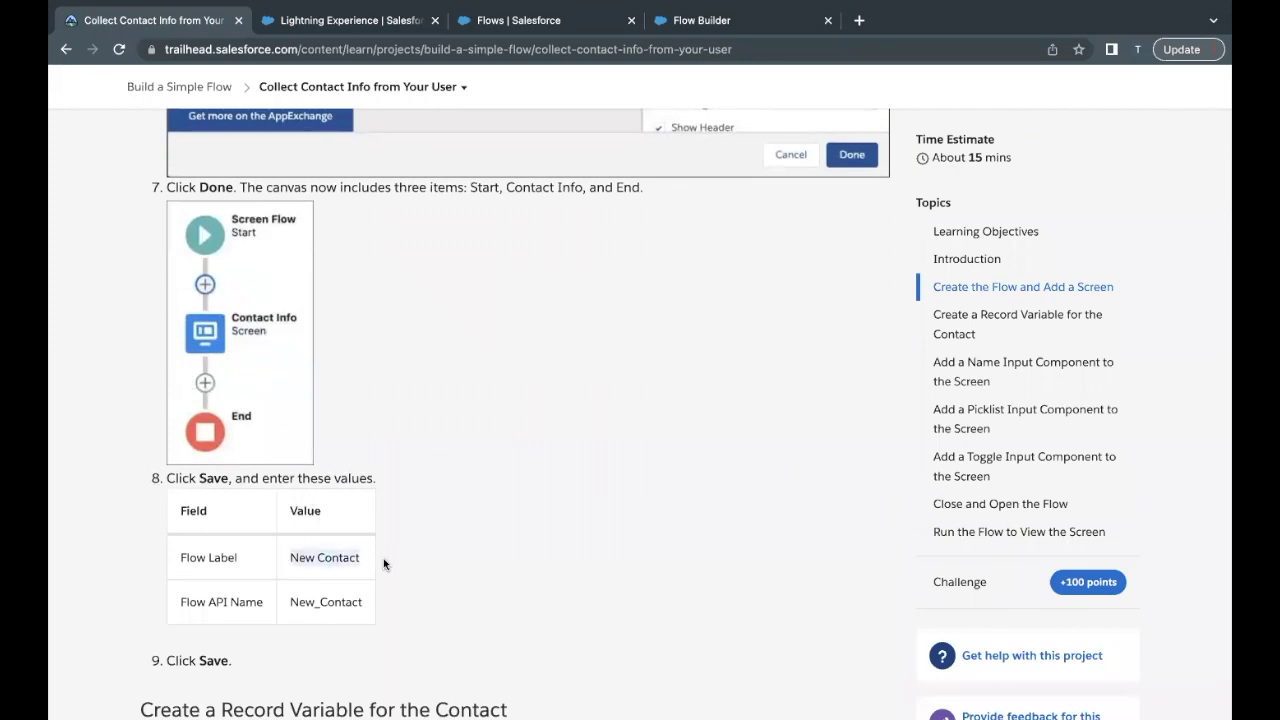
left_click(714, 20)
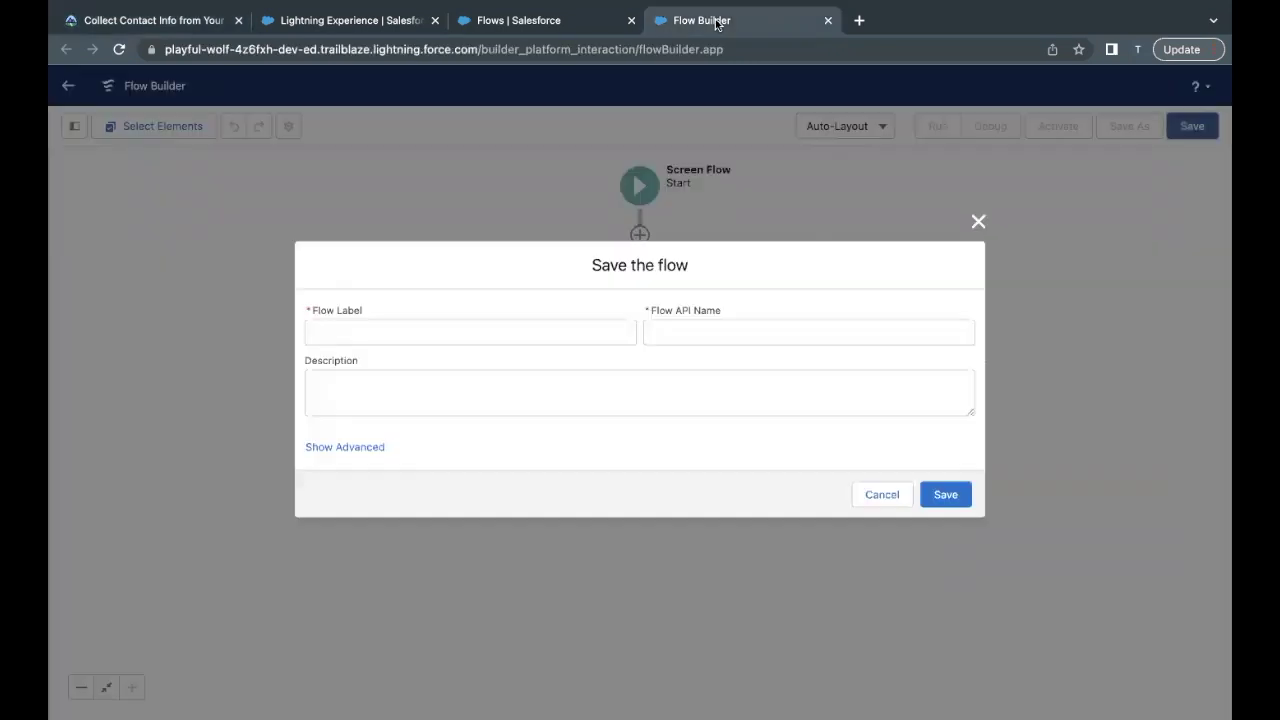
left_click(523, 330)
key("ctrl+v")
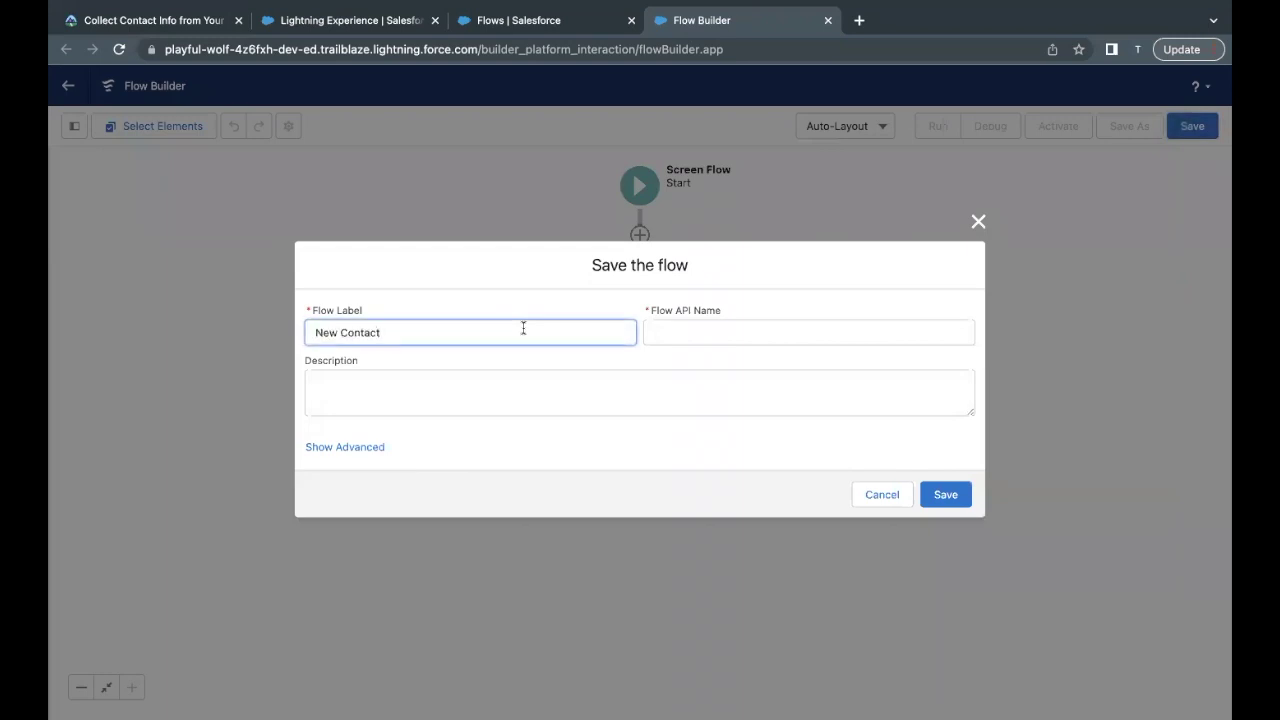
left_click(702, 336)
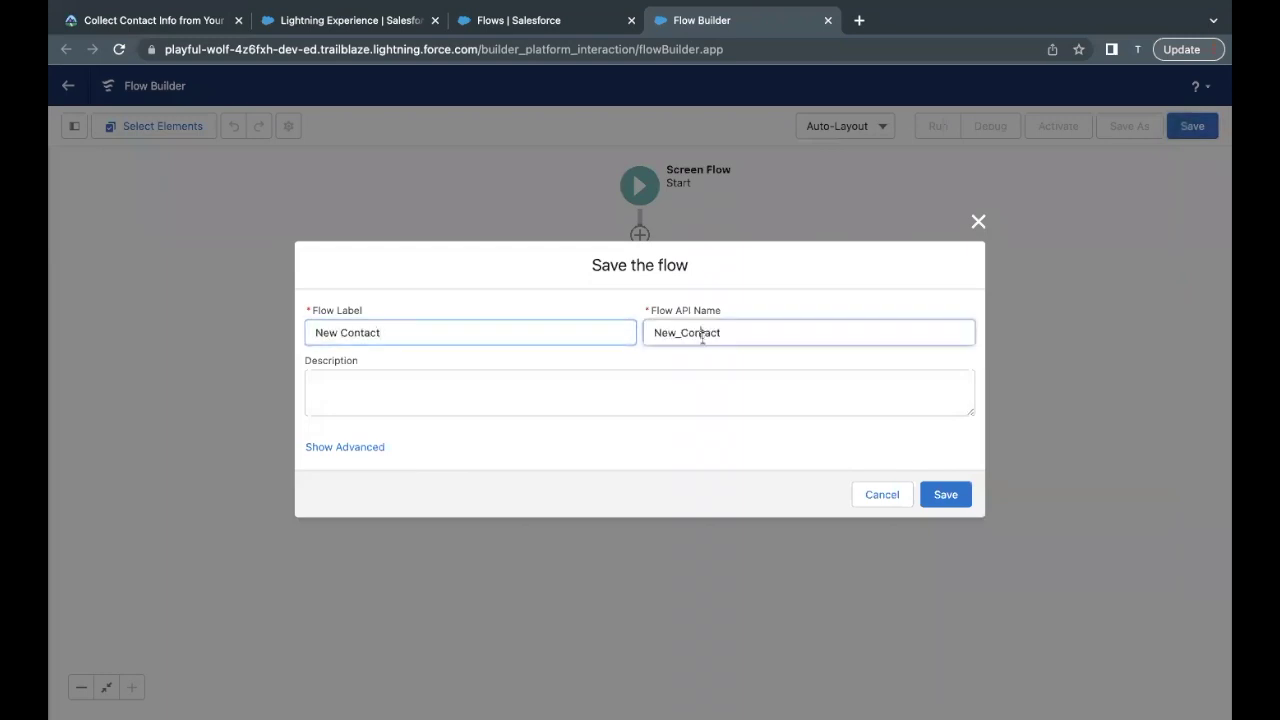
left_click(943, 496)
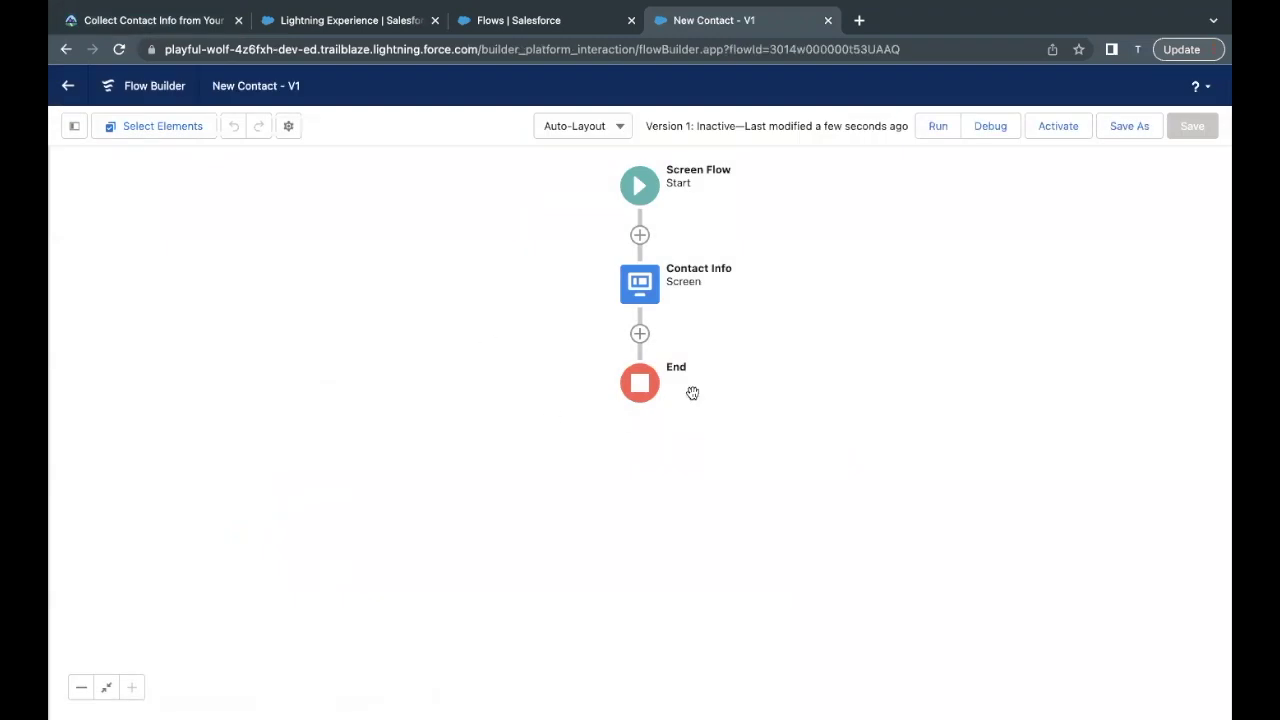
Check Trailhead's record variable instructions, then start a new resource of type Variable with the API name contact in Flow Builder.
left_click(162, 30)
scroll(279, 387, "down", 4)
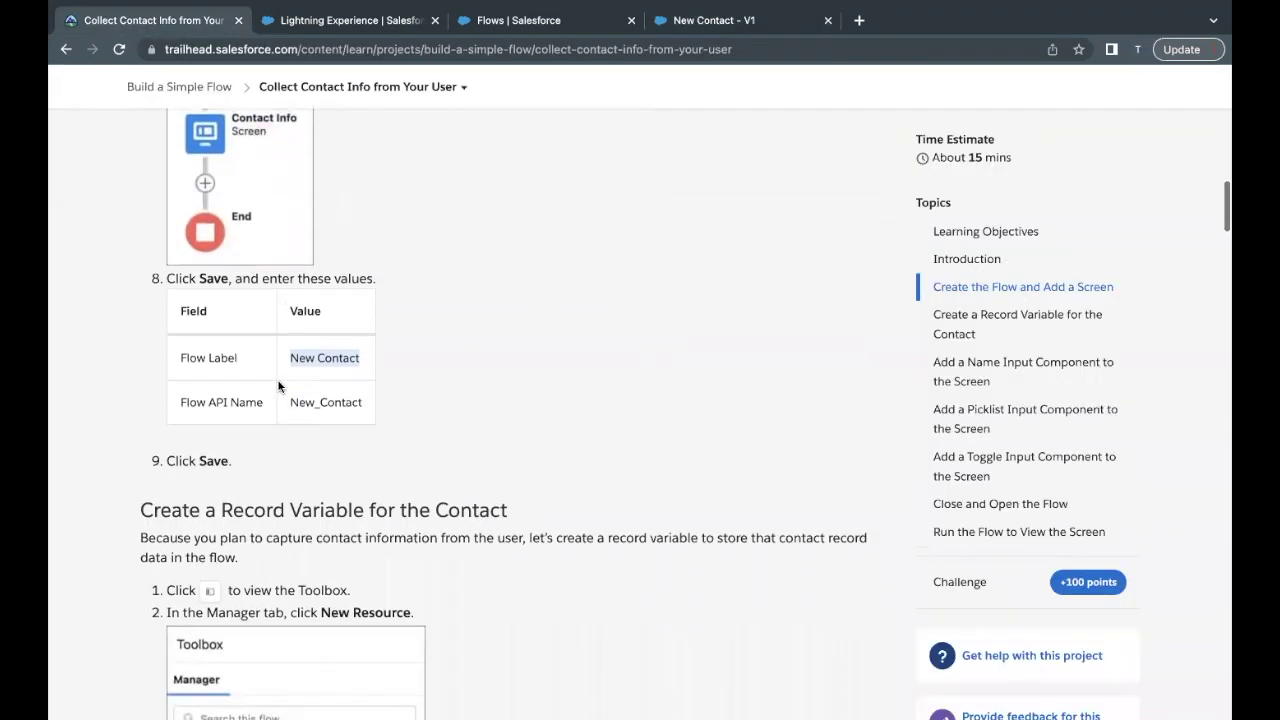
scroll(279, 387, "down", 2)
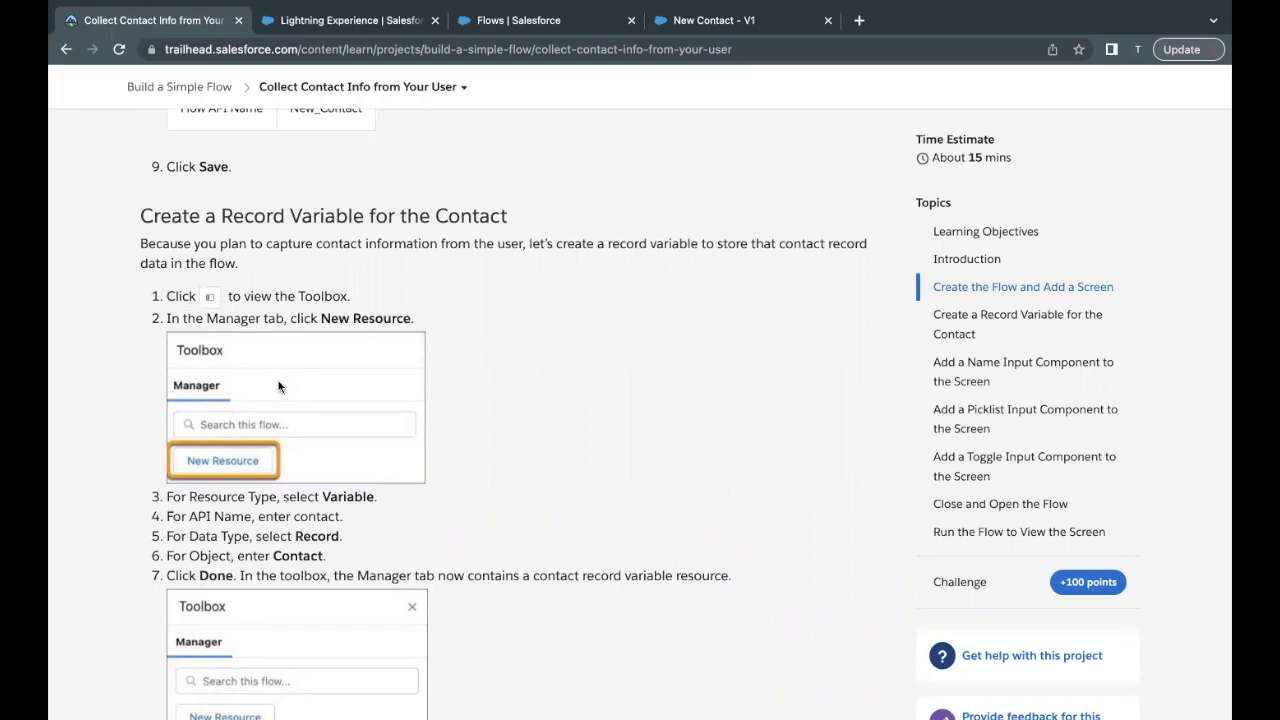
scroll(279, 387, "down", 1)
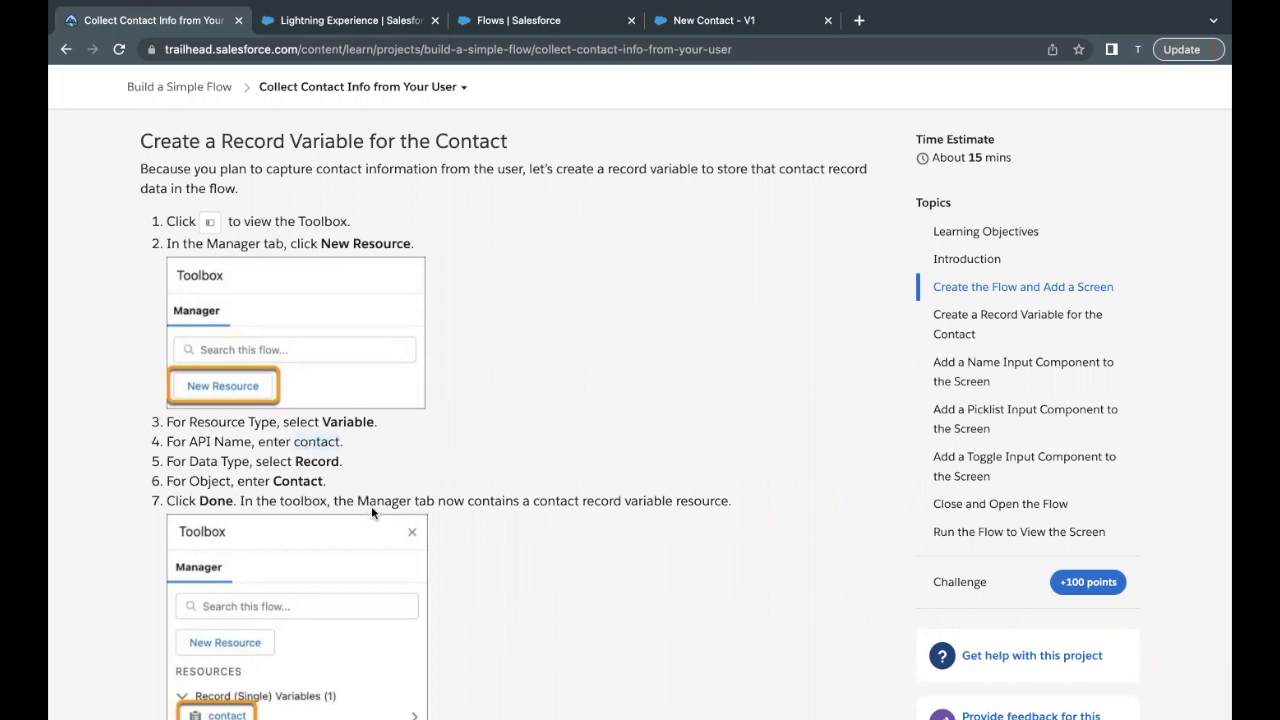
left_click(729, 24)
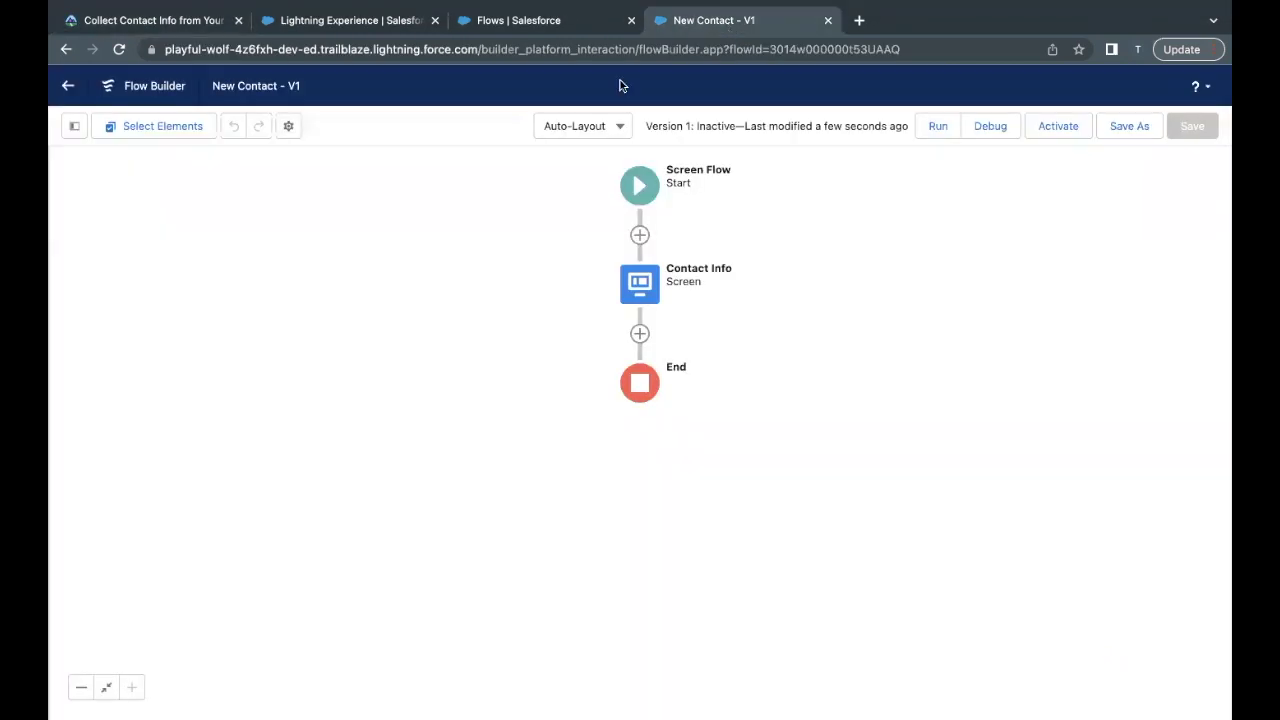
left_click(76, 127)
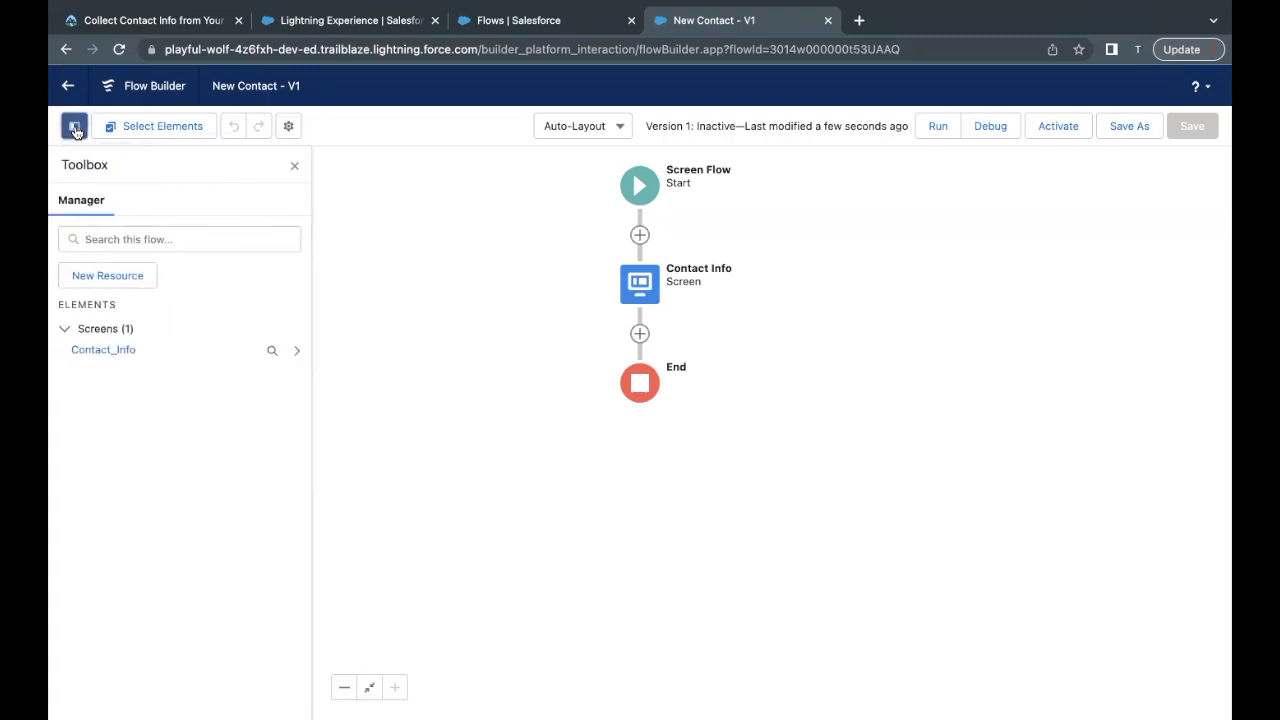
left_click(108, 274)
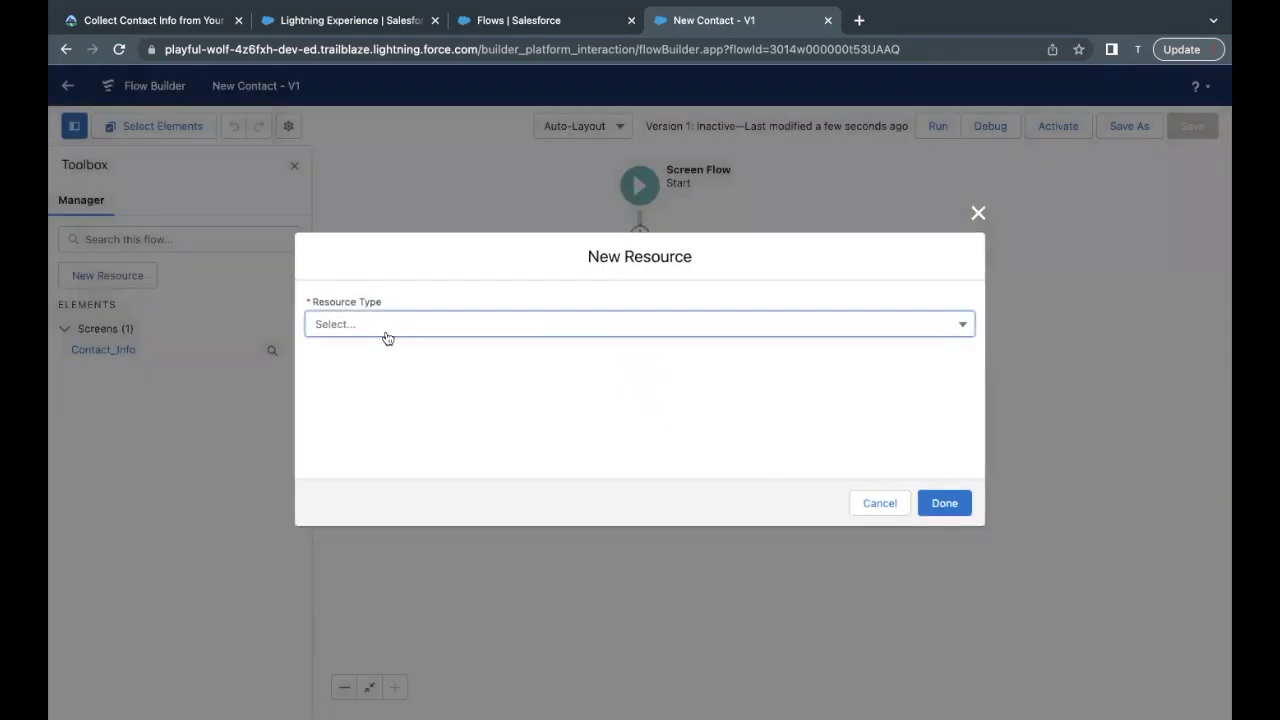
left_click(386, 329)
left_click(395, 366)
left_click(390, 357)
type("contact")
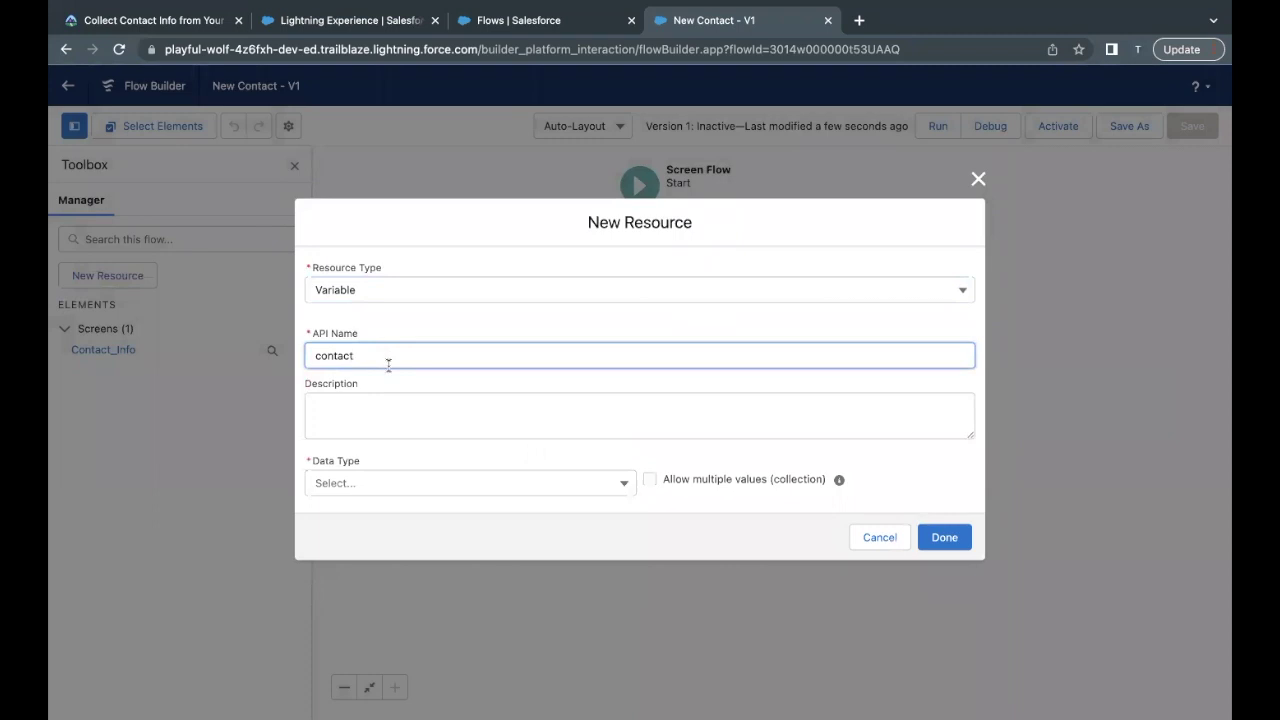
Set the contact variable's data type to Record and its object to Contact.
left_click(377, 489)
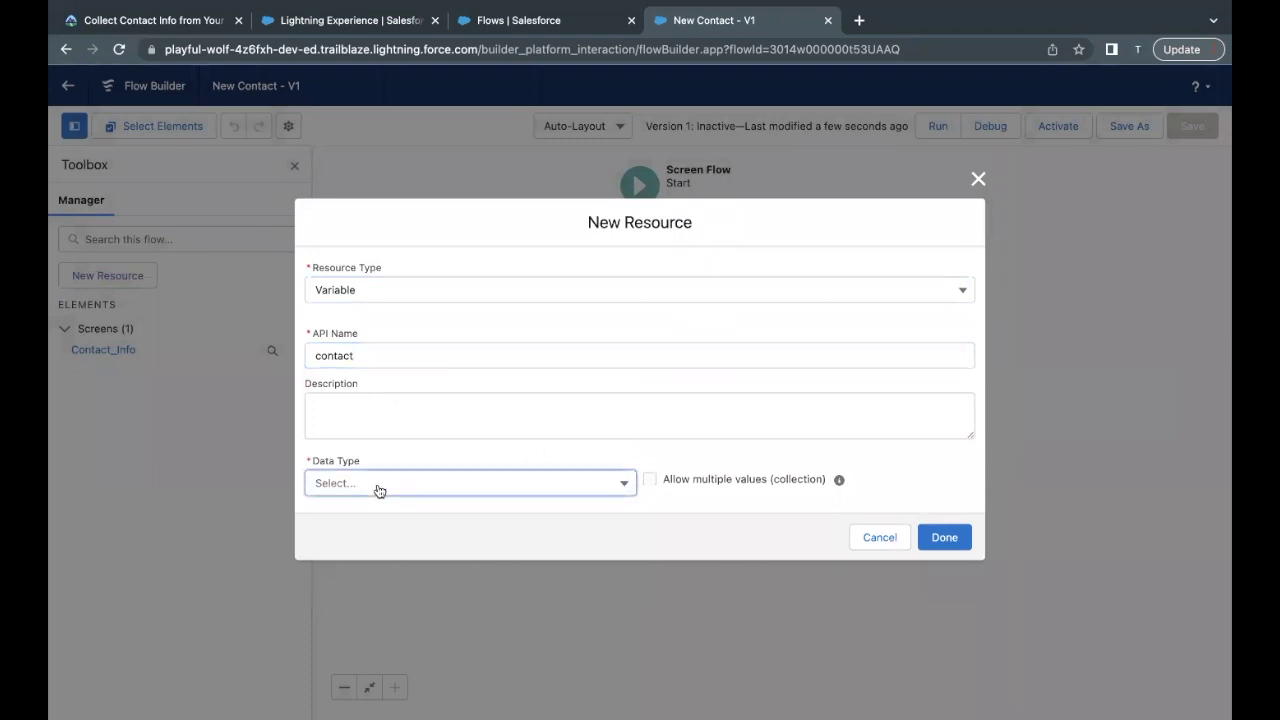
left_click(423, 298)
left_click(384, 484)
type("Con")
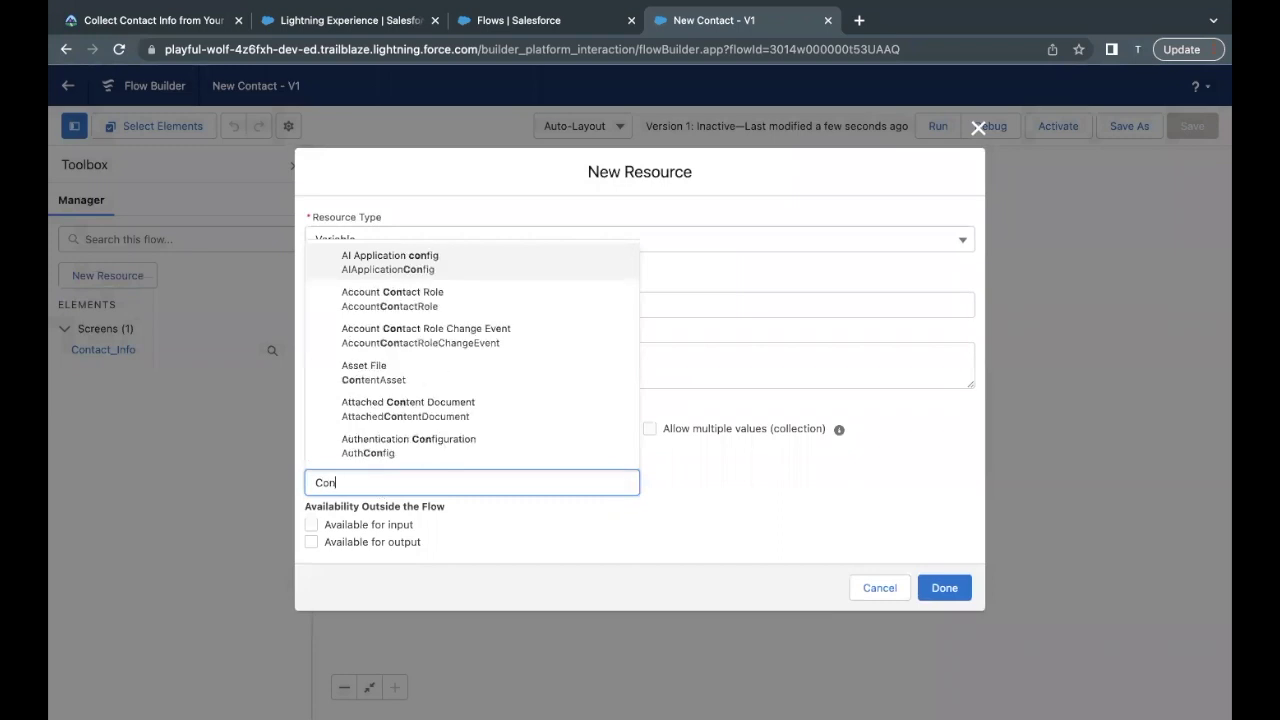
type("tact")
left_click(400, 372)
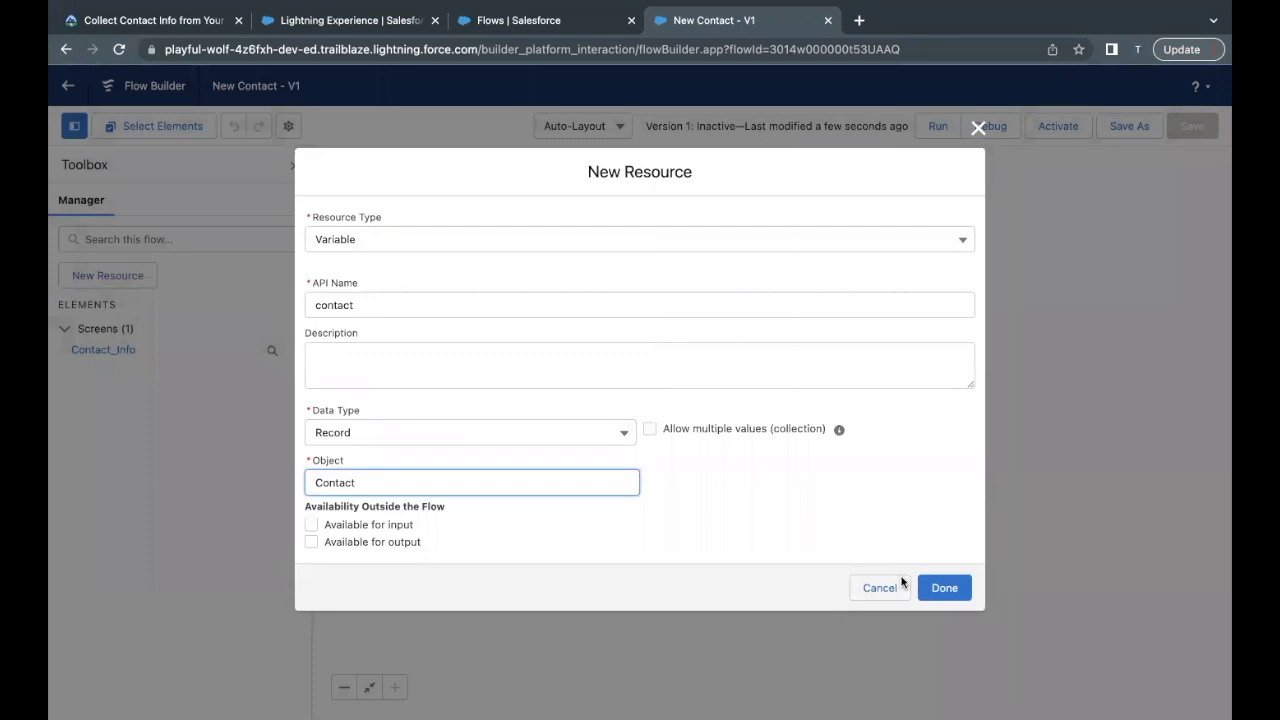
Finish creating the contact variable and look up the Name input component's API name in the Trailhead instructions.
left_click(944, 588)
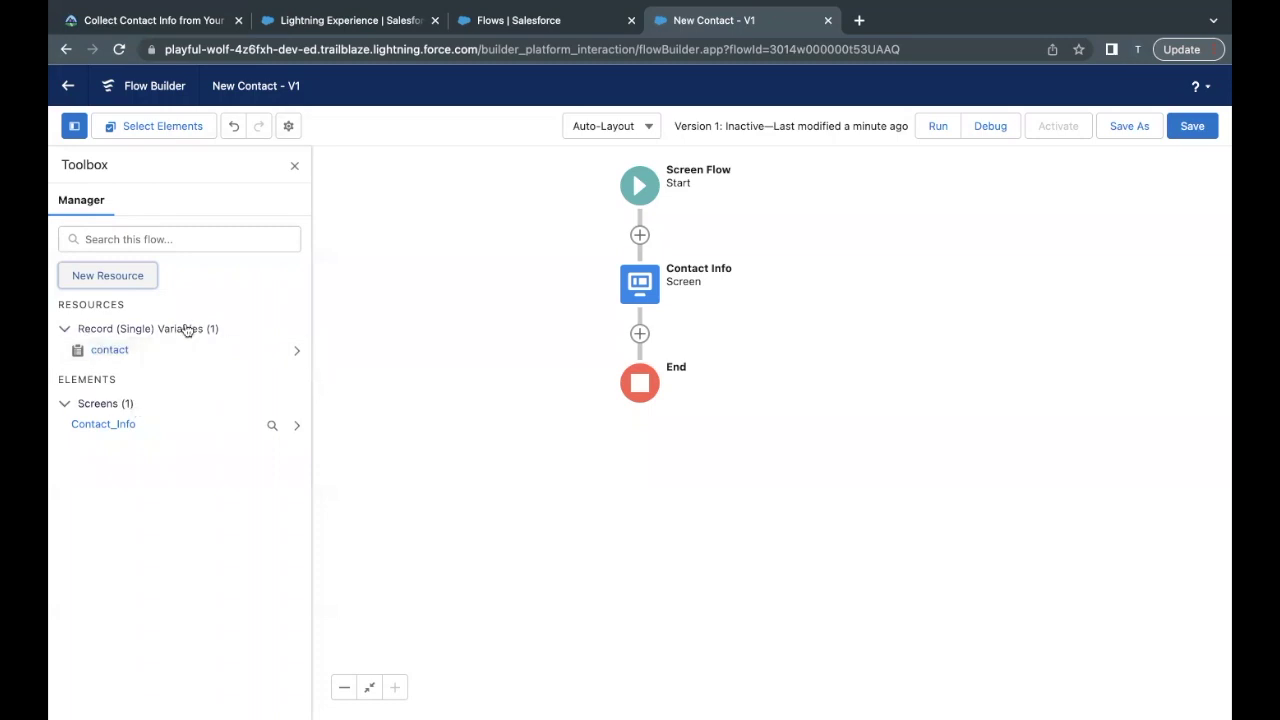
left_click(145, 30)
scroll(355, 448, "down", 5)
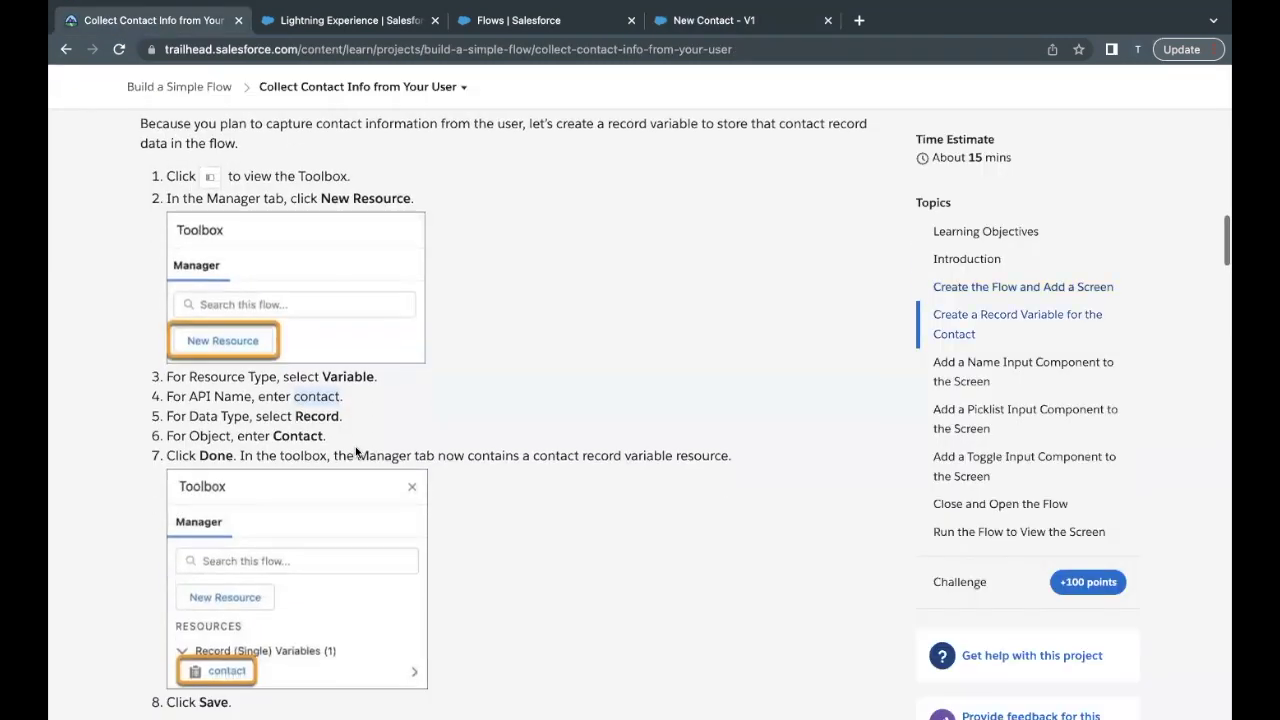
scroll(355, 453, "down", 3)
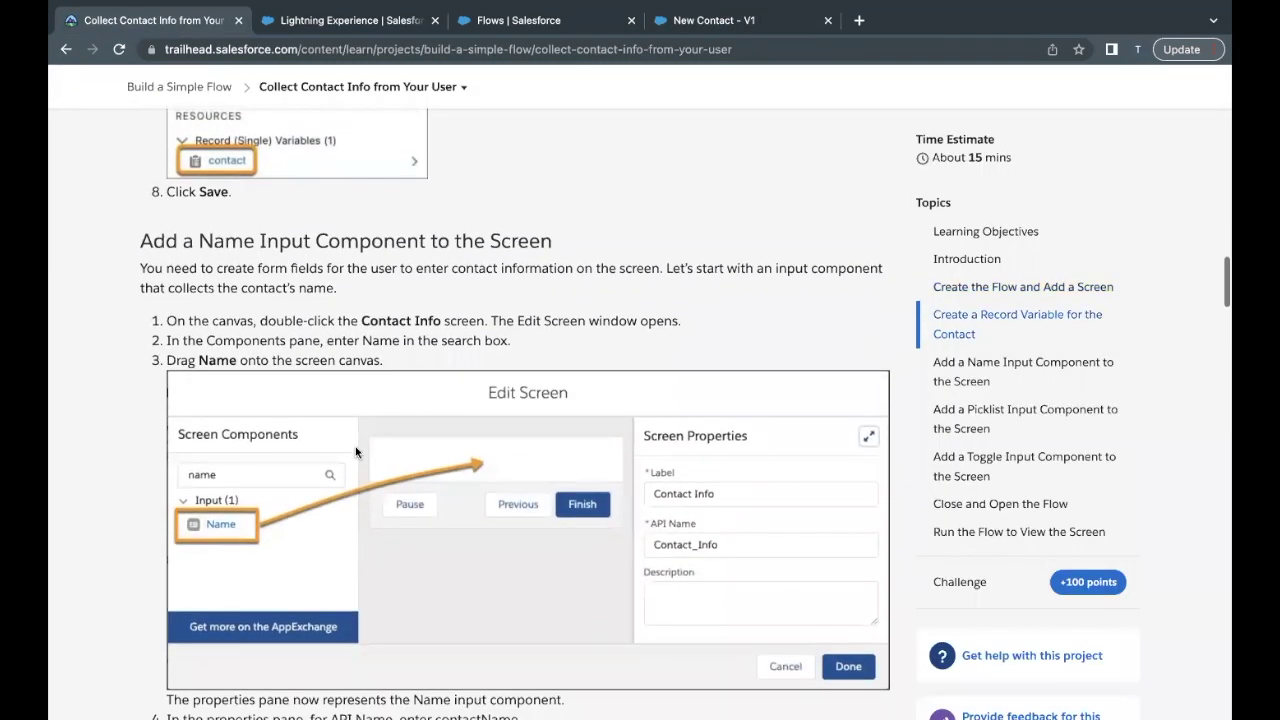
scroll(400, 378, "down", 1)
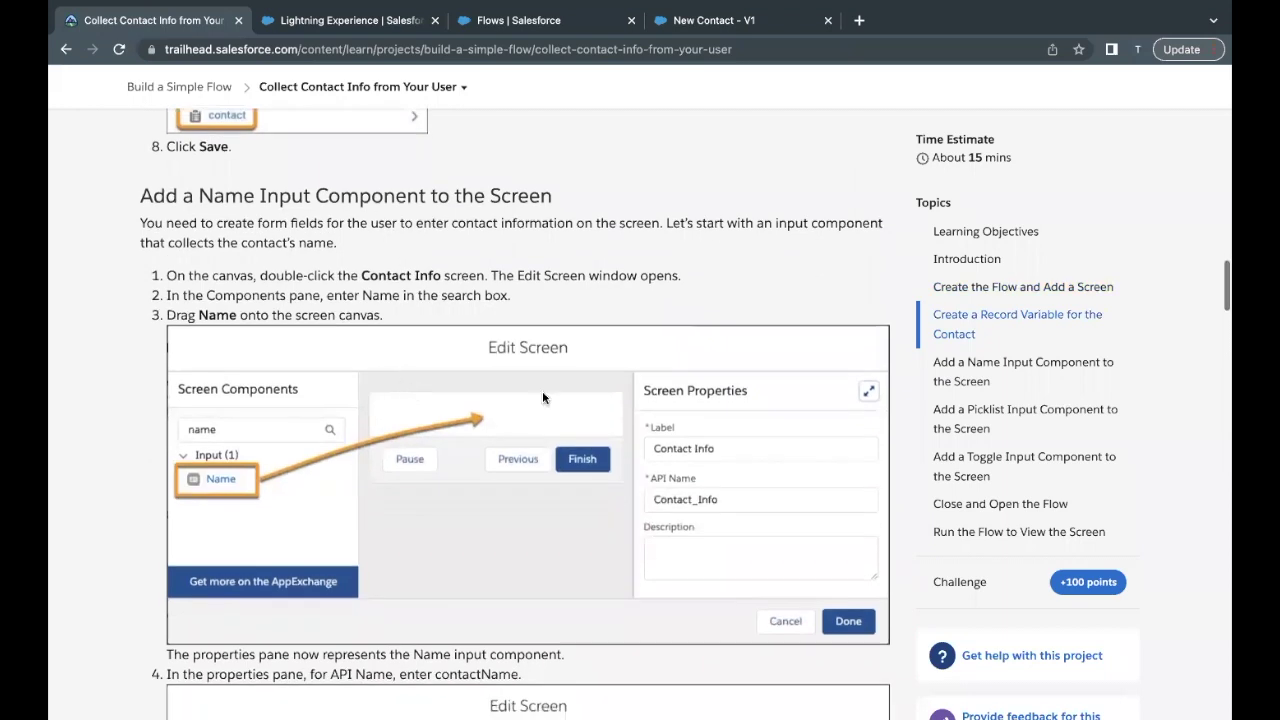
scroll(470, 435, "down", 1)
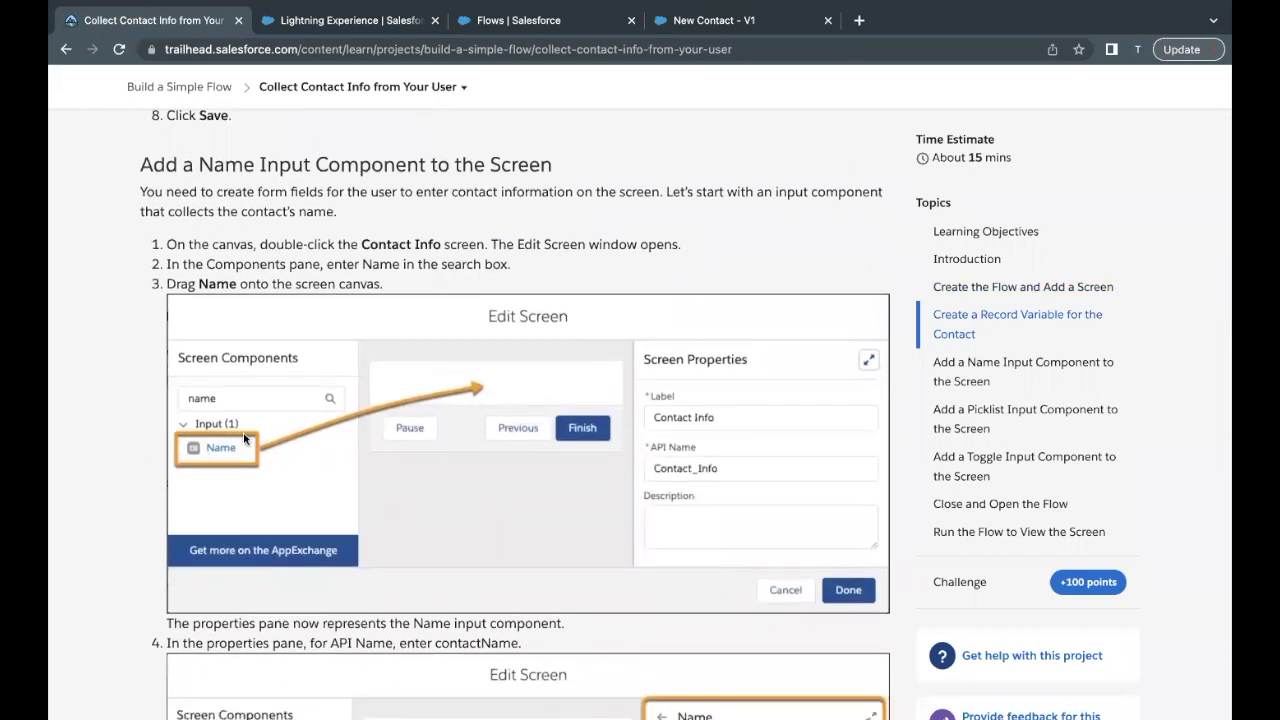
scroll(237, 455, "down", 1)
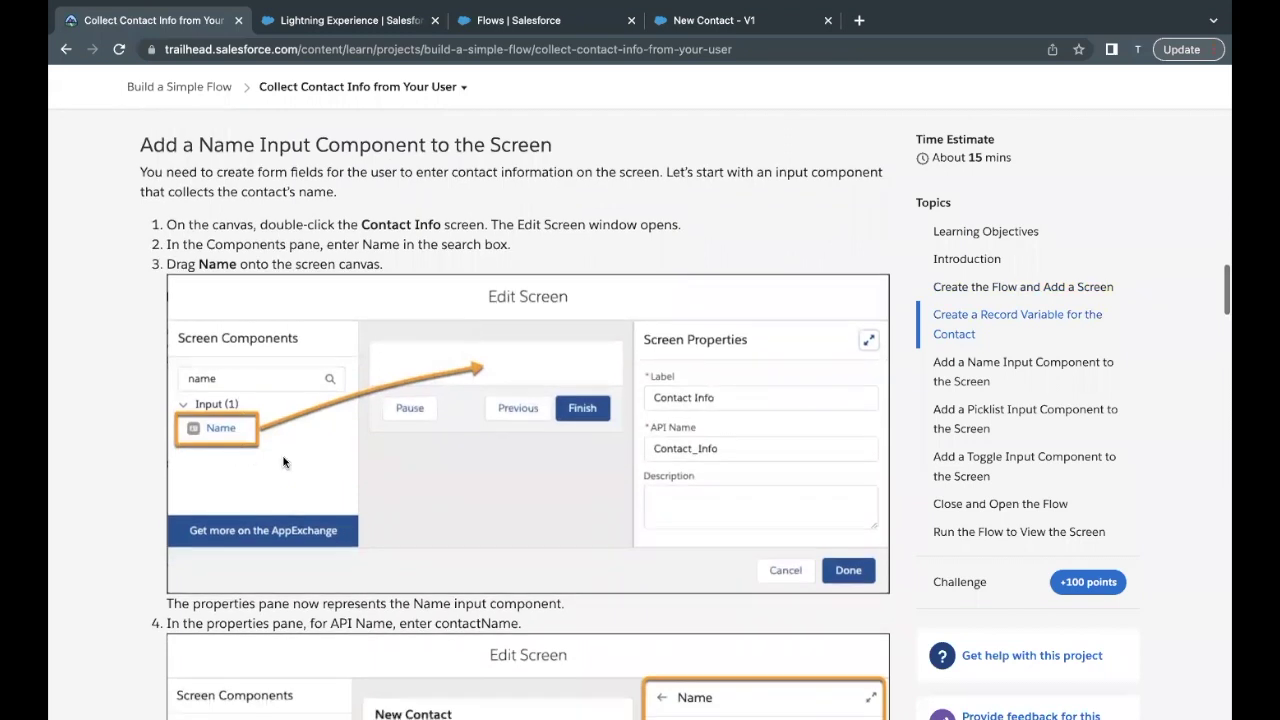
scroll(363, 524, "down", 2)
scroll(364, 526, "down", 1)
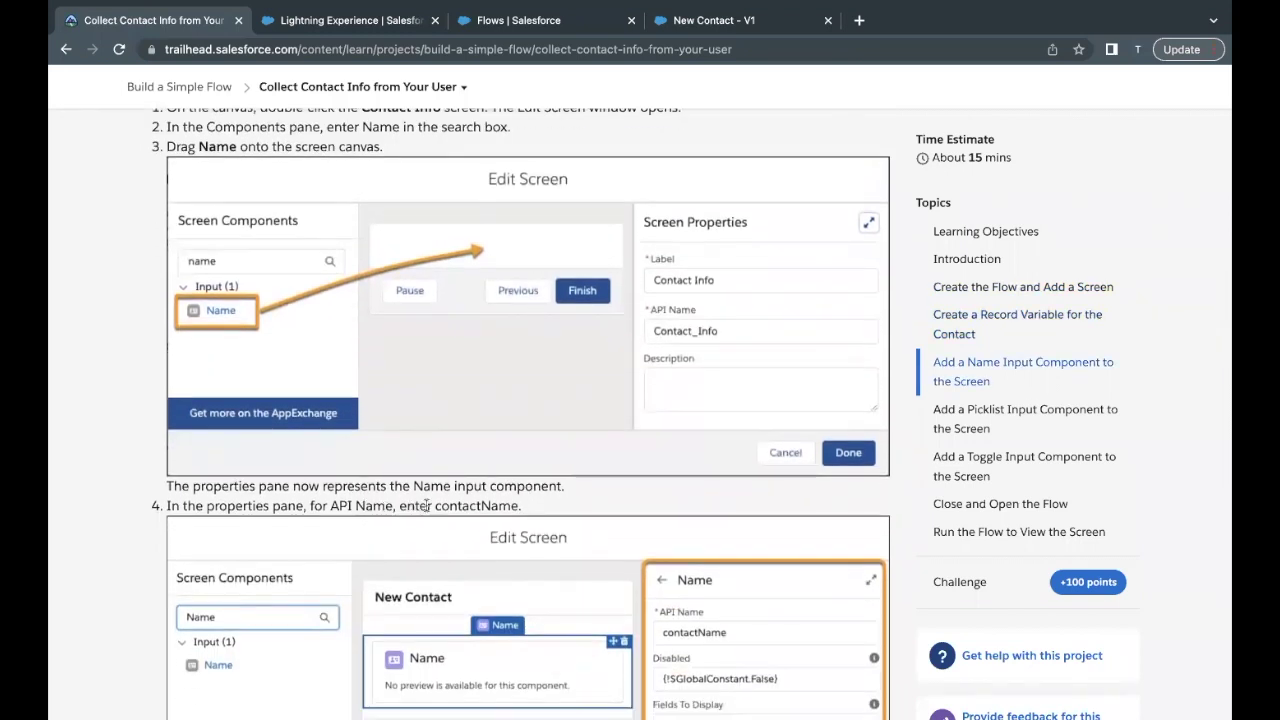
double_click(479, 505)
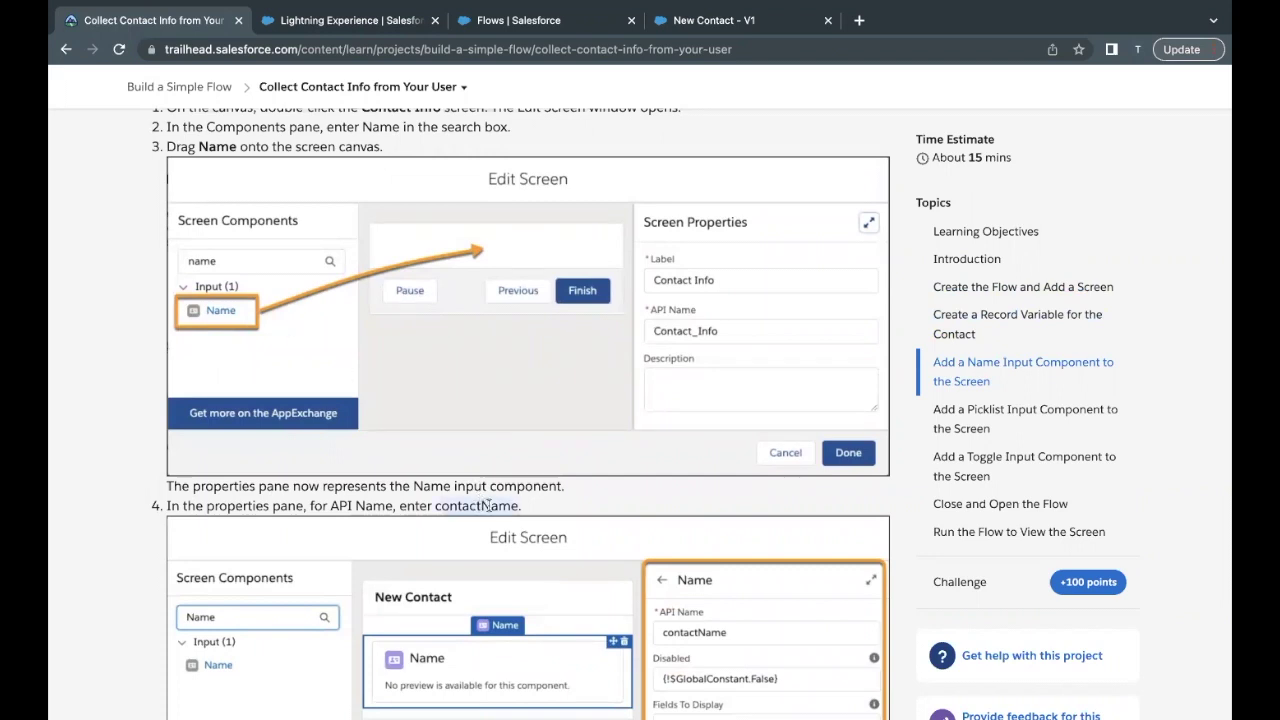
Return to Flow Builder, open the Contact Info screen for editing, and add a Name input component to its canvas.
left_click(752, 22)
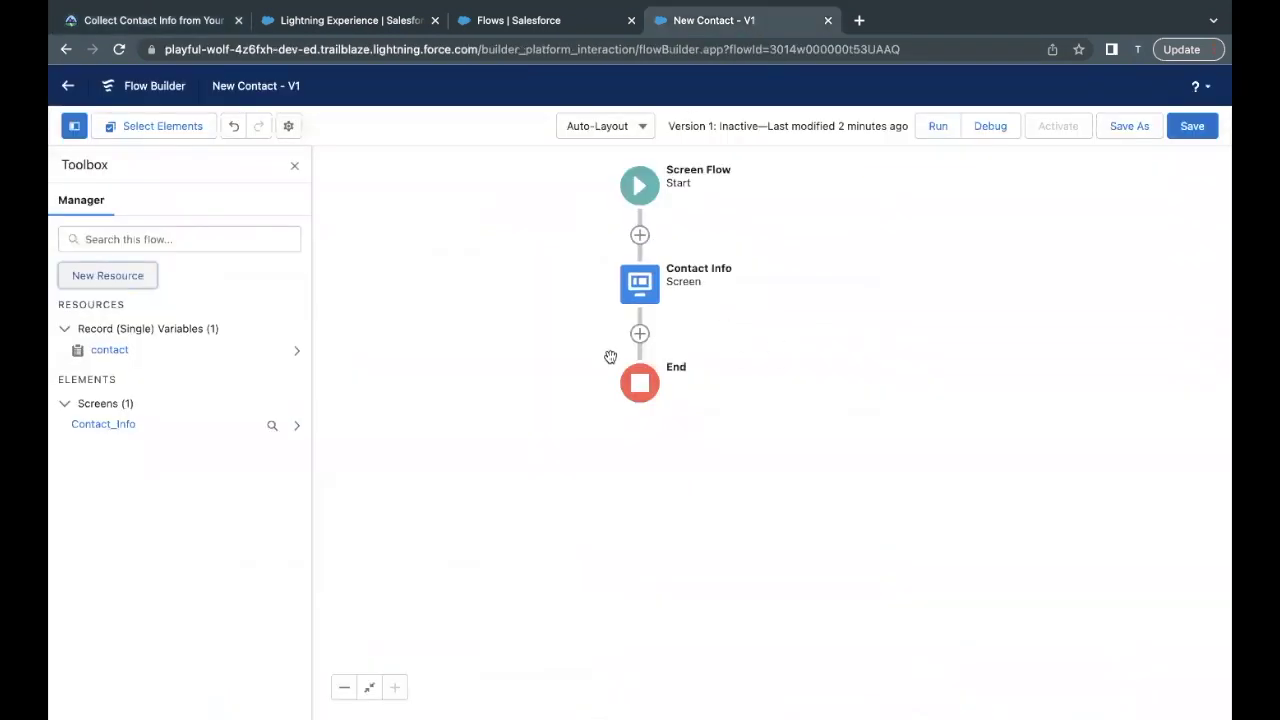
left_click(640, 286)
left_click(640, 461)
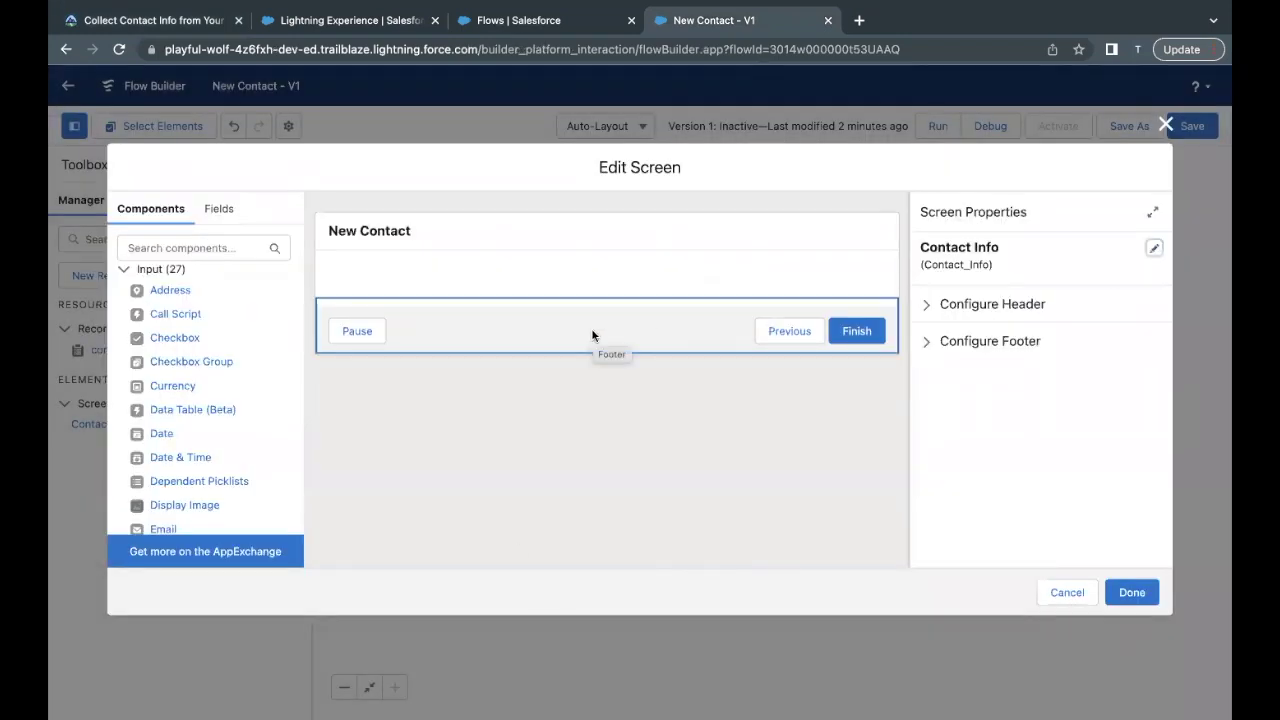
left_click(219, 247)
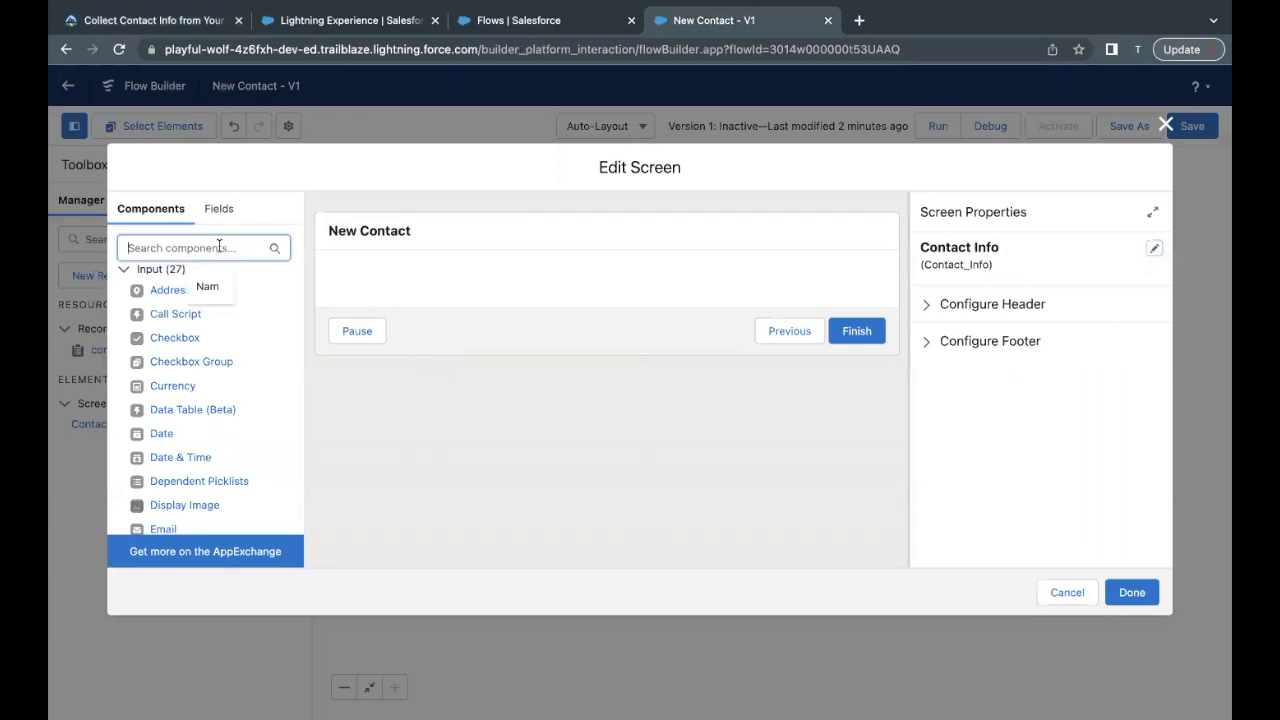
type("nam")
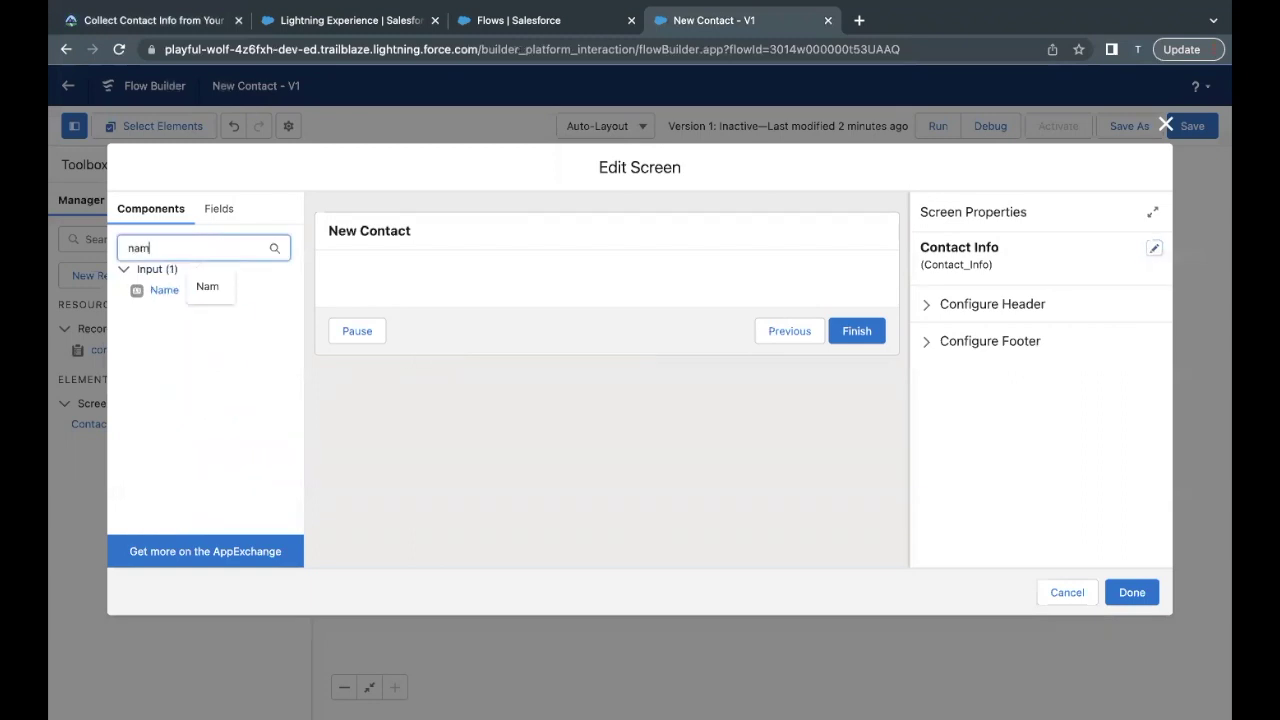
left_click_drag(166, 290, 418, 286)
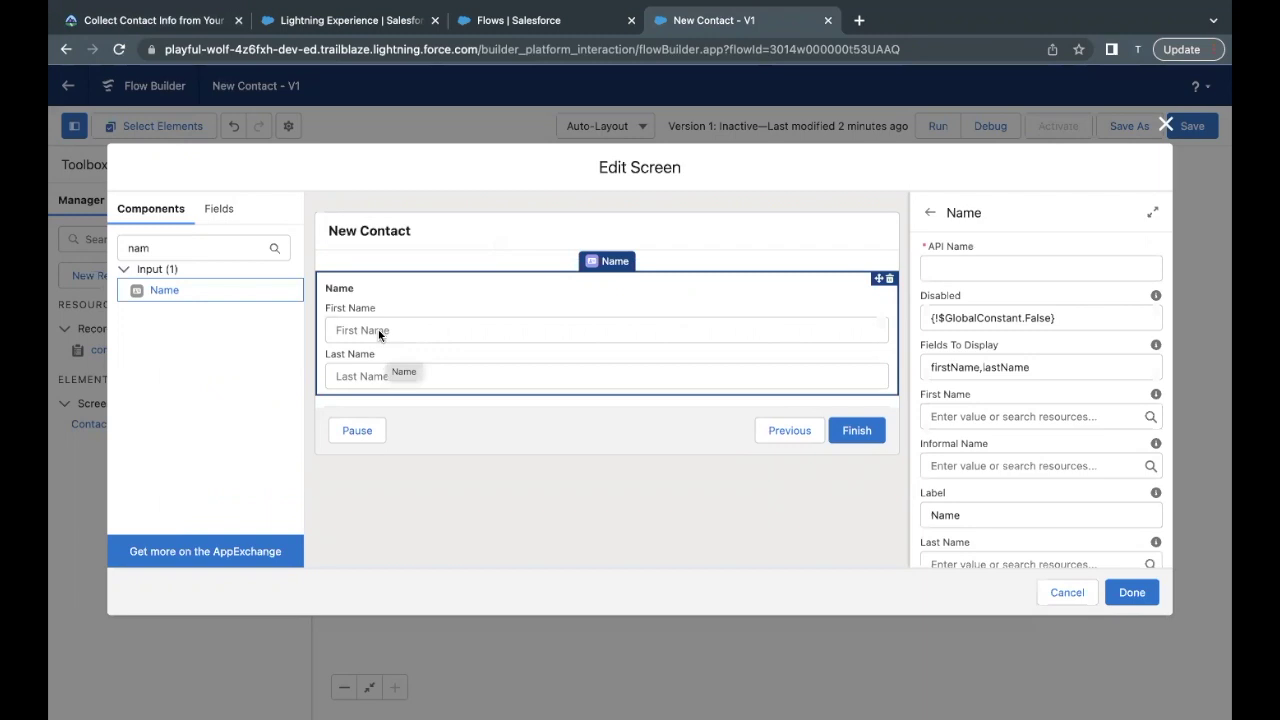
left_click_drag(378, 333, 572, 392)
Set the Name component's API name to contactName and enable manual assignment of variables in its advanced settings.
left_click(1016, 264)
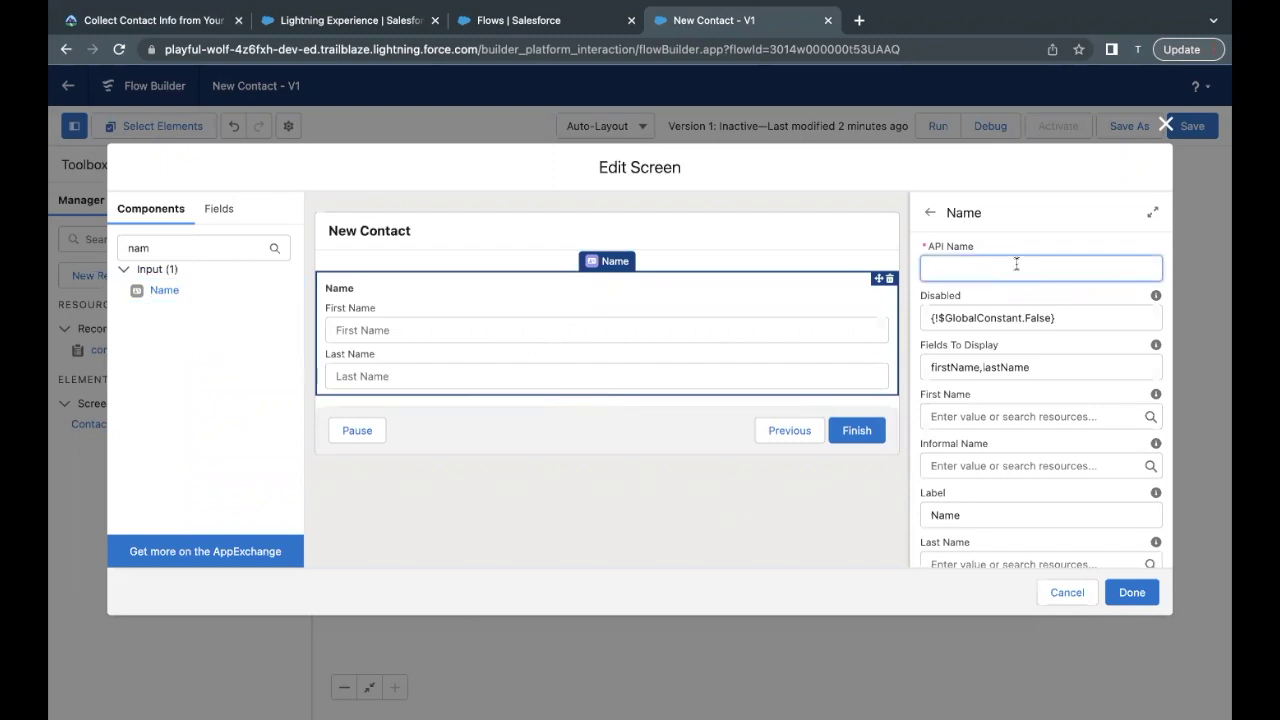
type("contactName")
scroll(953, 440, "down", 8)
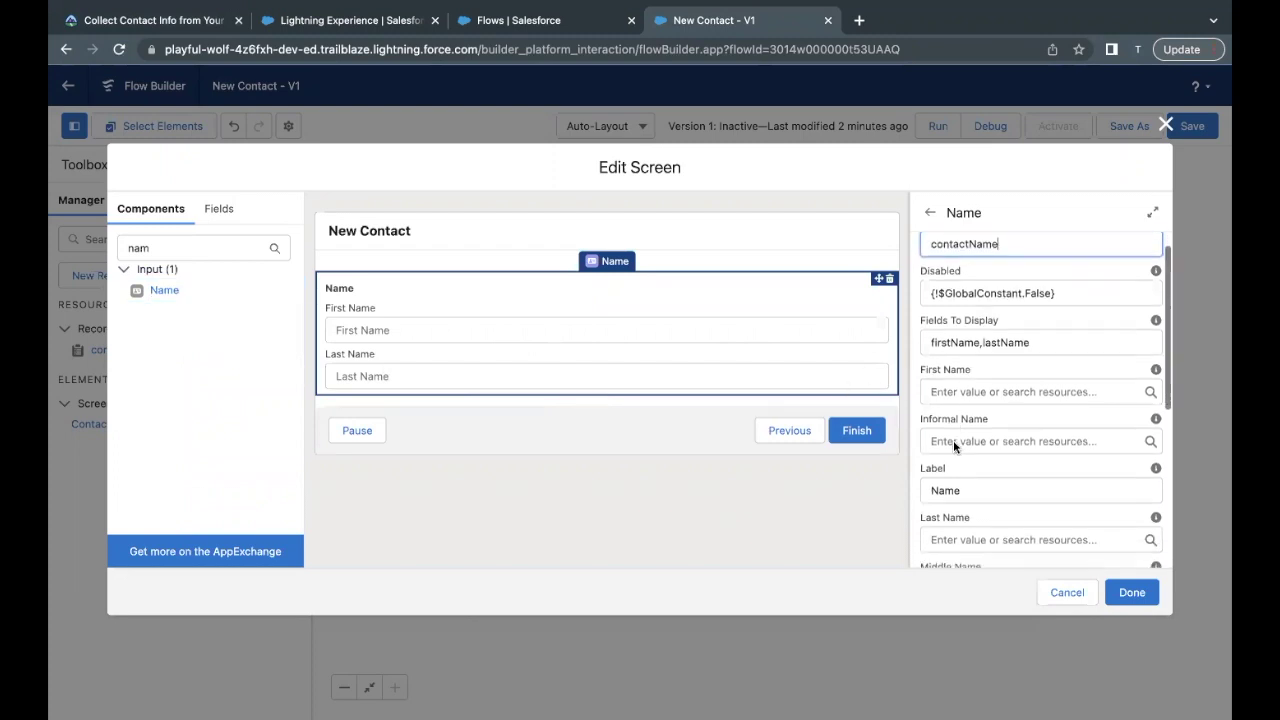
scroll(953, 443, "down", 1)
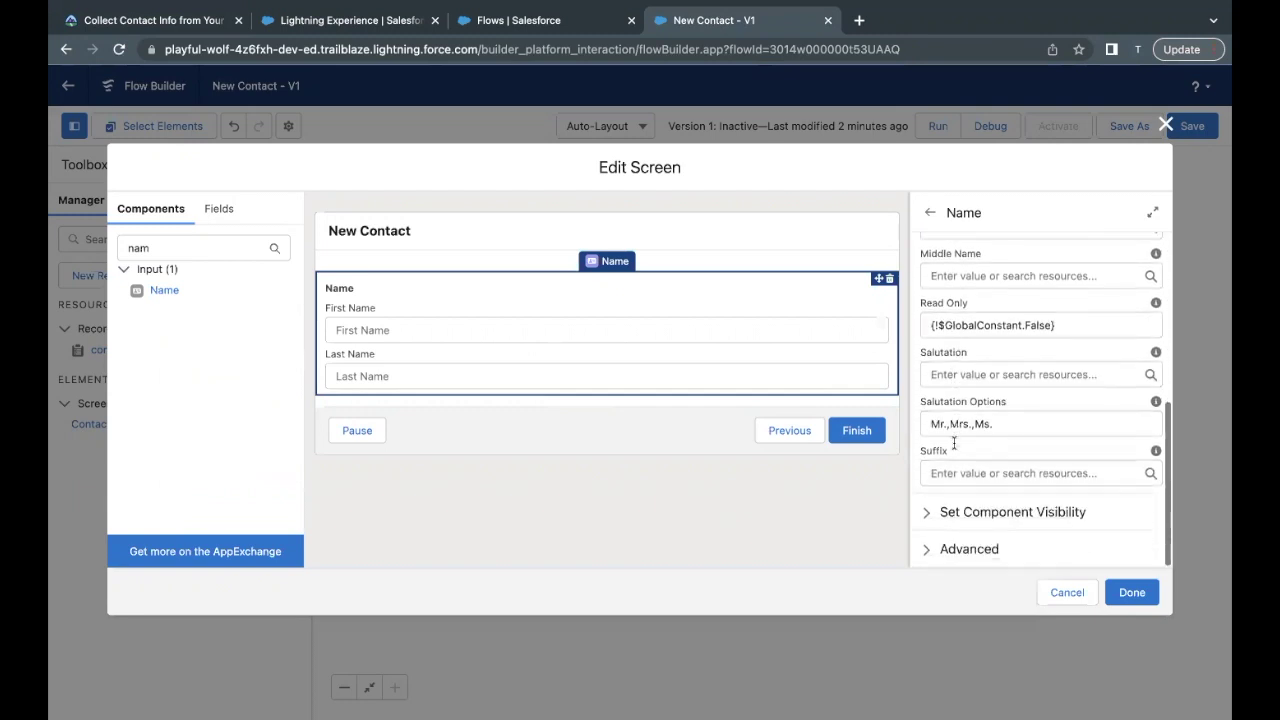
left_click(982, 559)
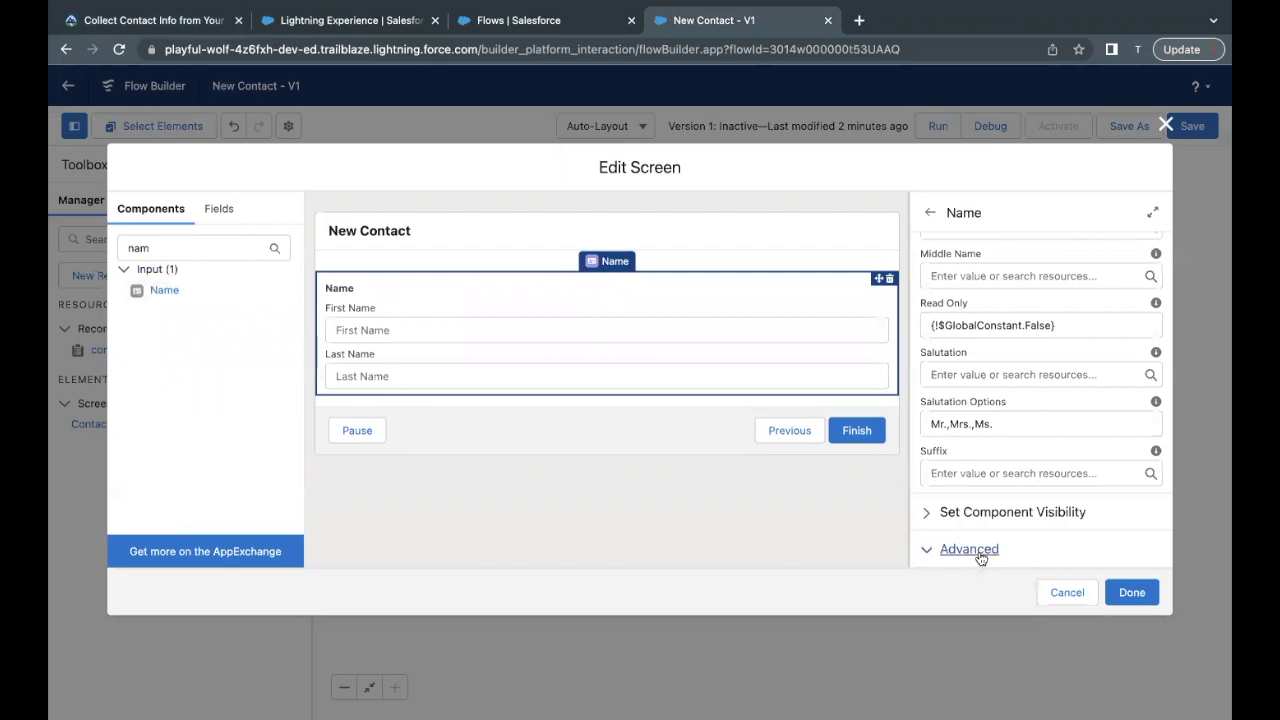
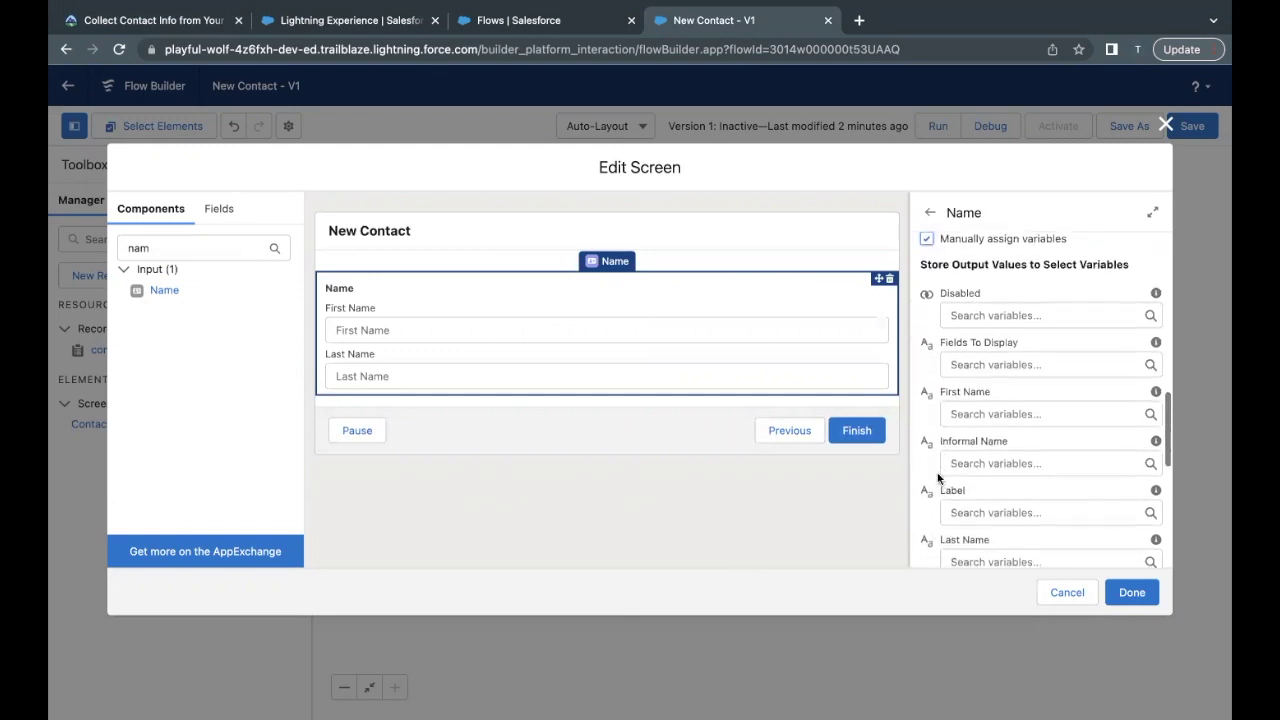
Store the Name component's First Name output value in the contact variable's FirstName field, {!contact.FirstName}.
scroll(962, 447, "down", 1)
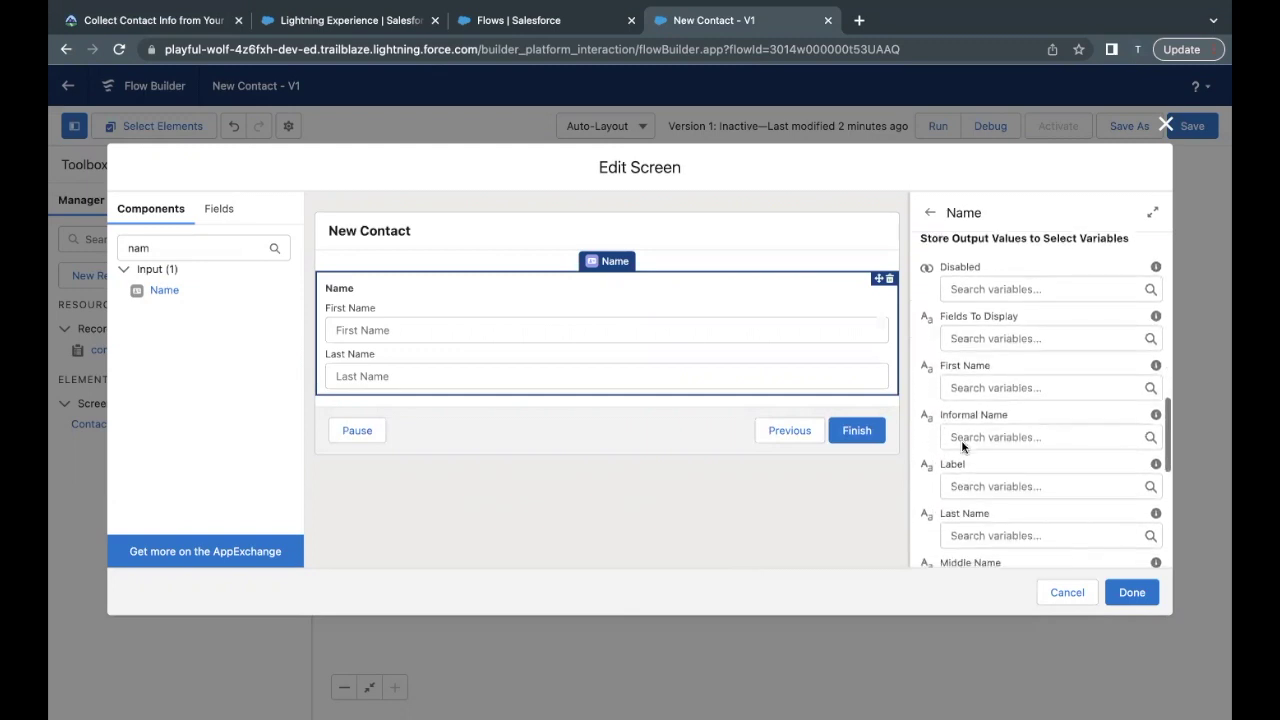
scroll(962, 445, "down", 1)
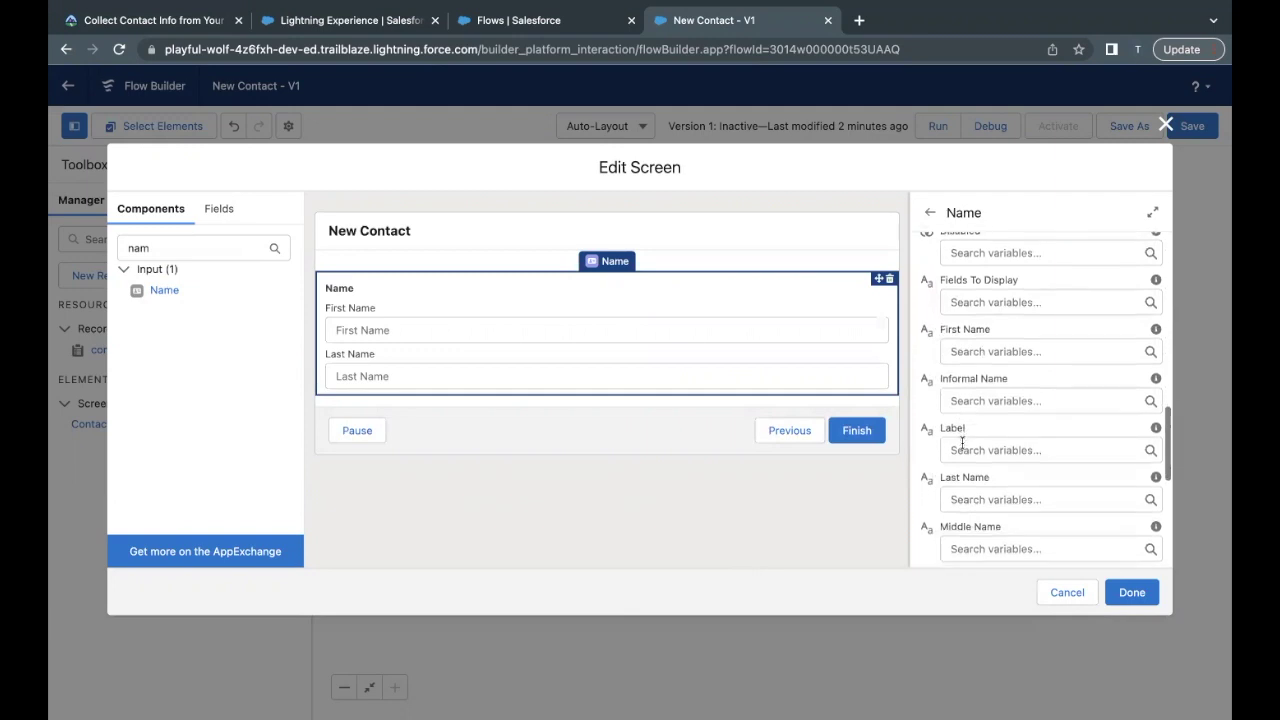
scroll(962, 442, "down", 1)
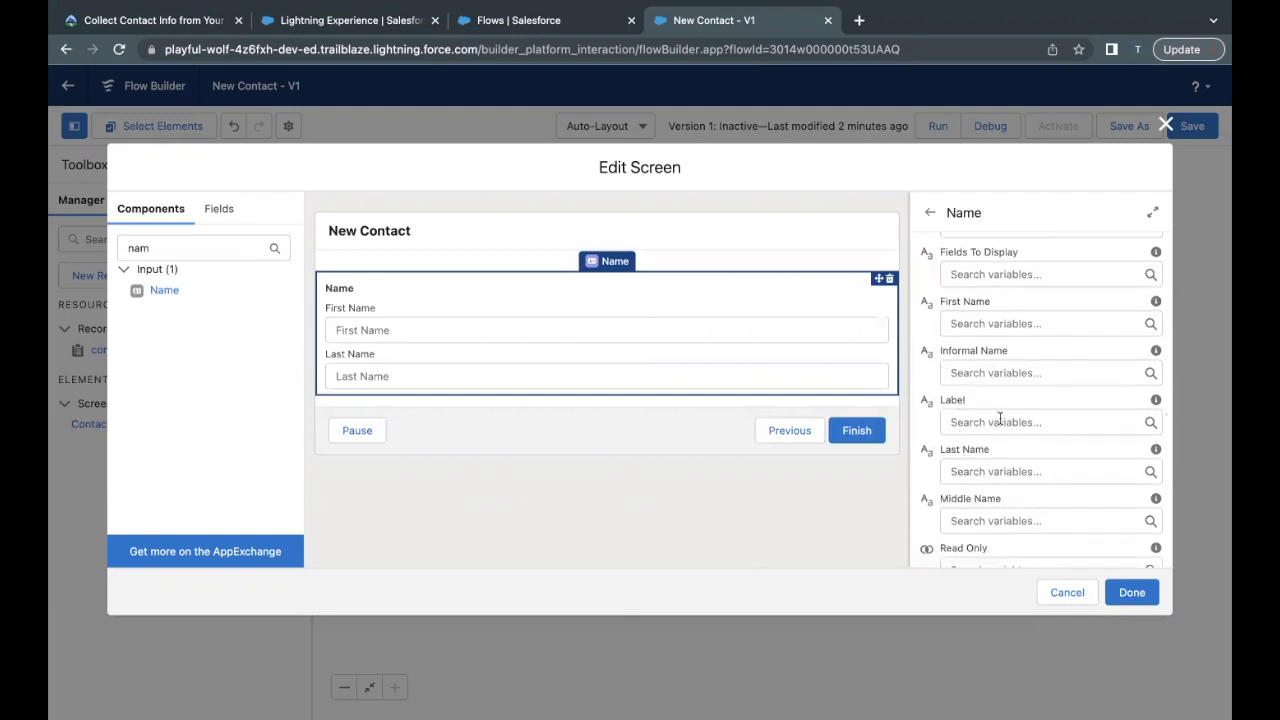
scroll(1000, 416, "up", 2)
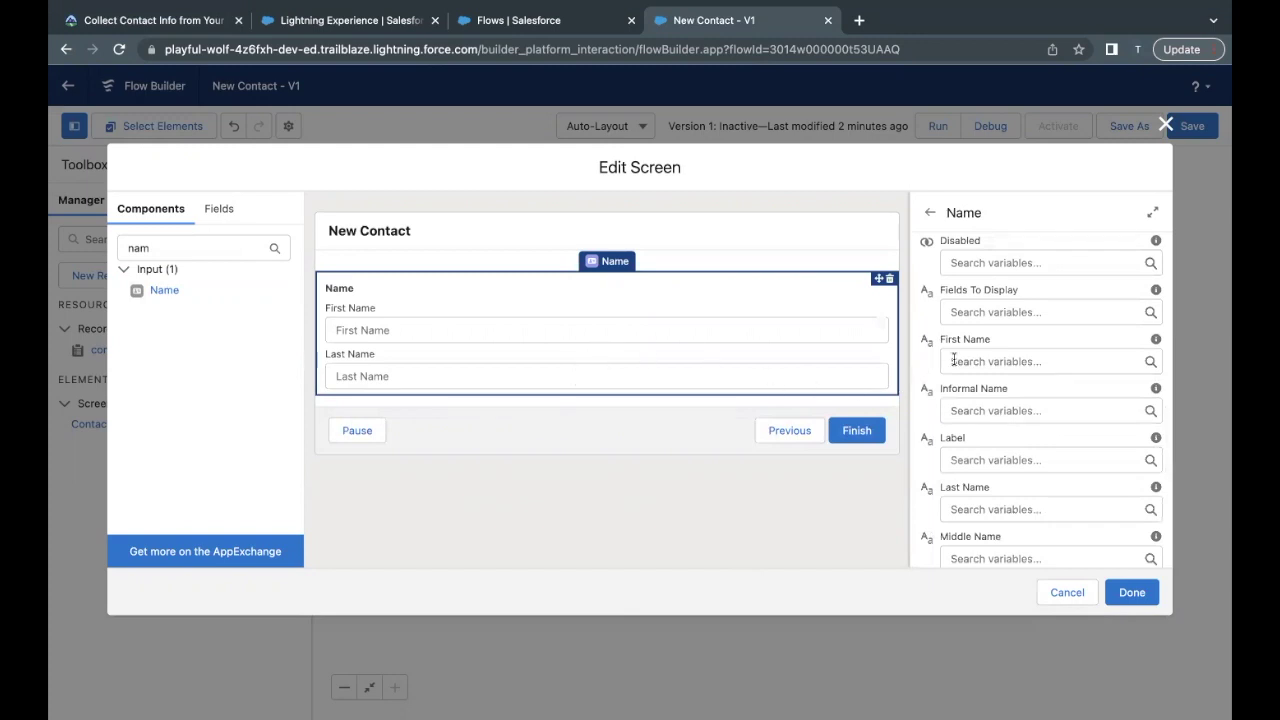
left_click(953, 361)
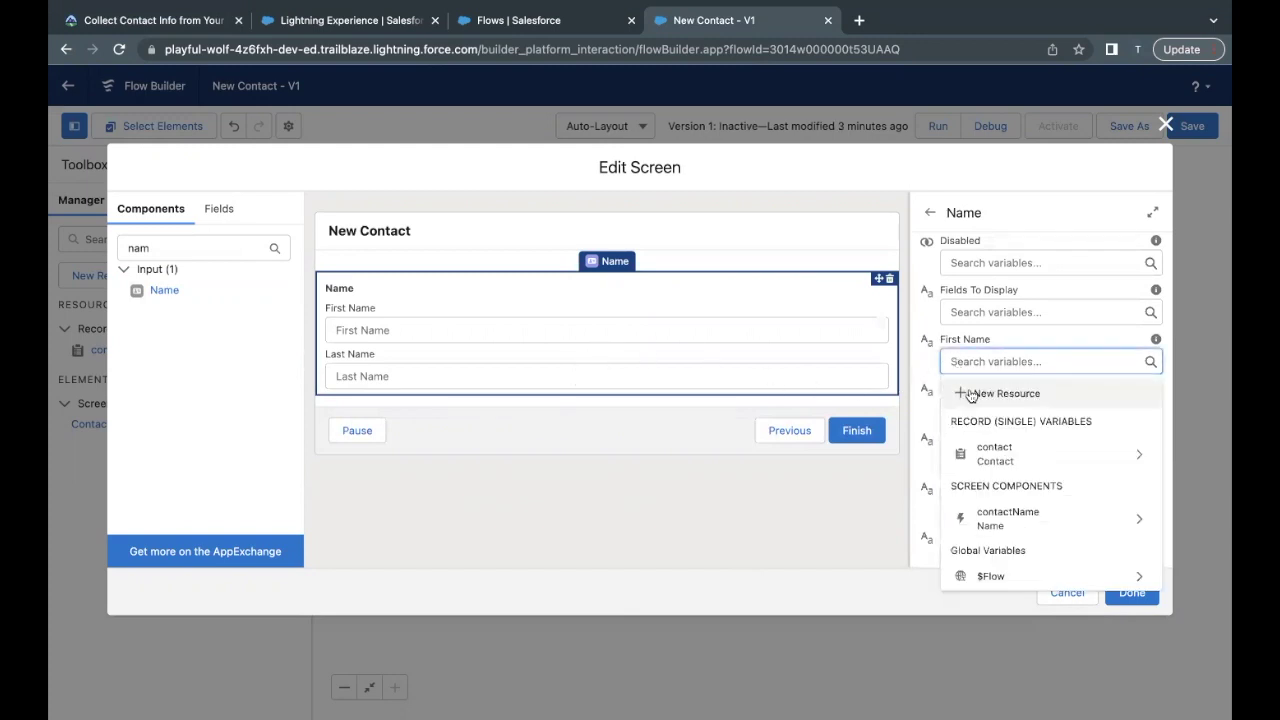
left_click(1000, 452)
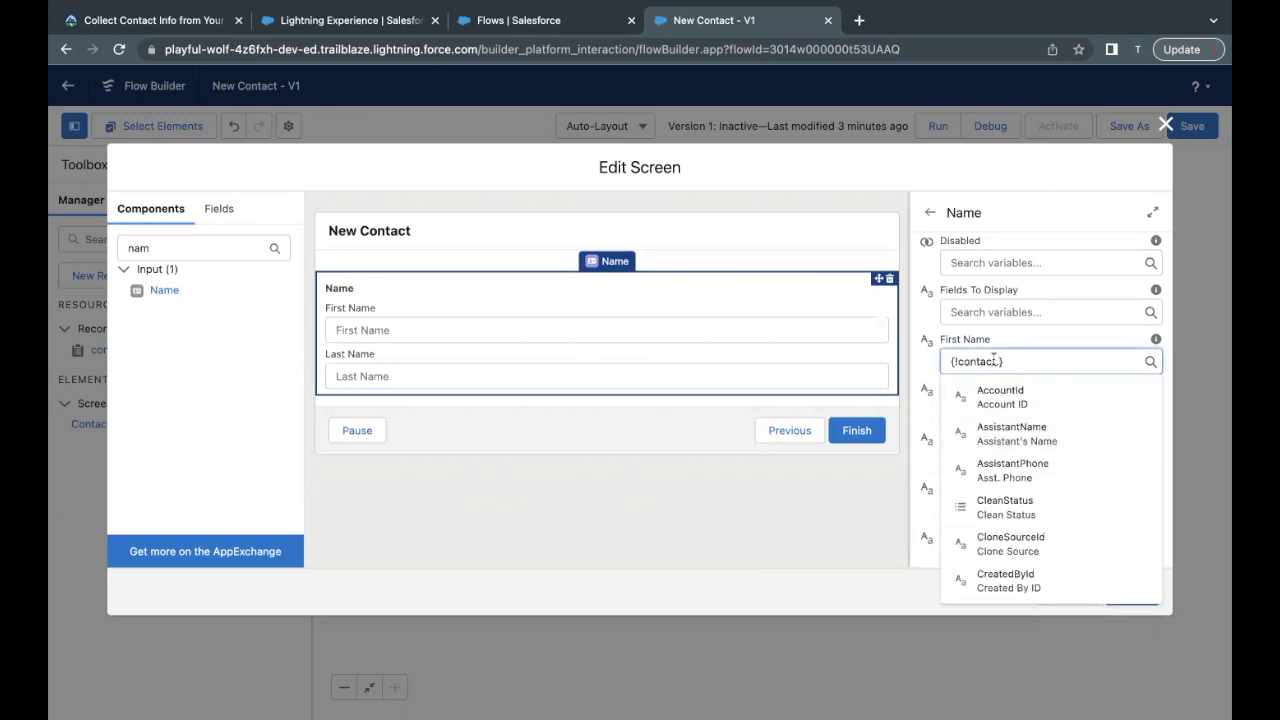
type("First")
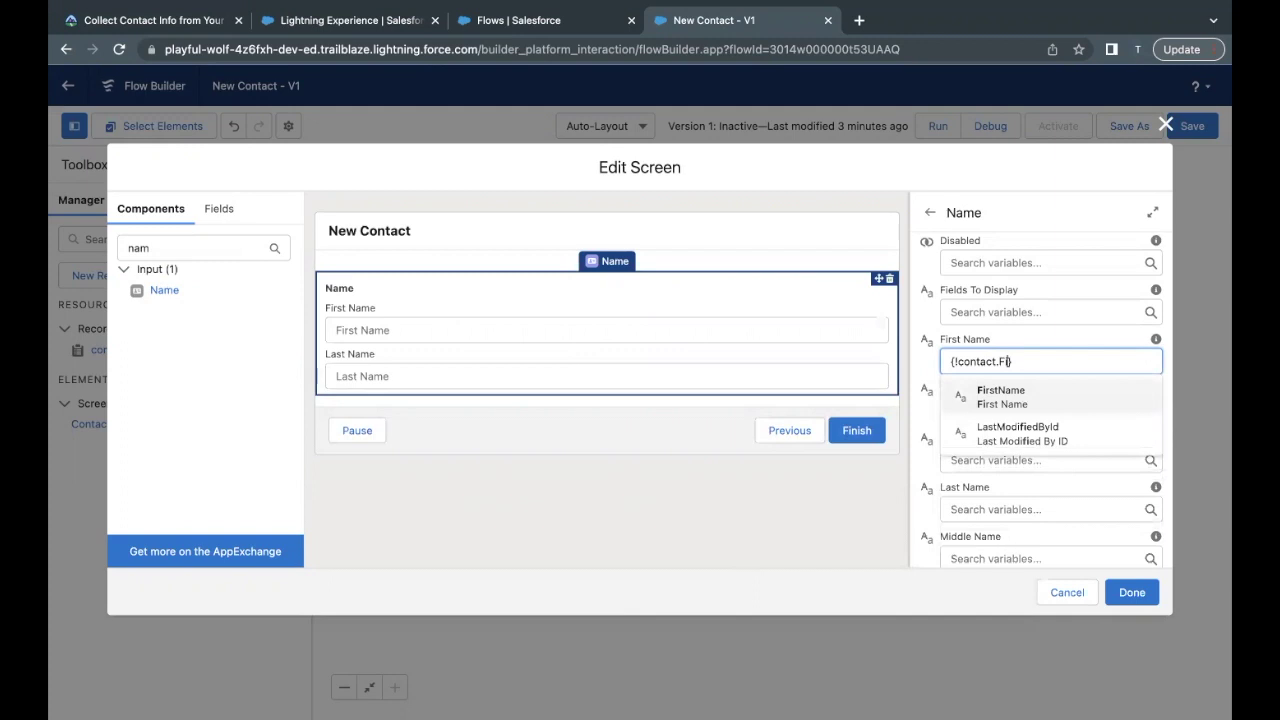
left_click(996, 403)
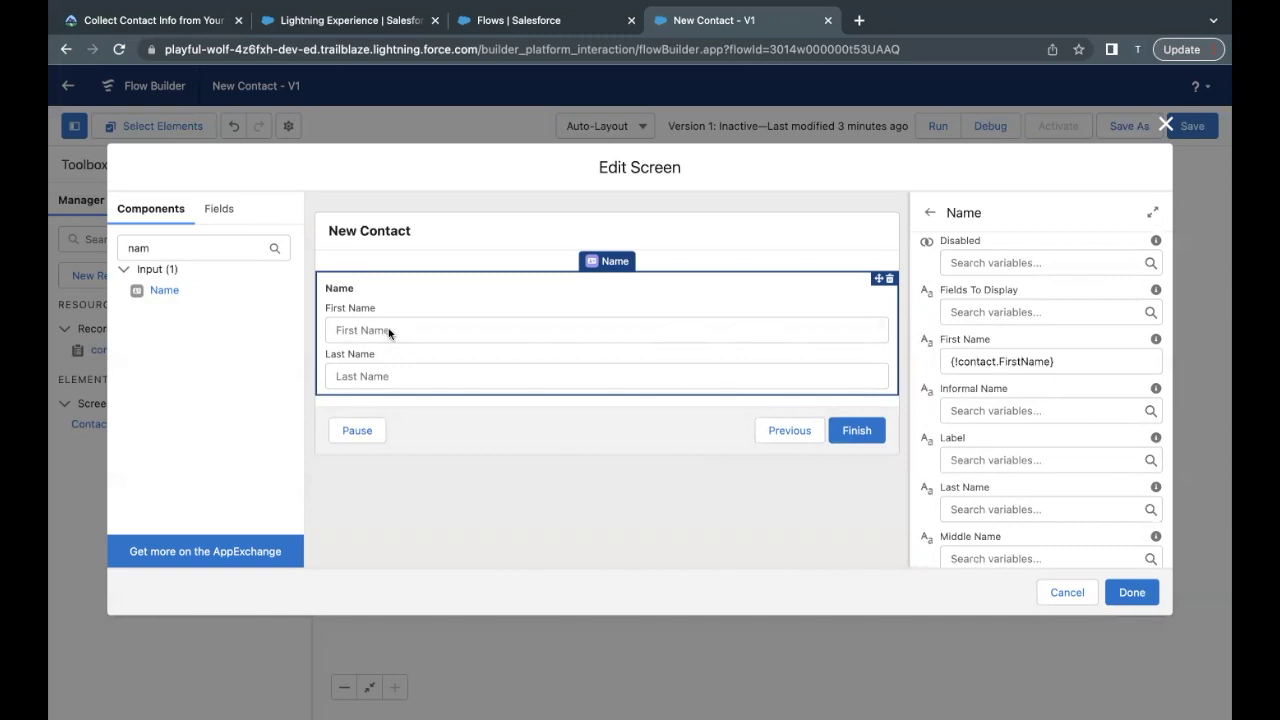
left_click(949, 364)
left_click_drag(949, 364, 1054, 366)
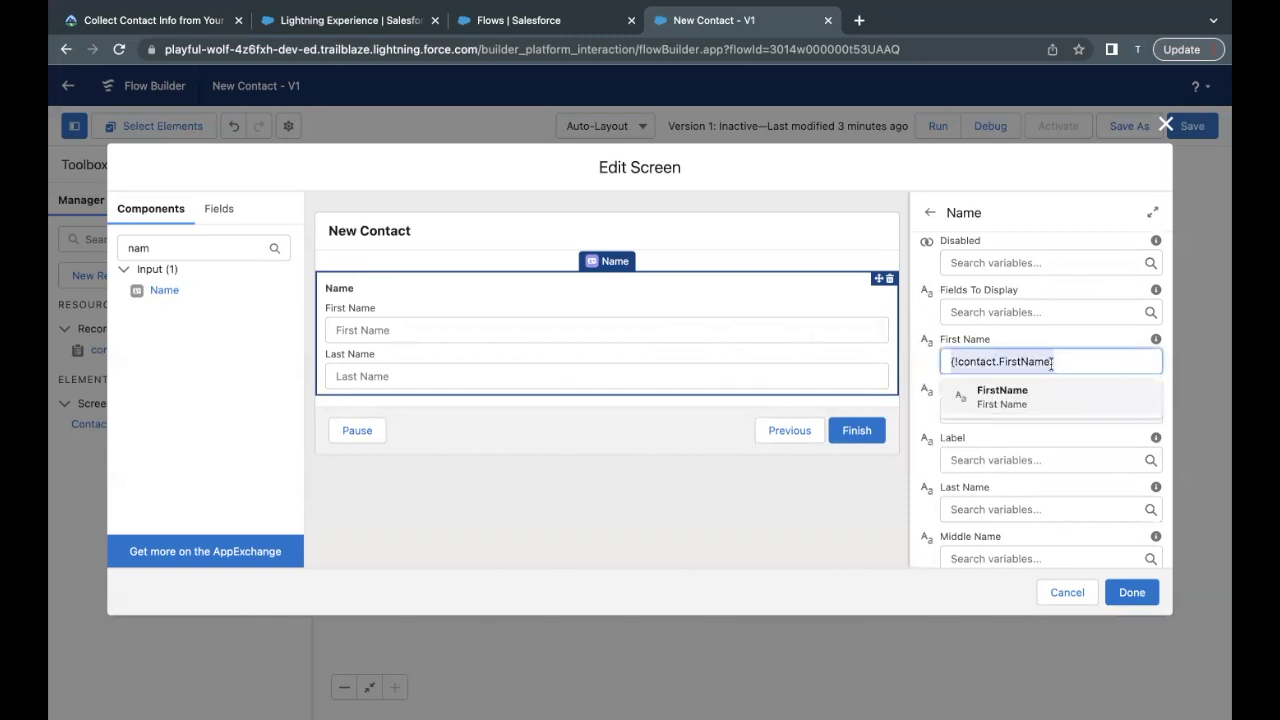
left_click(932, 368)
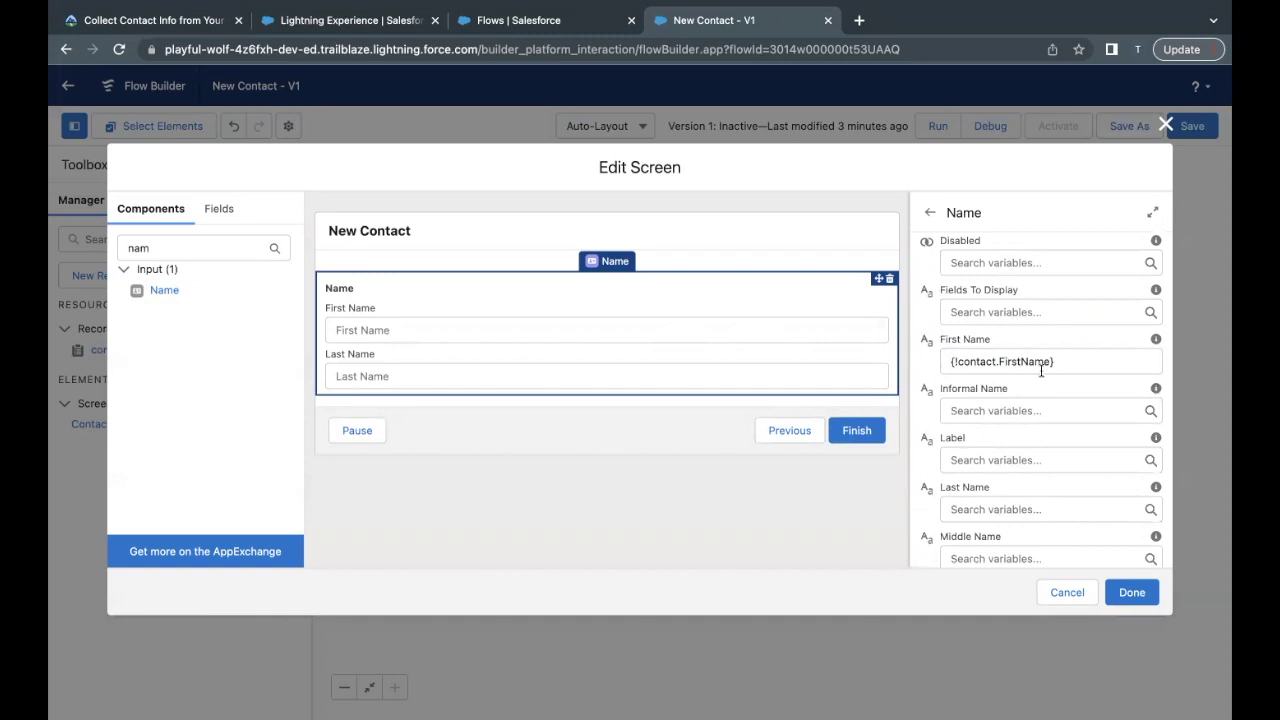
left_click(952, 361)
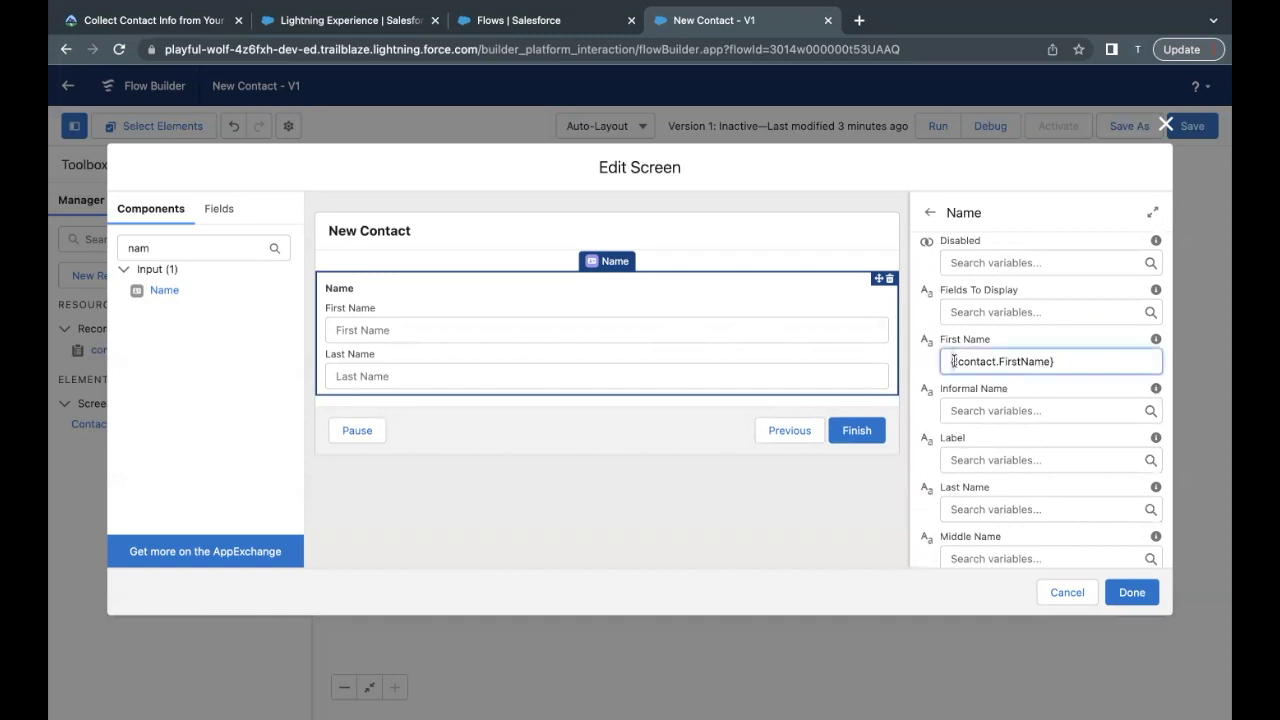
left_click_drag(952, 361, 1056, 361)
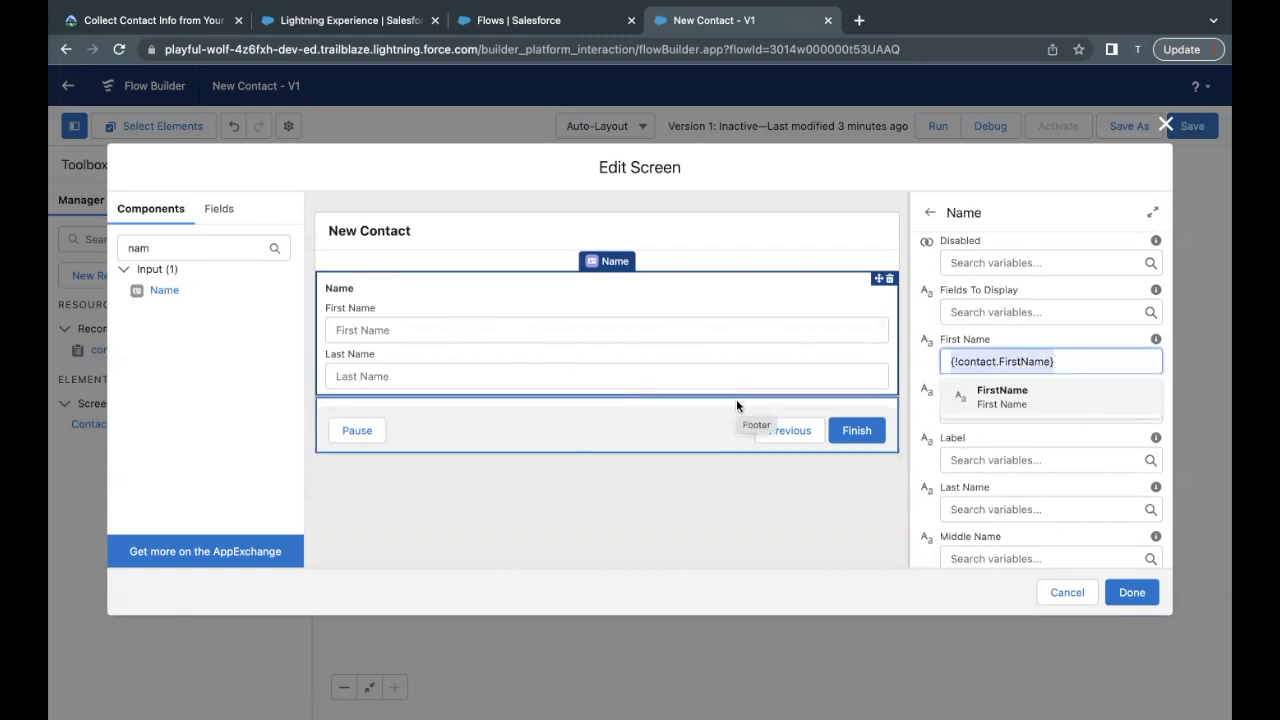
left_click(914, 420)
Store the Name component's Last Name output value in {!contact.LastName} and finish editing the screen.
scroll(944, 462, "down", 2)
left_click(1012, 424)
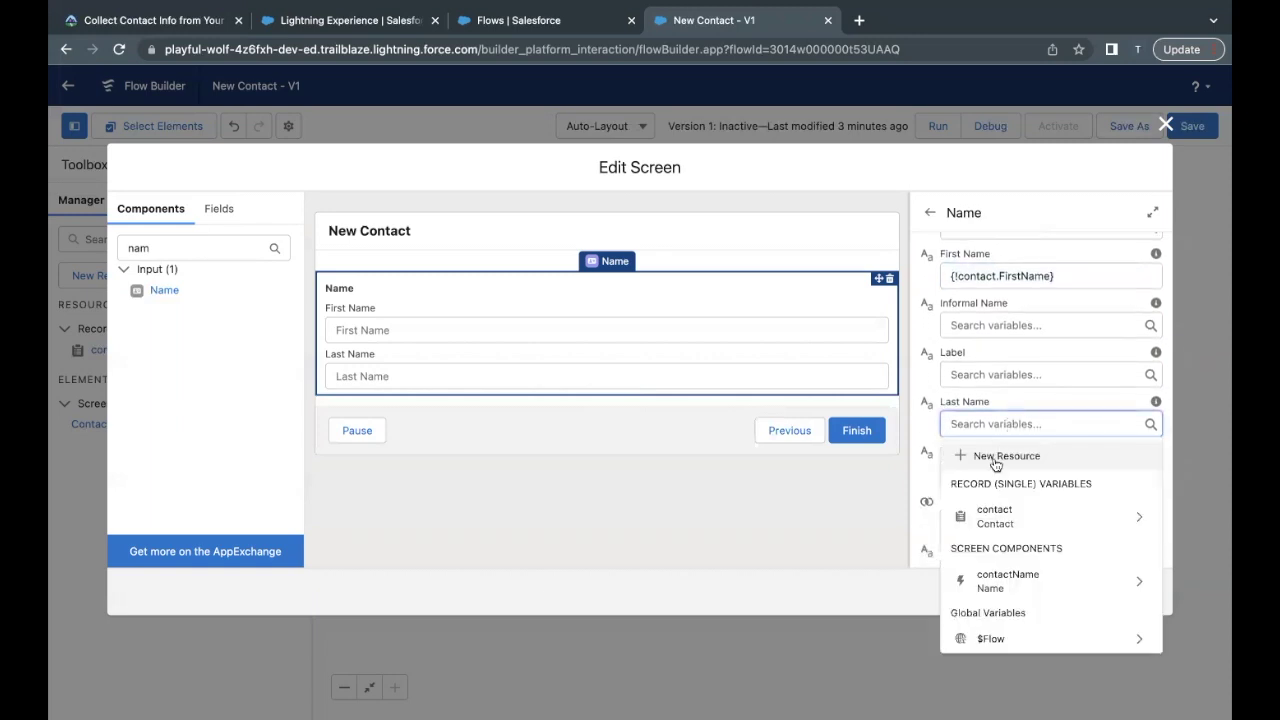
left_click(994, 516)
type("last")
left_click(1005, 495)
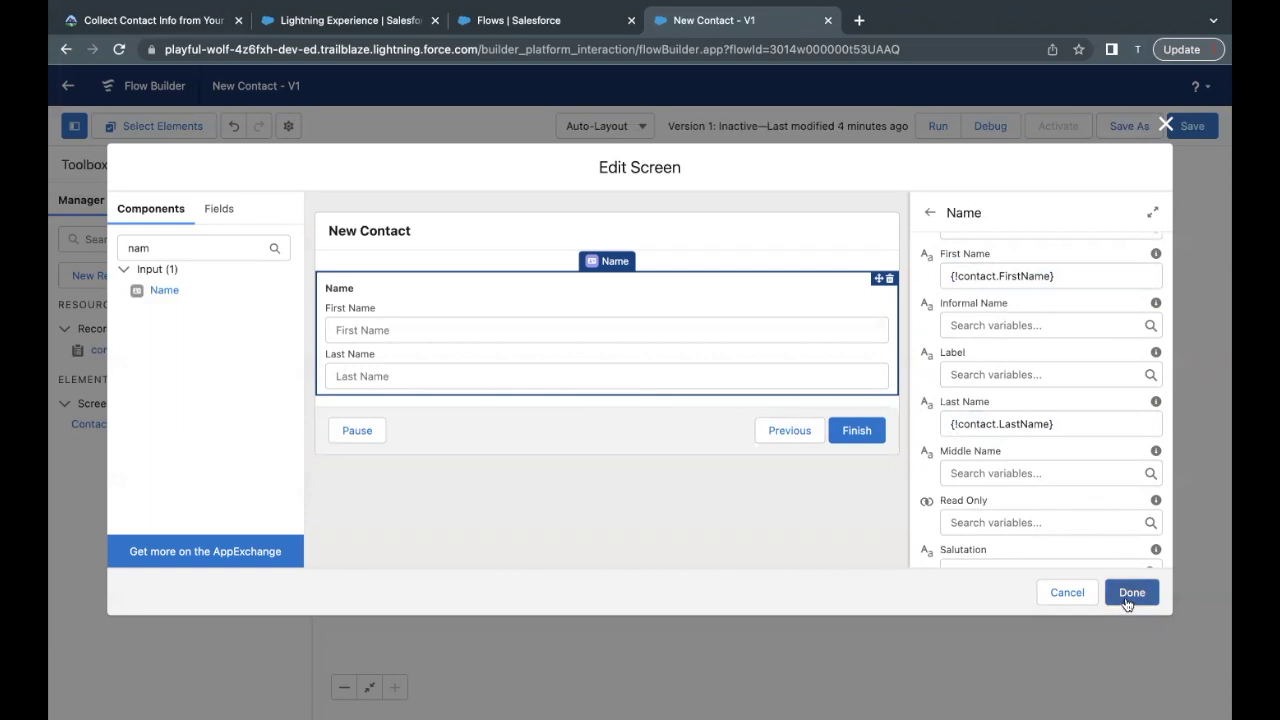
scroll(1027, 489, "down", 5)
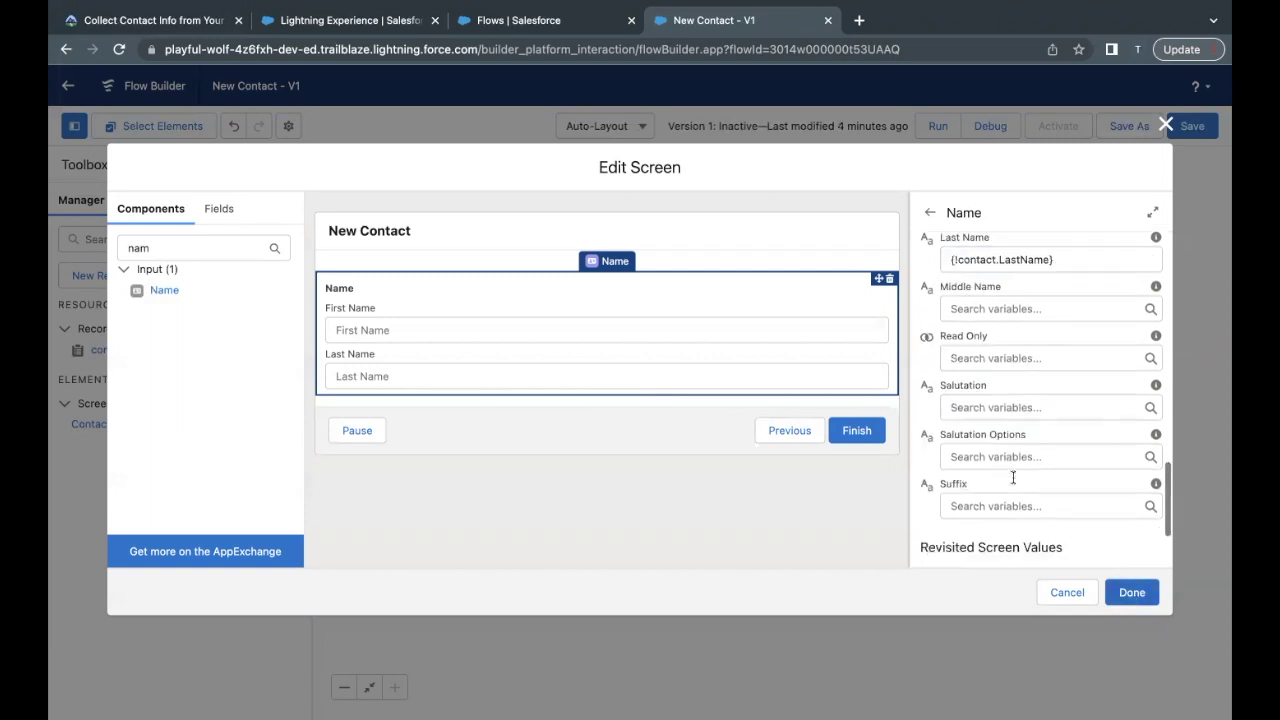
left_click(1130, 591)
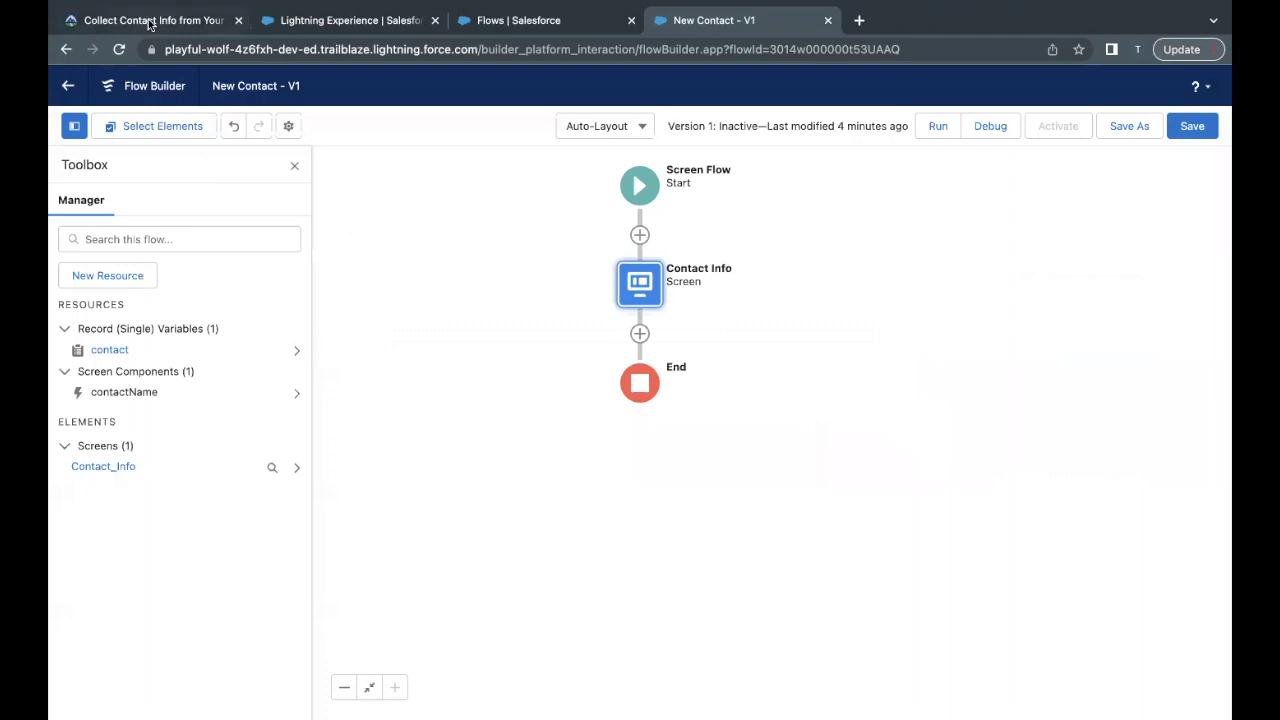
Check the Trailhead picklist instructions, then reopen the Contact Info screen in Flow Builder and add a Picklist component below the Name component.
left_click(150, 20)
scroll(215, 267, "down", 2)
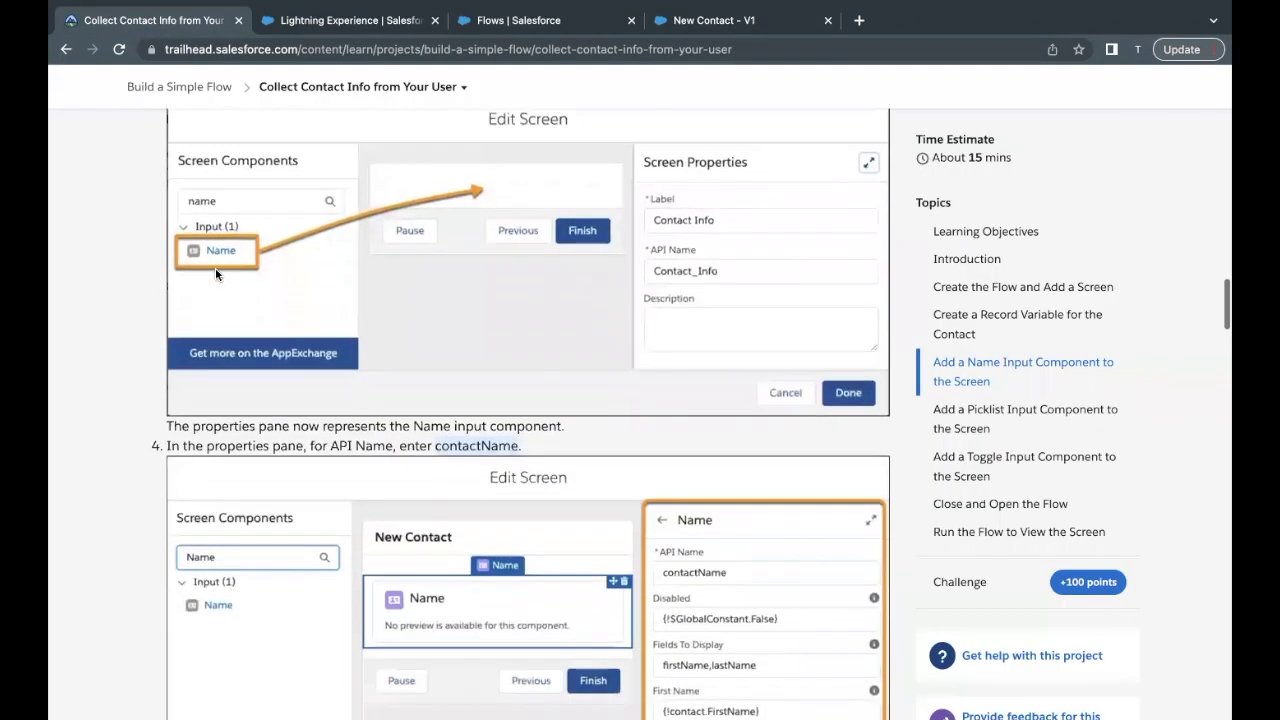
scroll(215, 267, "down", 5)
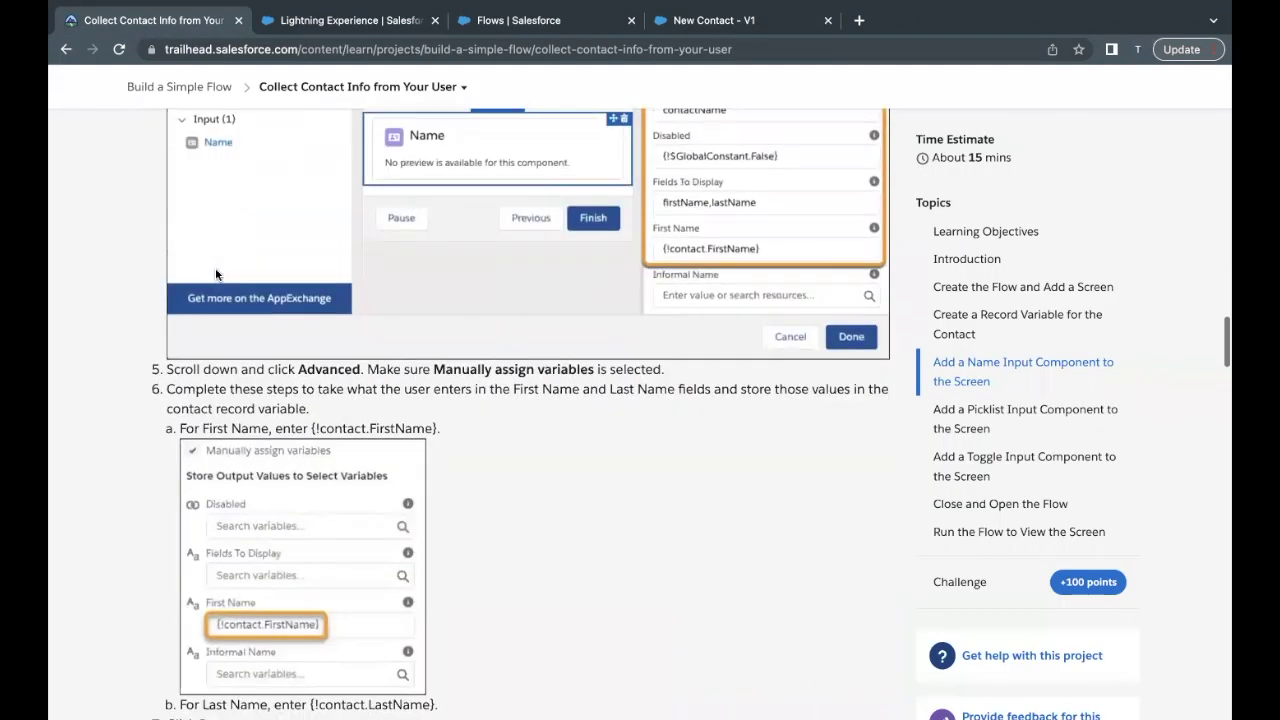
scroll(215, 274, "down", 5)
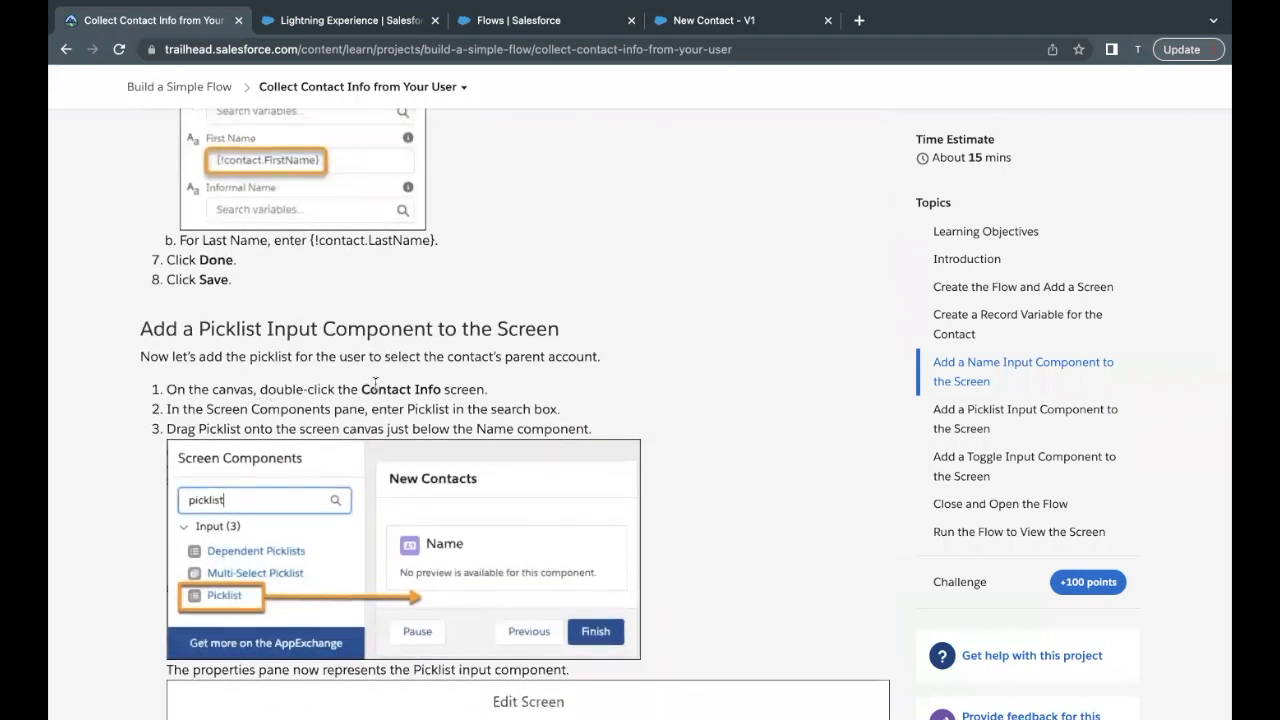
scroll(376, 377, "down", 2)
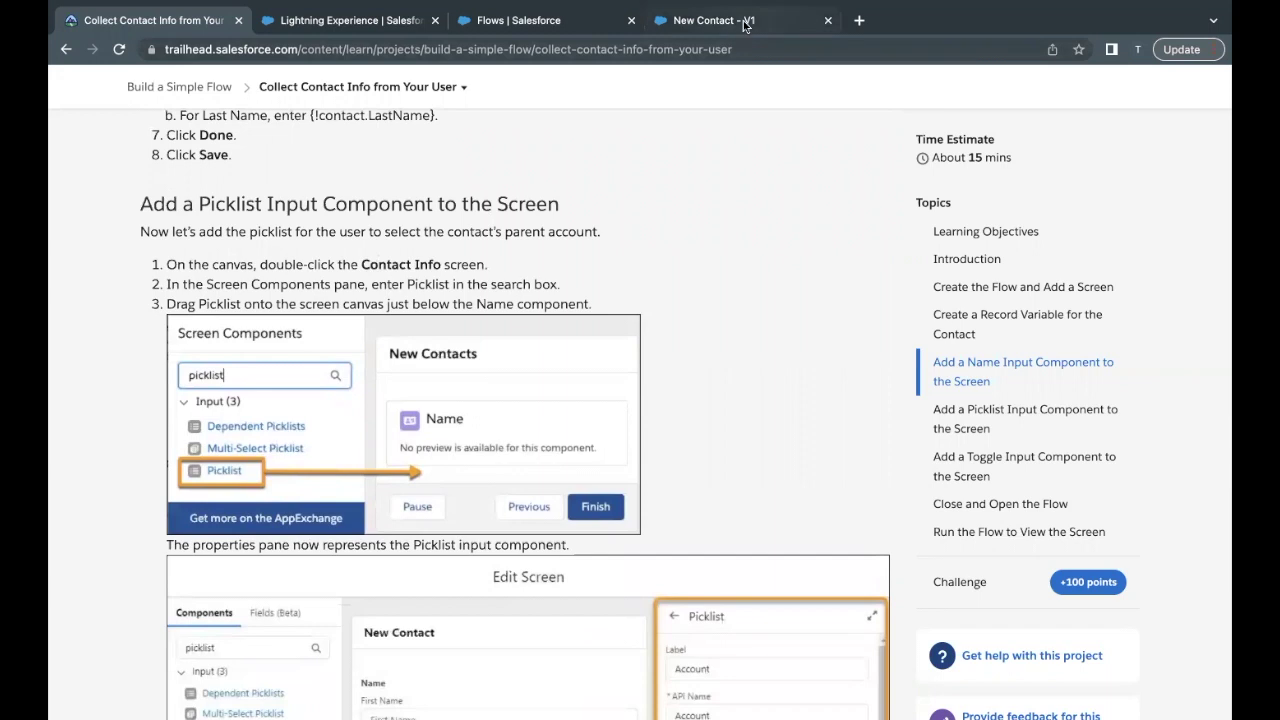
left_click(724, 26)
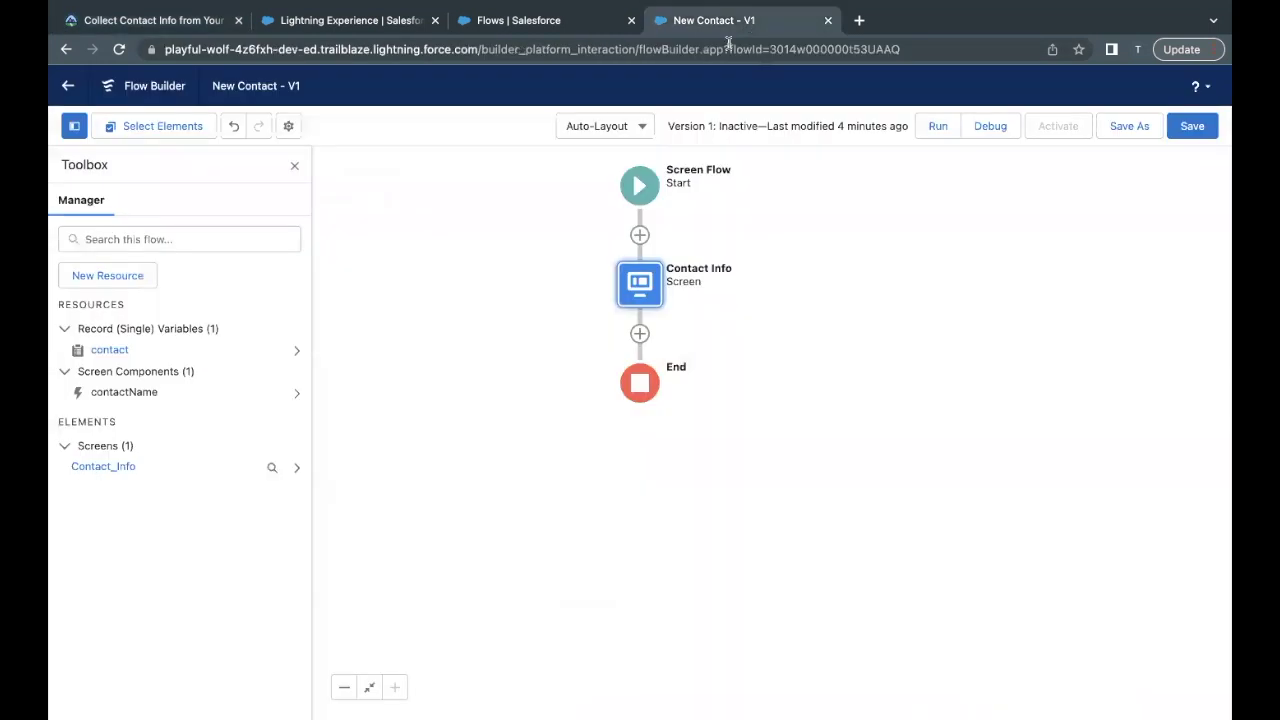
left_click(636, 295)
left_click(640, 463)
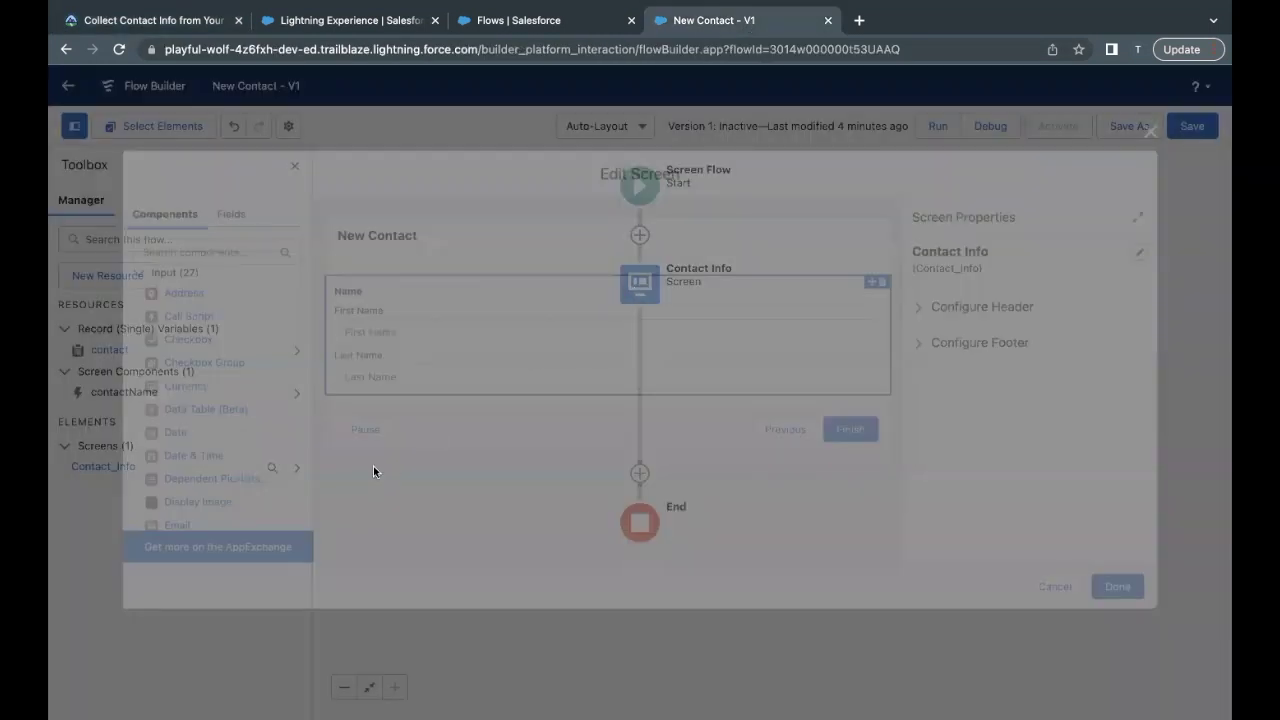
type("Pick")
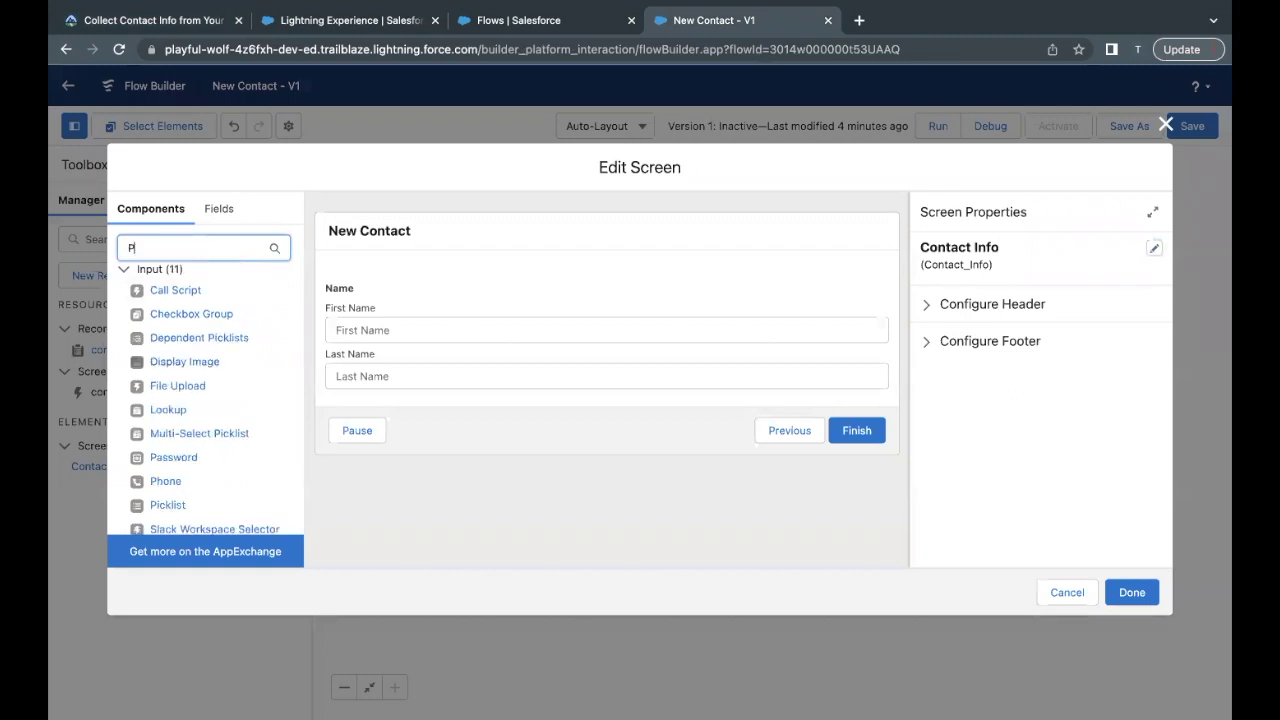
left_click_drag(178, 341, 358, 397)
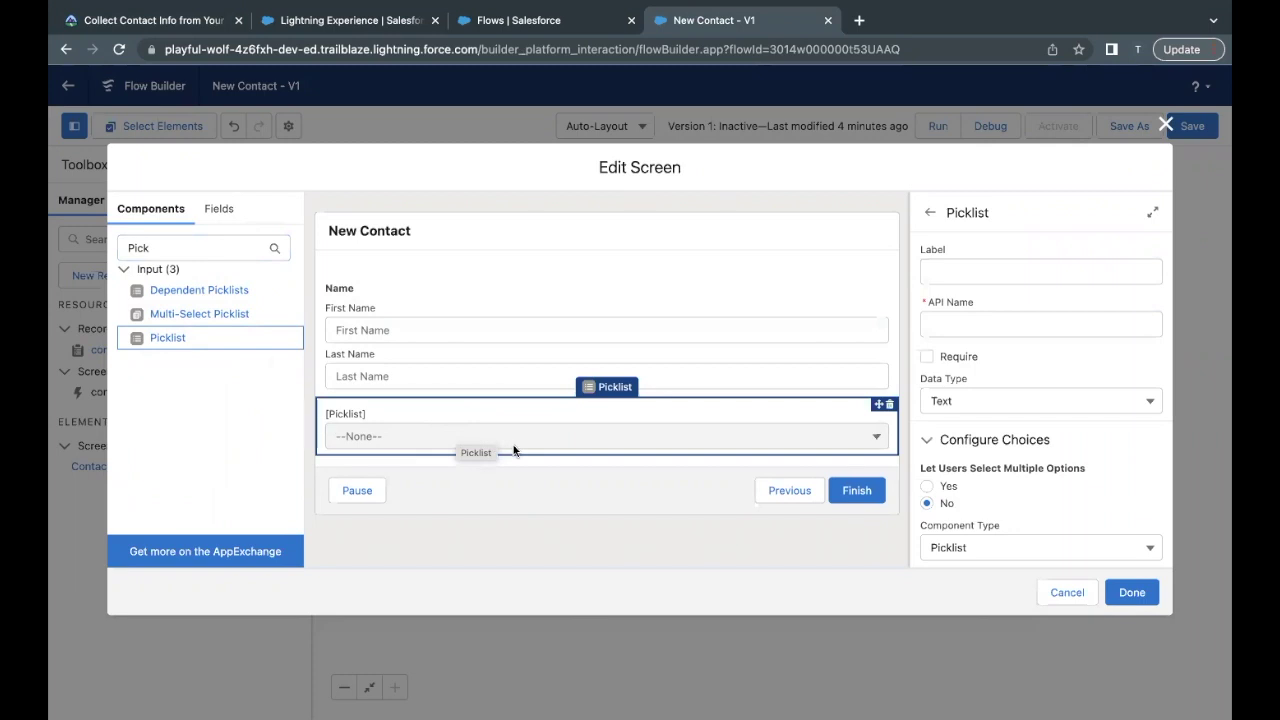
Look up the picklist property values in Trailhead and set the Picklist component's label and API name to Account.
left_click(186, 22)
scroll(361, 487, "down", 3)
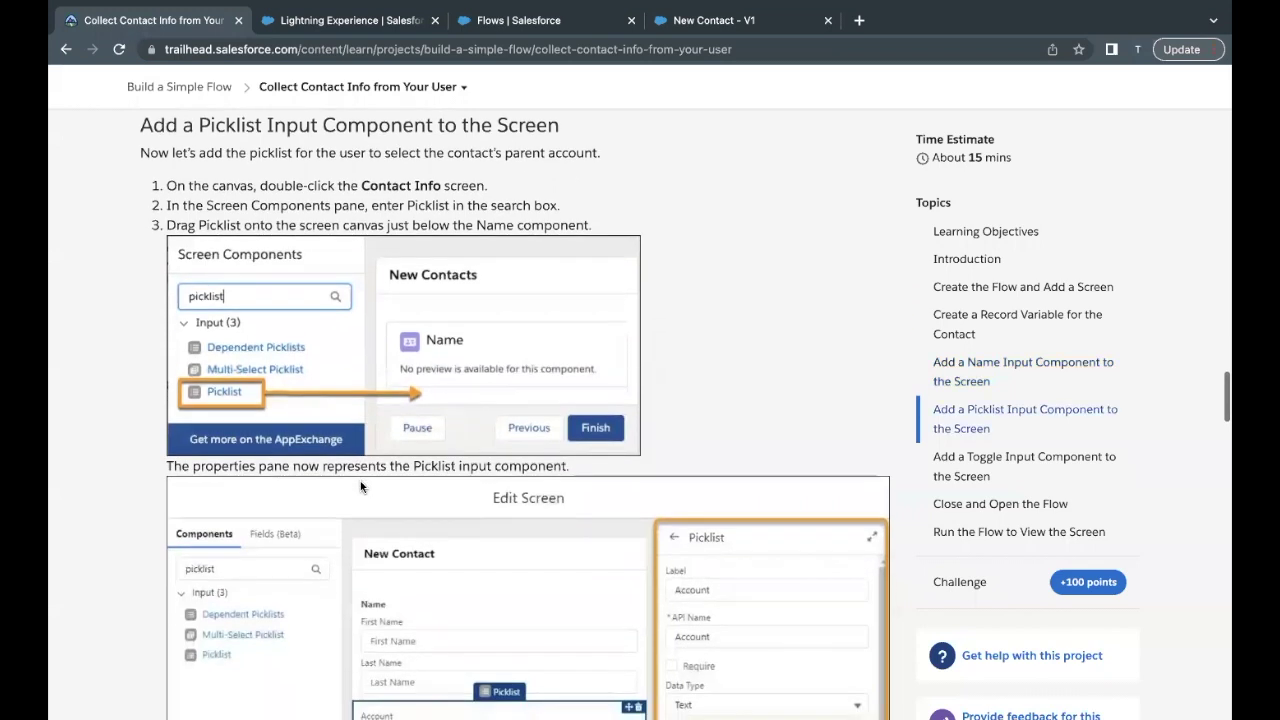
scroll(361, 487, "down", 5)
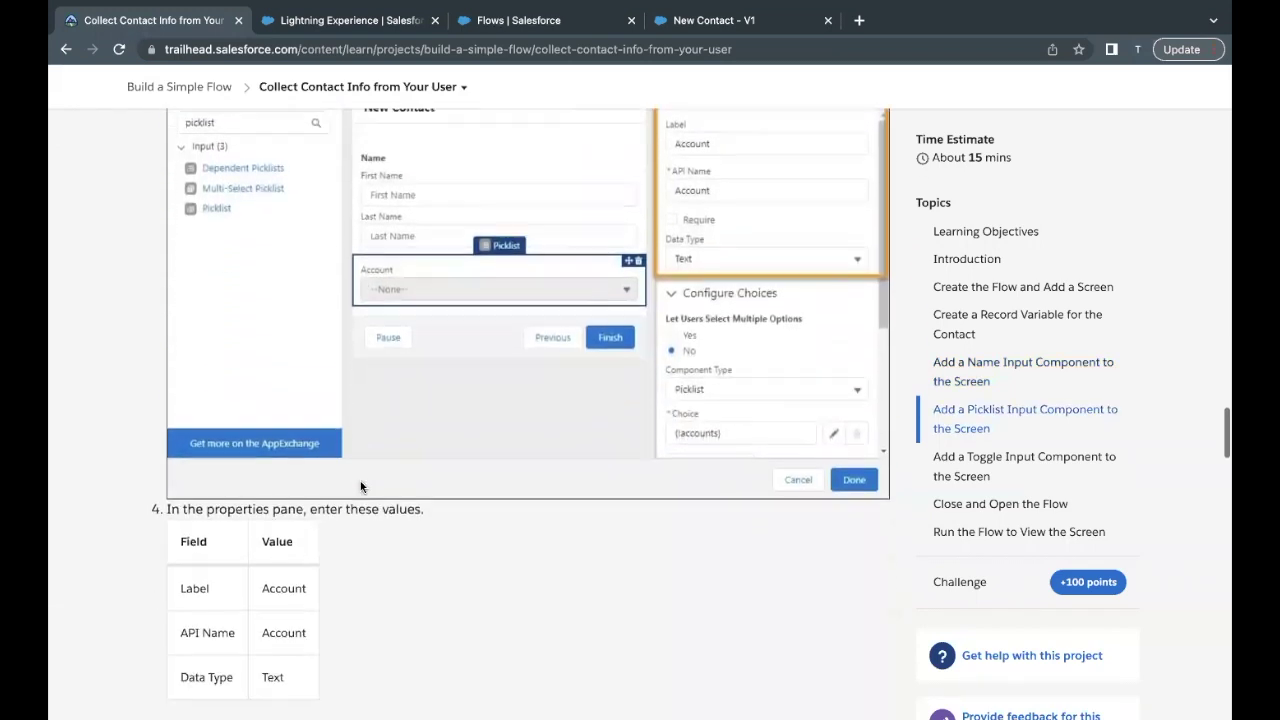
left_click_drag(260, 420, 305, 422)
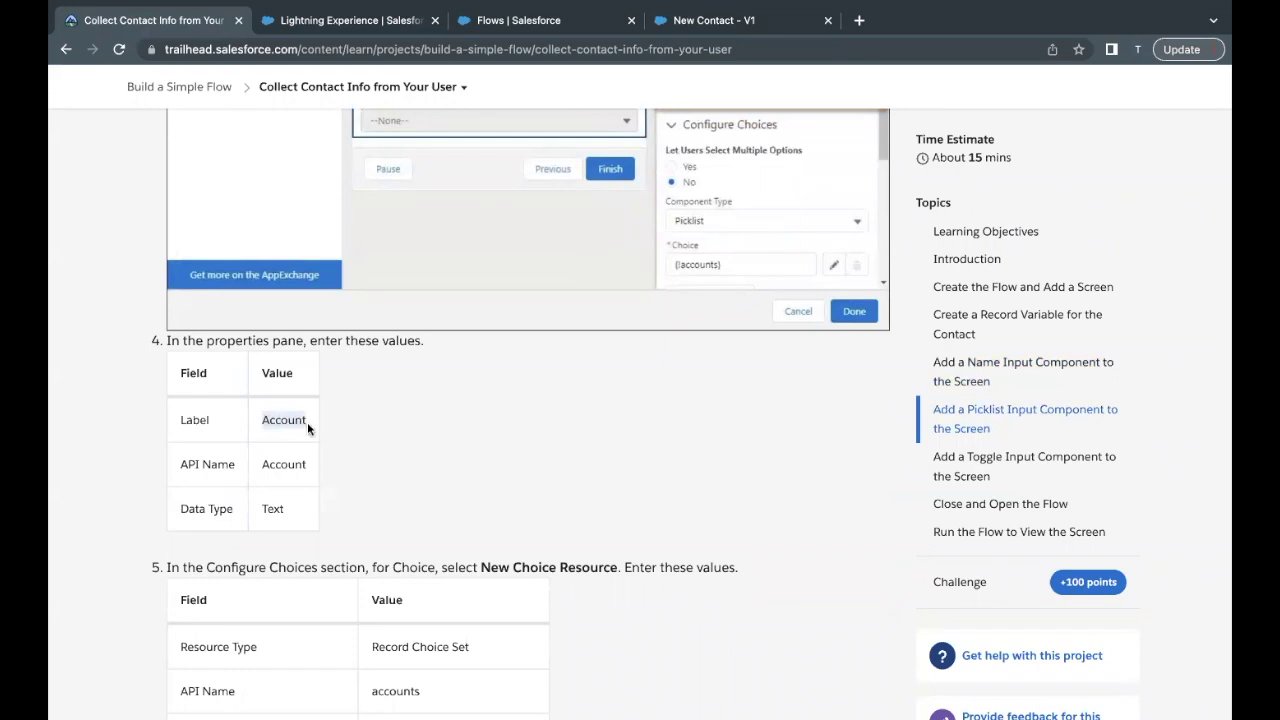
left_click(688, 24)
left_click(988, 272)
type("Account")
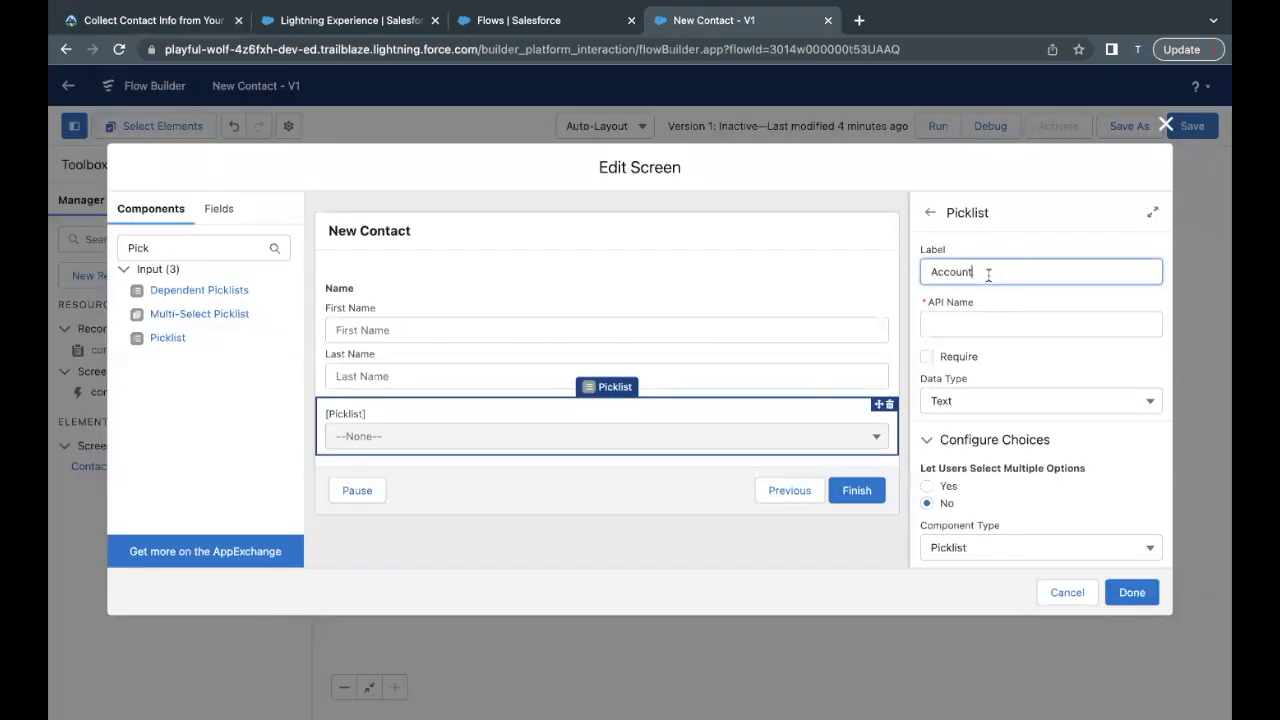
left_click(975, 320)
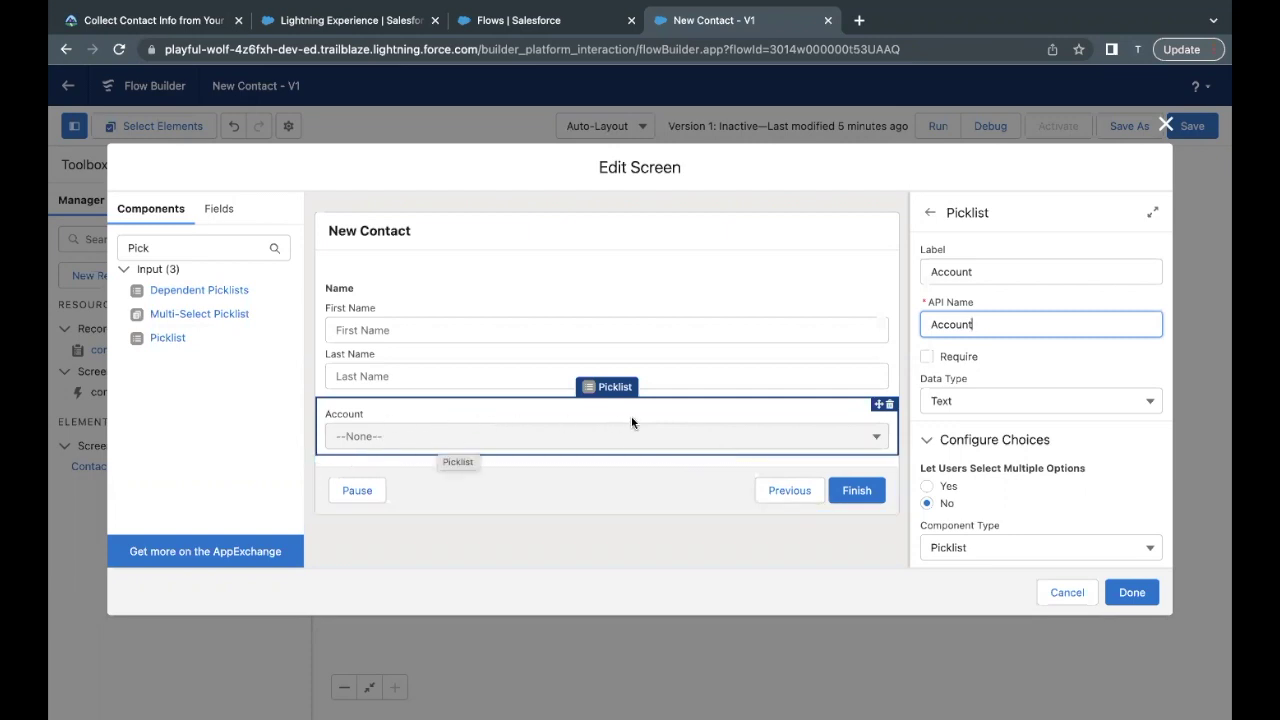
Start a new choice resource for the Account picklist's choice and set its resource type to Record Choice Set.
scroll(1000, 420, "down", 2)
scroll(1001, 420, "down", 1)
left_click(948, 413)
left_click_drag(948, 418, 962, 430)
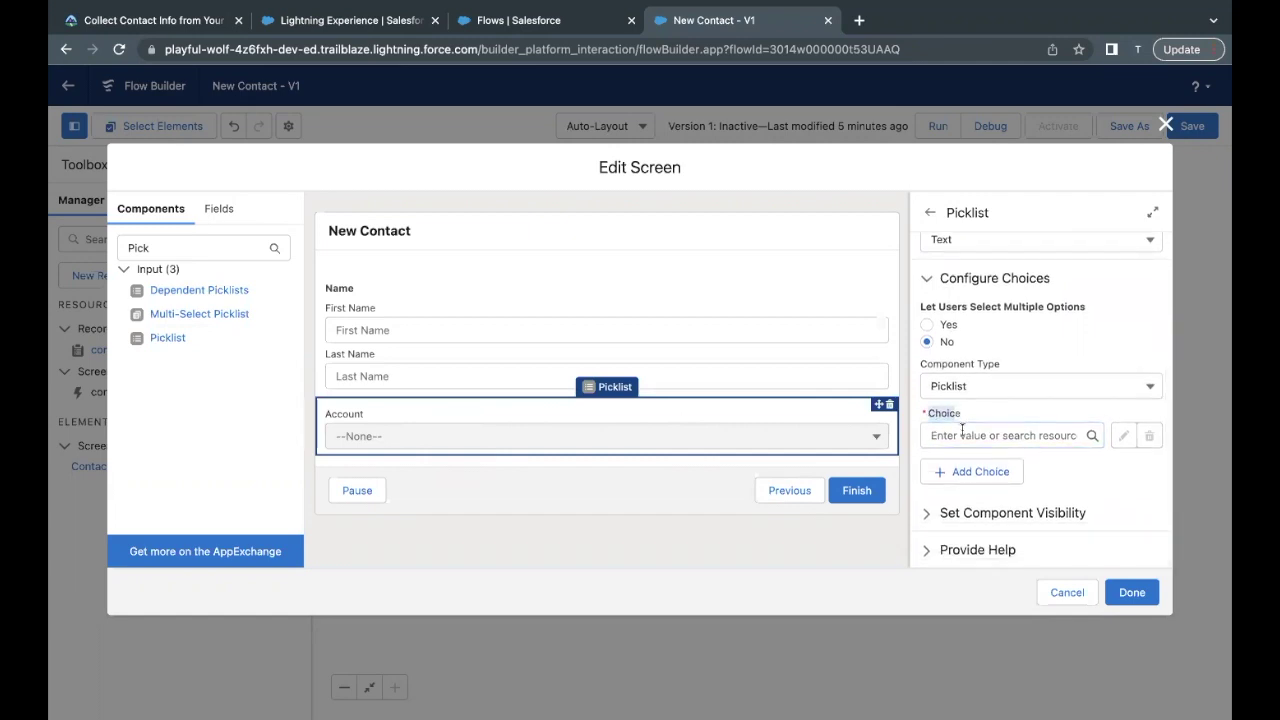
left_click(962, 430)
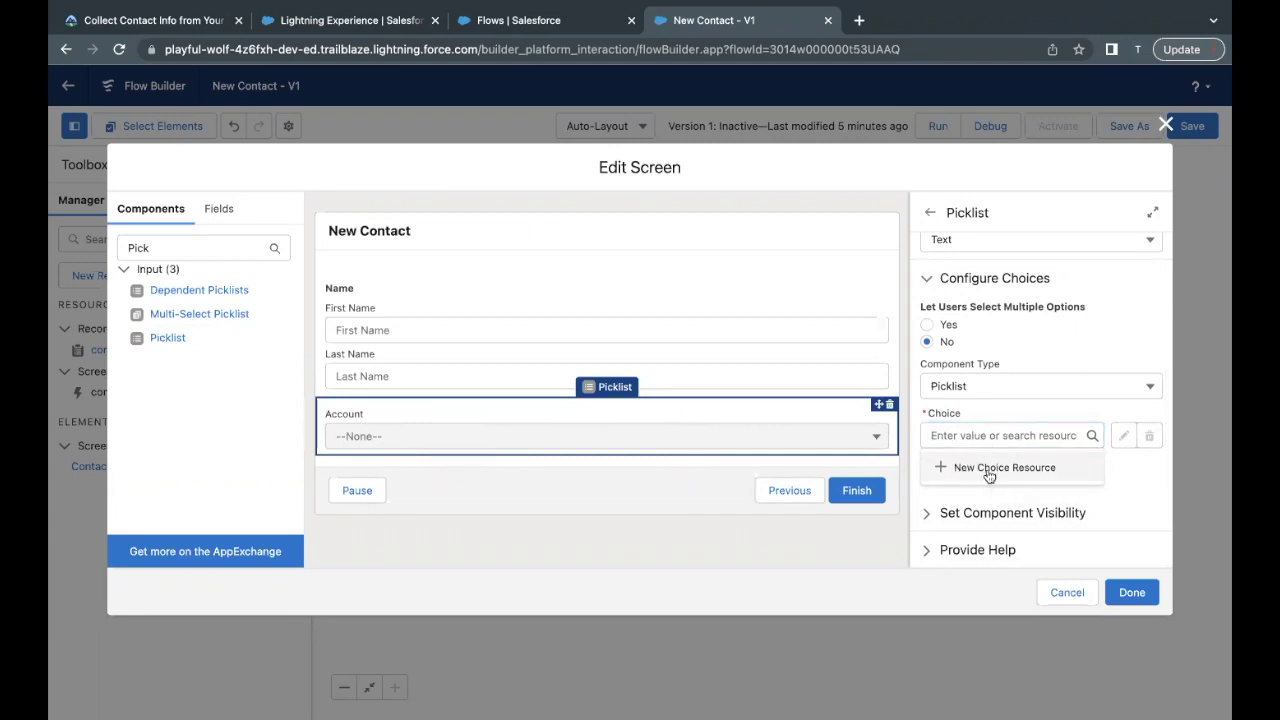
left_click(989, 468)
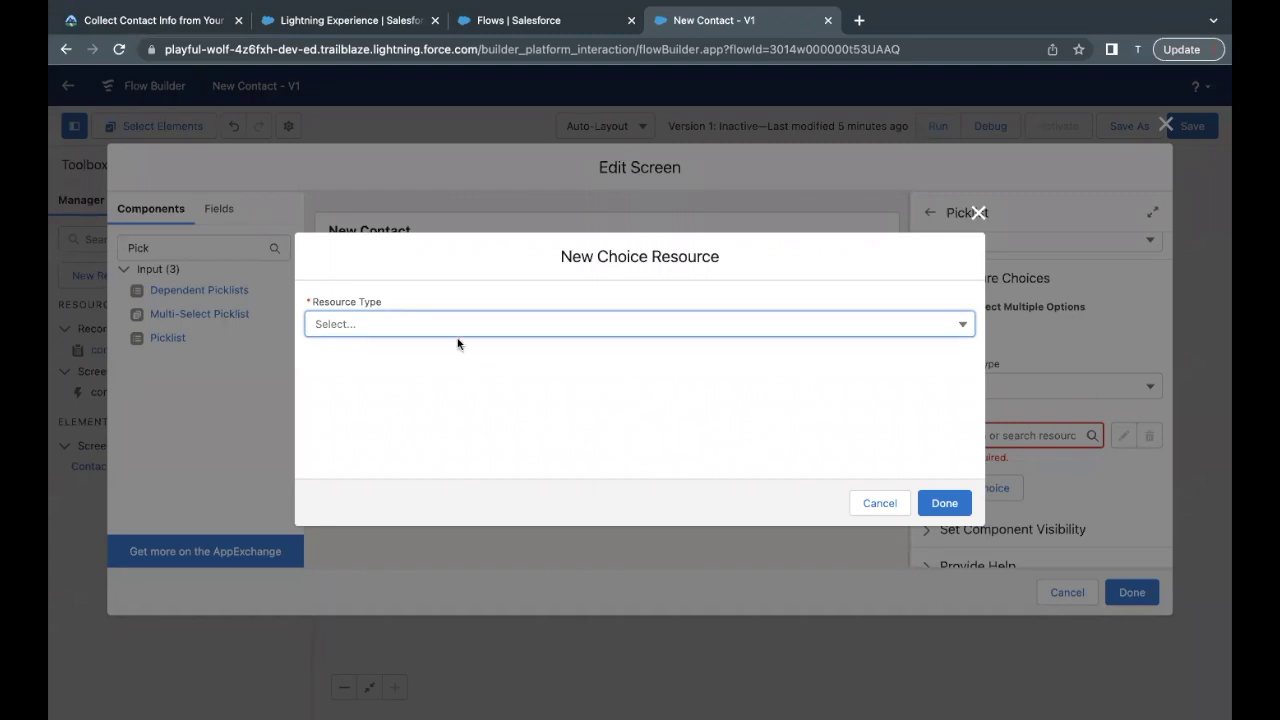
left_click(368, 322)
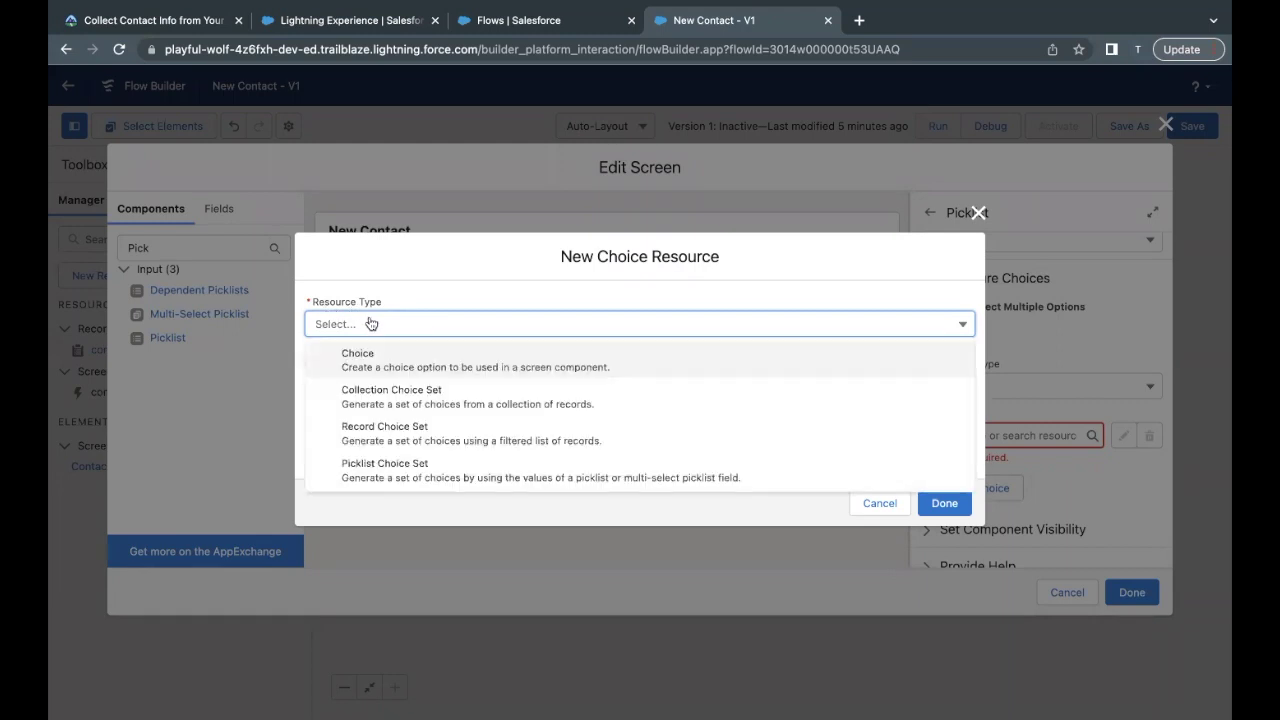
left_click(394, 432)
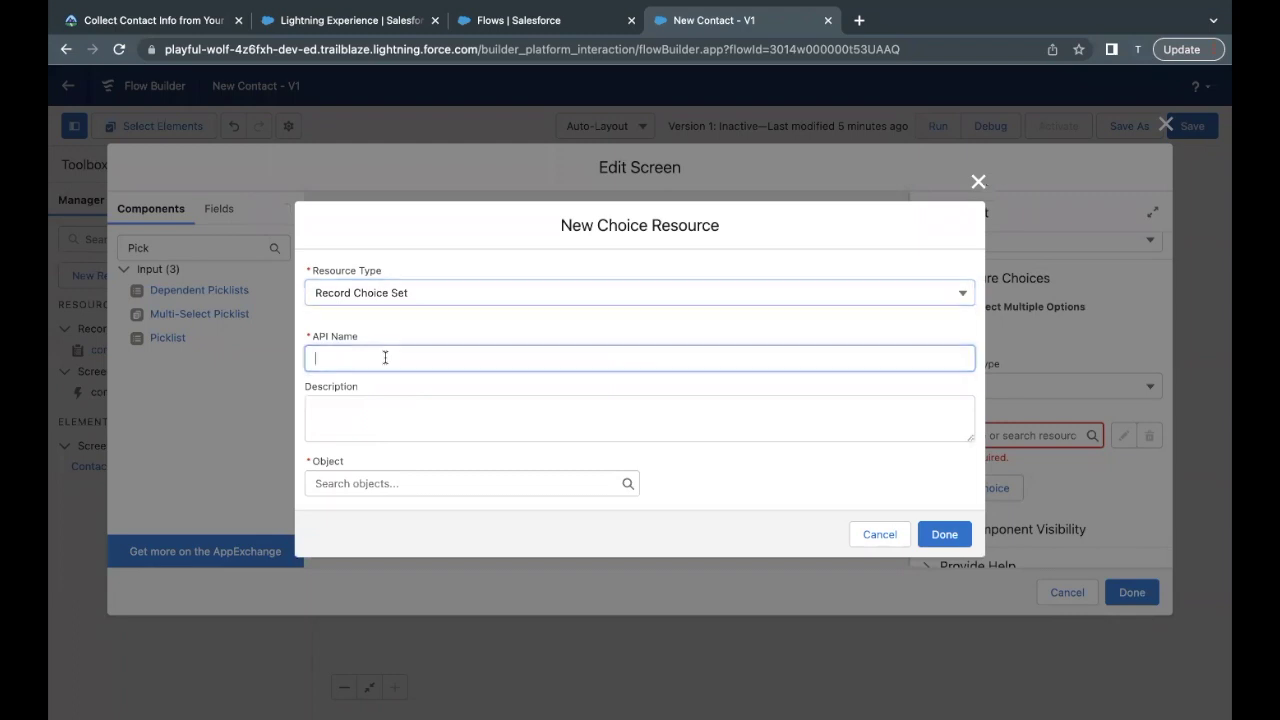
Copy the API name accounts from the Trailhead table and enter it as the new choice resource's API name.
left_click(158, 20)
scroll(343, 388, "down", 3)
double_click(395, 384)
key("ctrl+c")
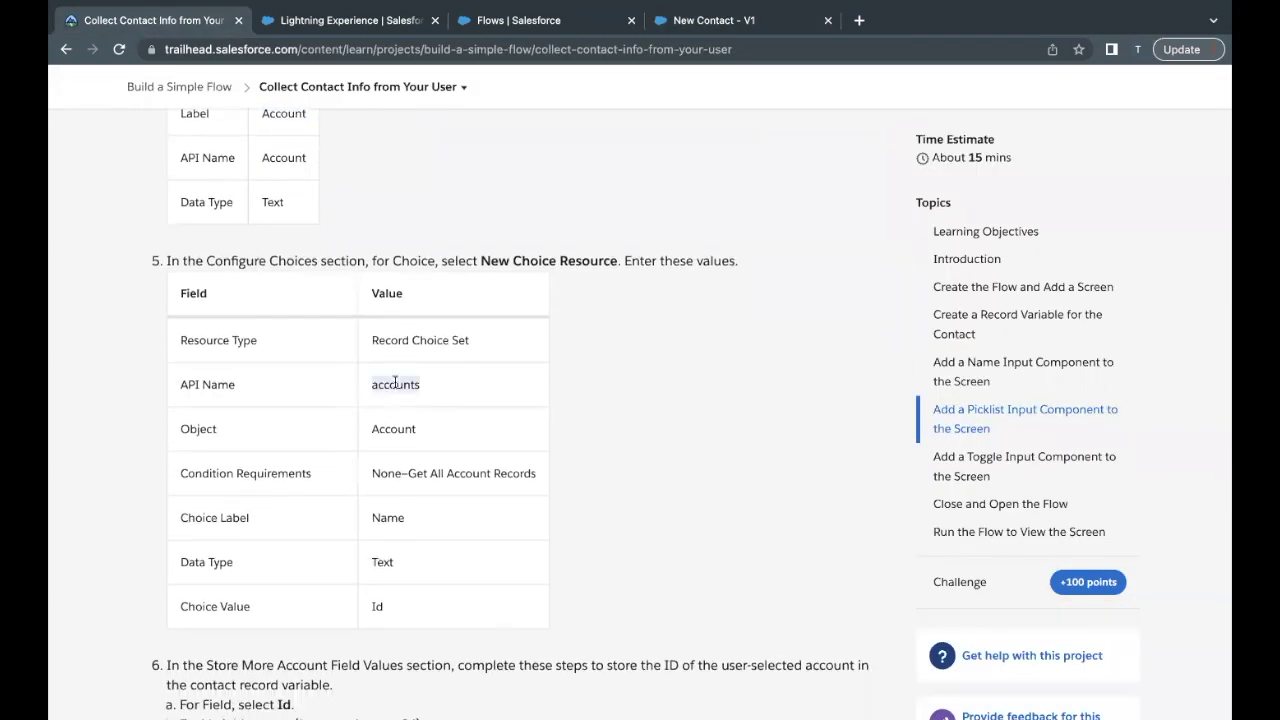
left_click(714, 20)
key("ctrl+v")
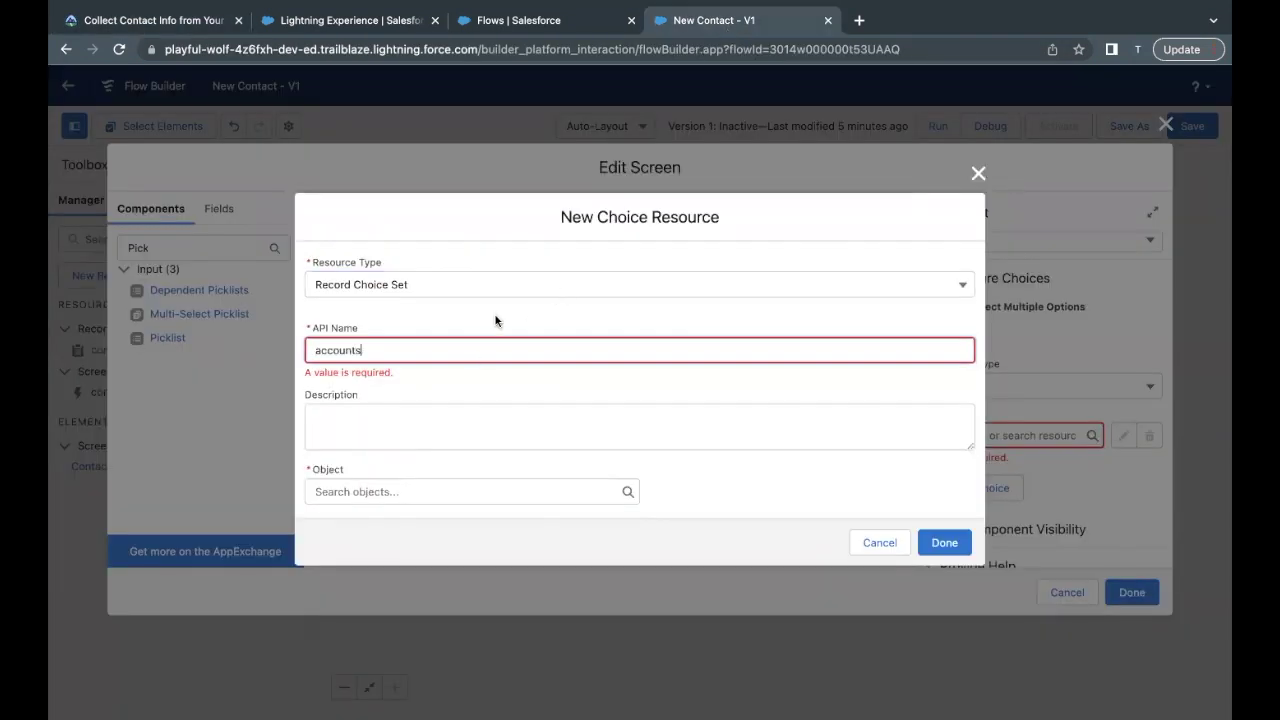
Set the choice resource's object to Account and its condition requirements to None—Get All Account Records.
left_click(363, 492)
type("Accoun")
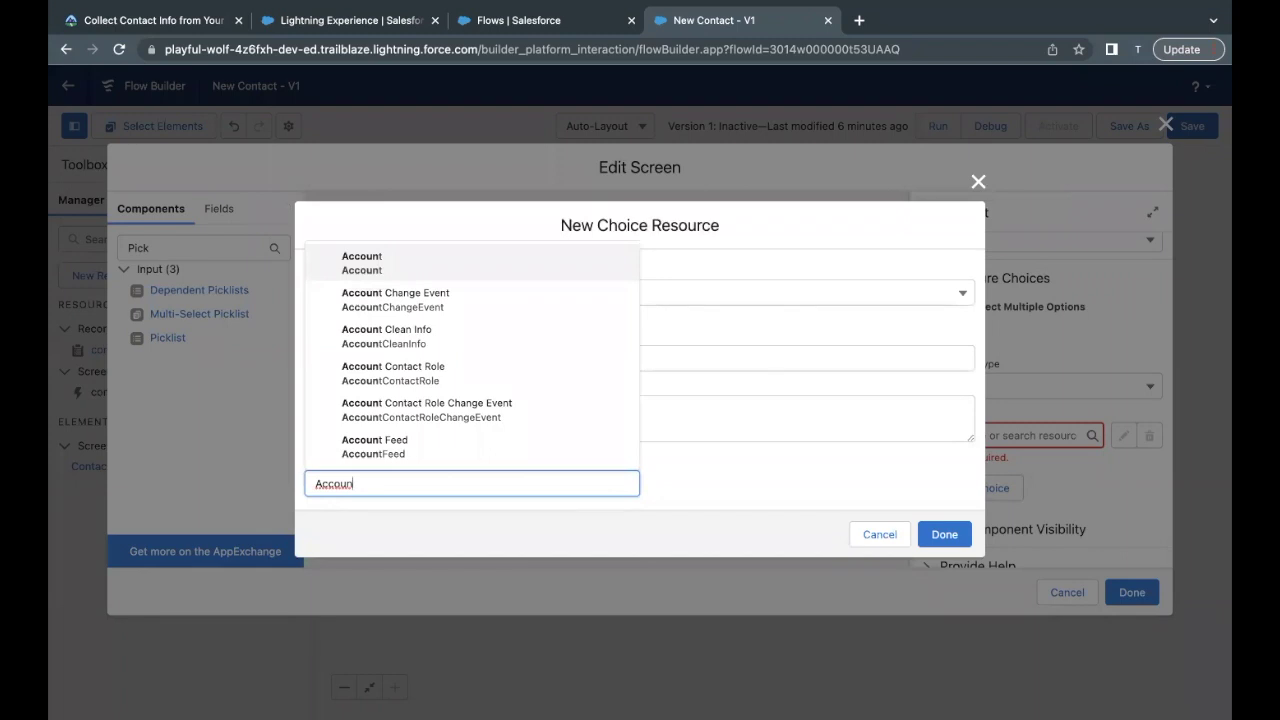
left_click(451, 264)
scroll(510, 481, "down", 3)
left_click(466, 345)
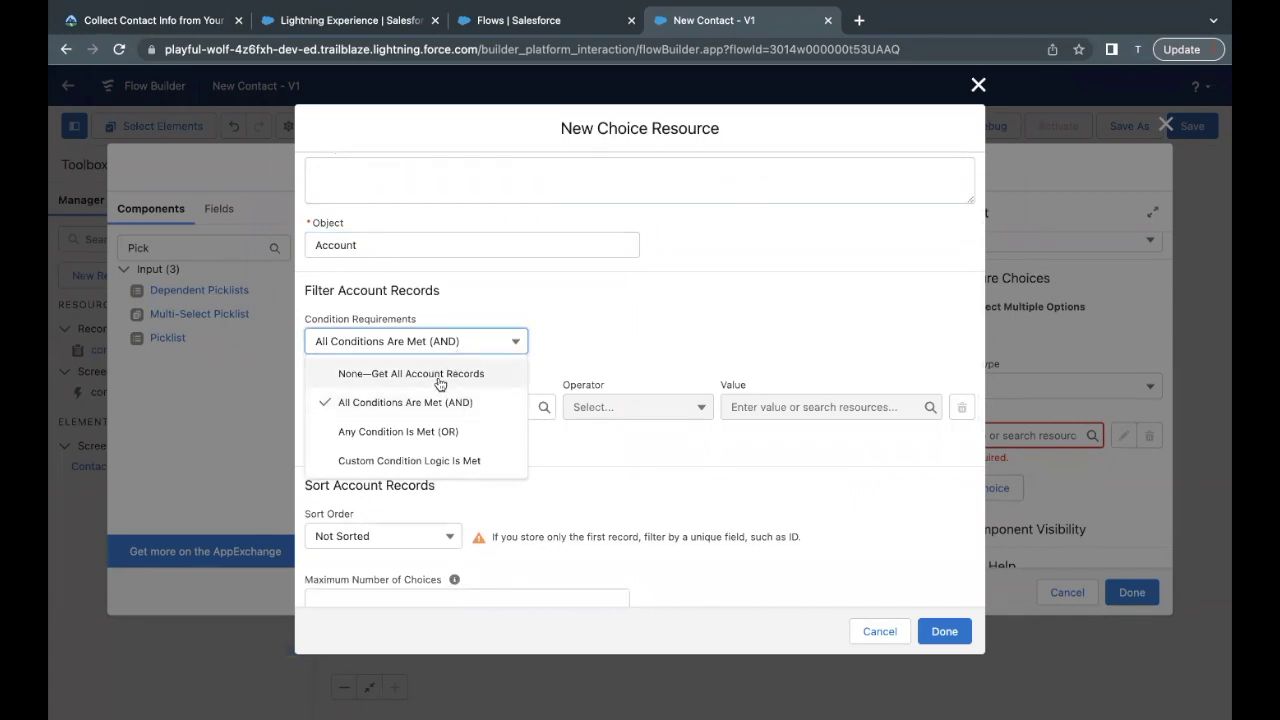
left_click(440, 377)
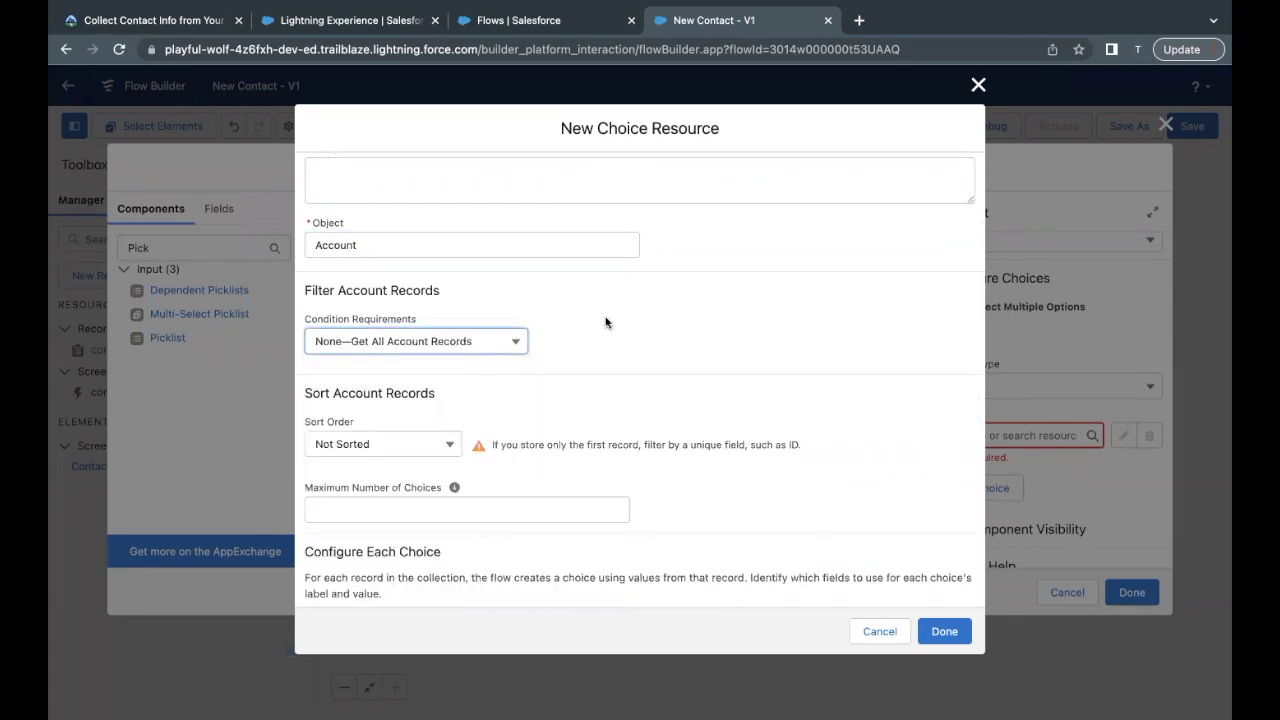
Configure each choice to use the account's Name field as the choice label and Id as the choice value.
scroll(605, 322, "down", 5)
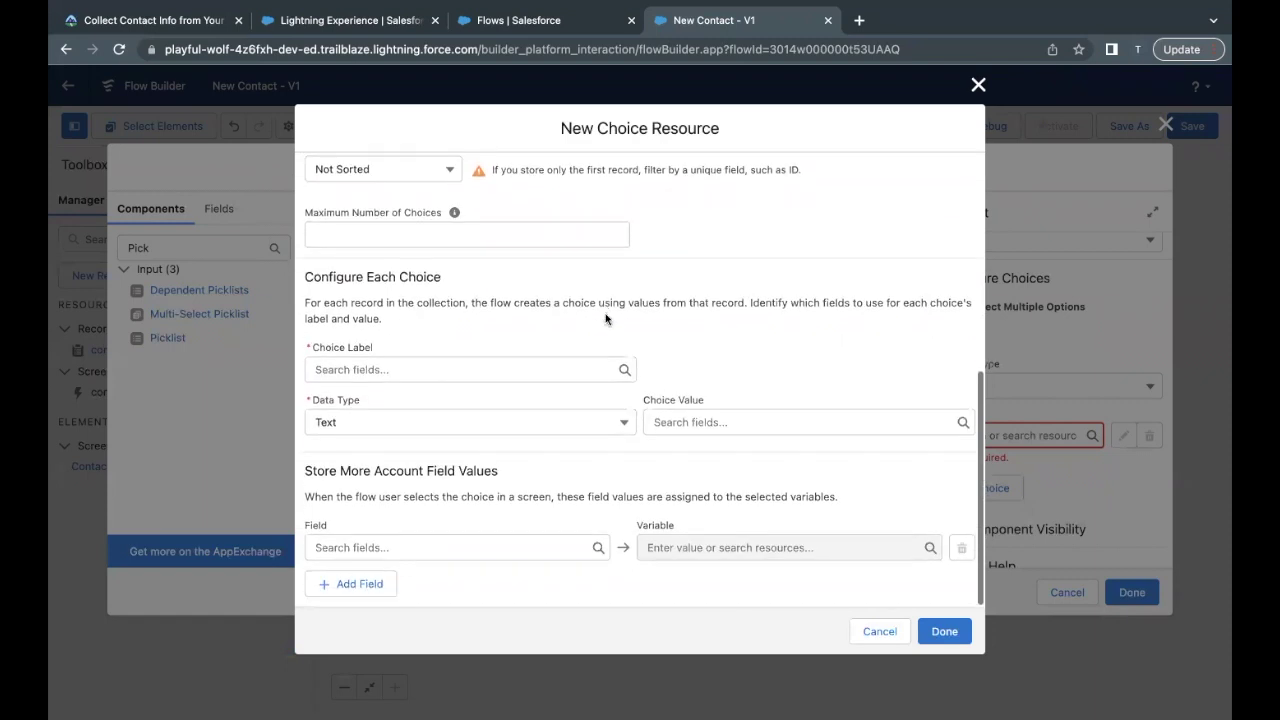
left_click(455, 369)
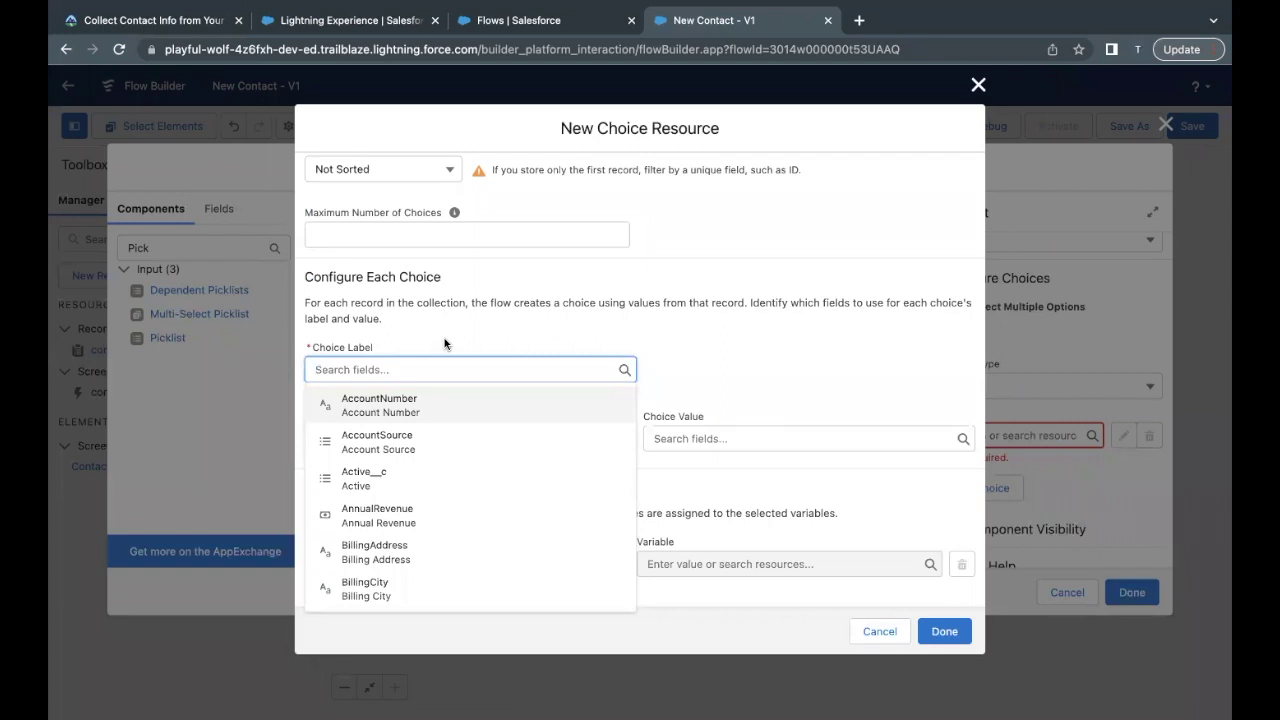
type("Name")
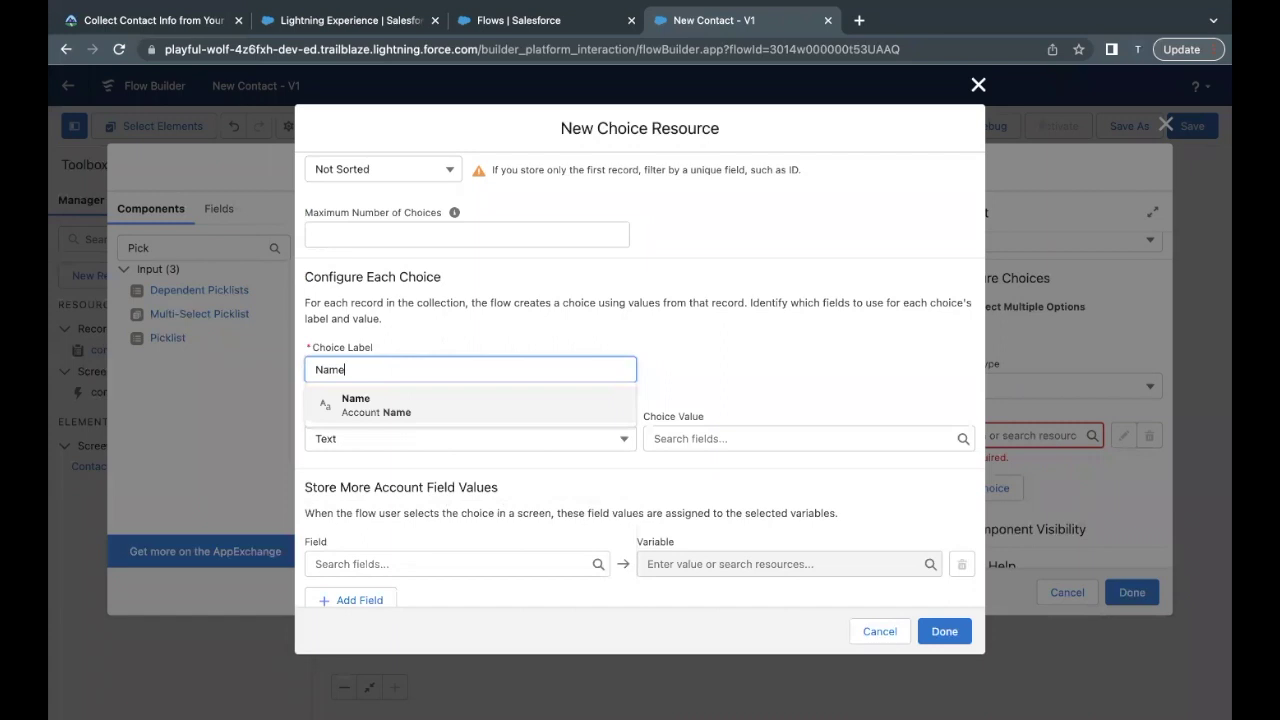
left_click(410, 405)
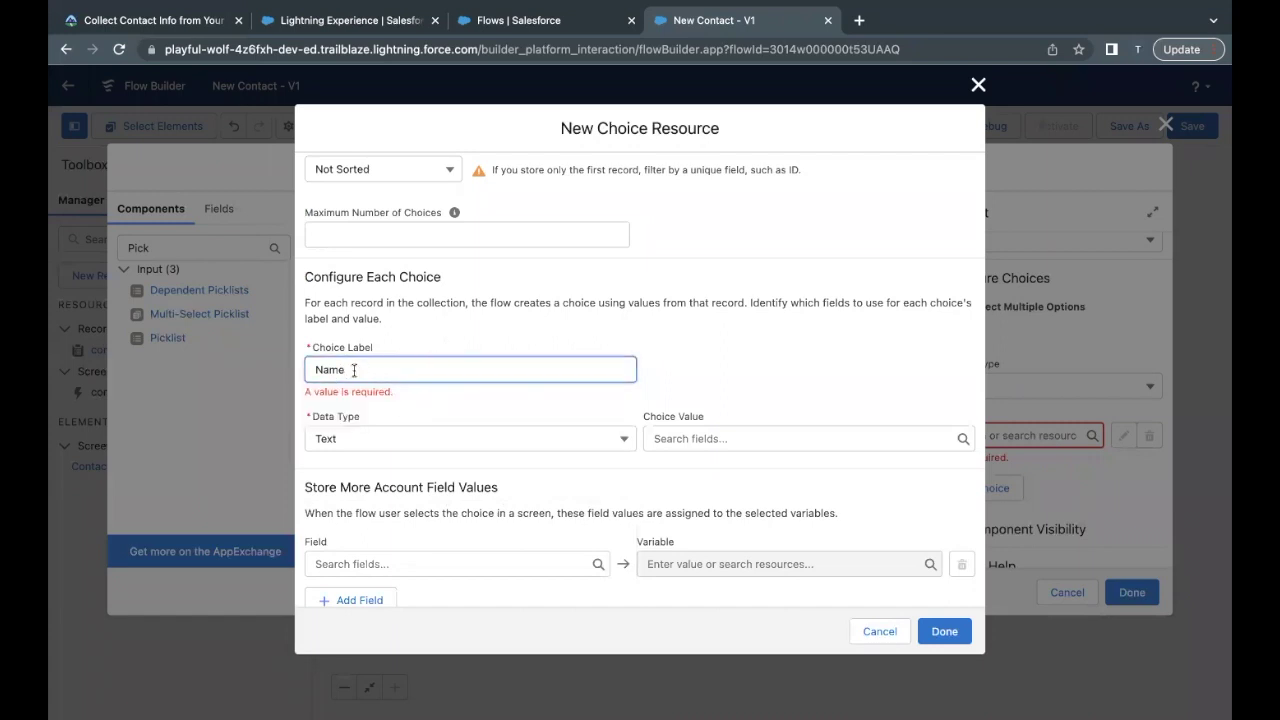
left_click(485, 337)
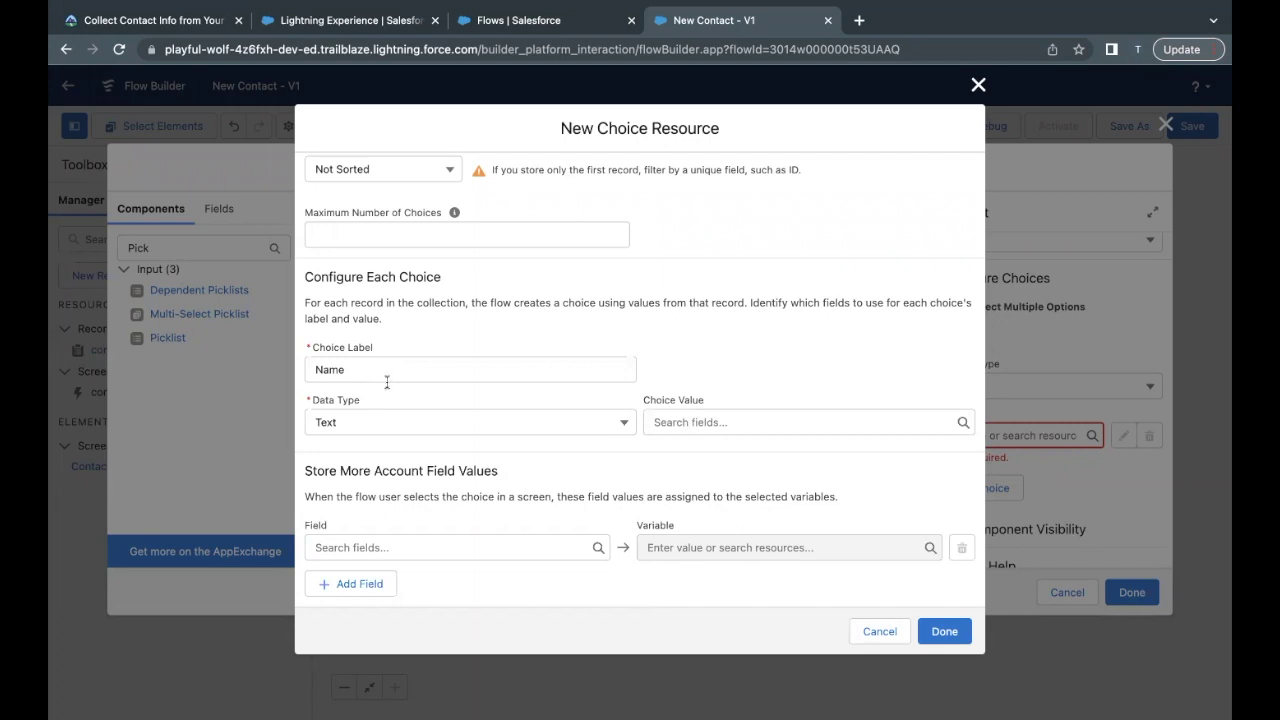
left_click(724, 422)
type("Id")
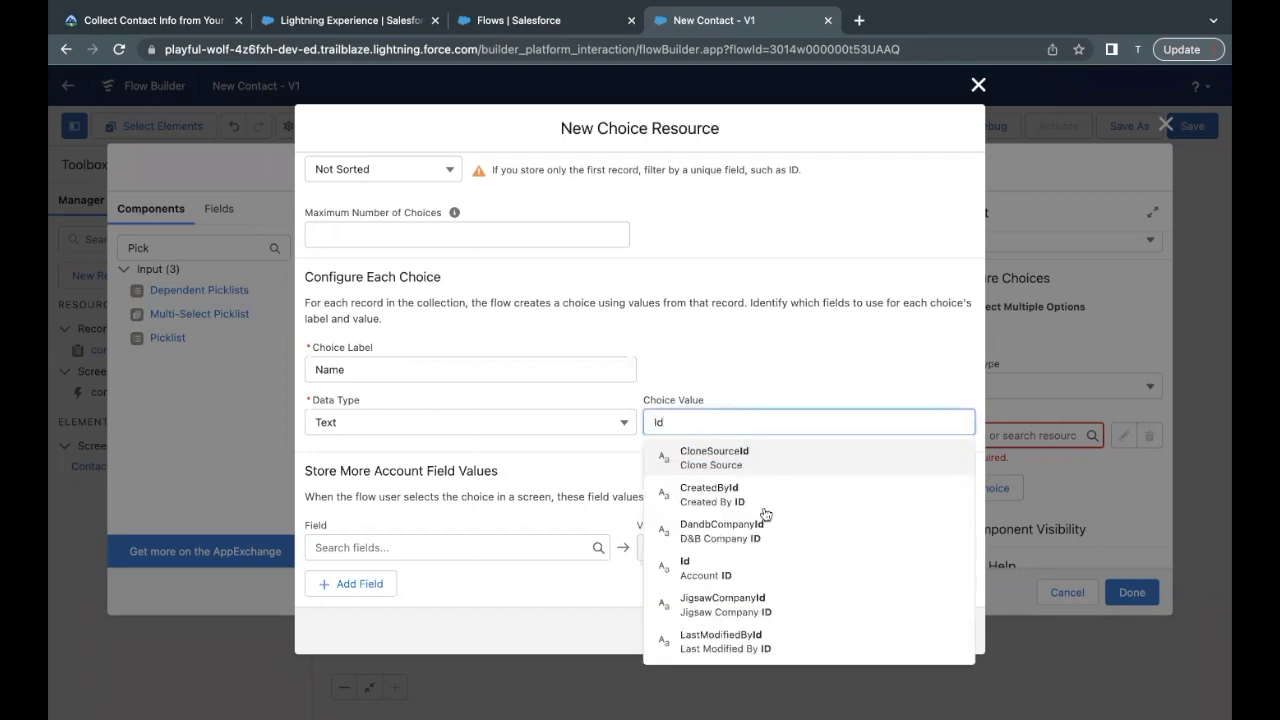
left_click(745, 565)
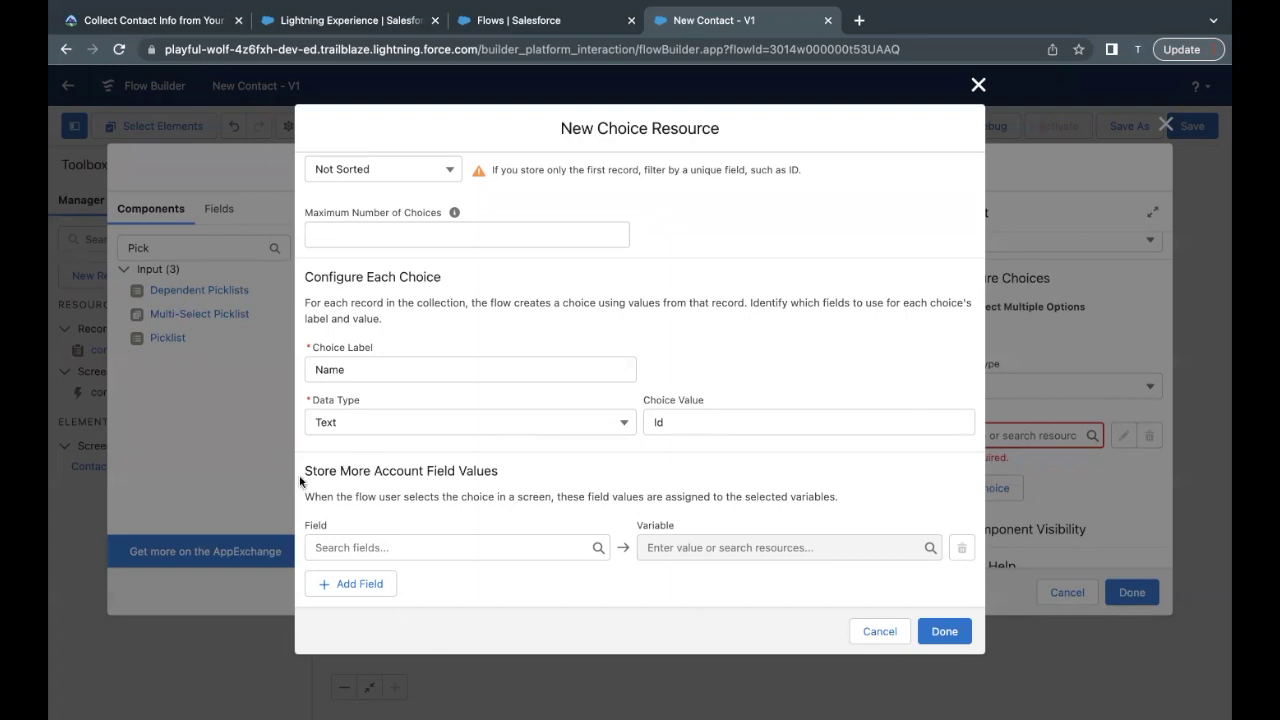
In the choice resource's Store More Account Field Values section, set the field to store to Id.
left_click_drag(305, 471, 462, 472)
left_click(462, 472)
left_click(449, 543)
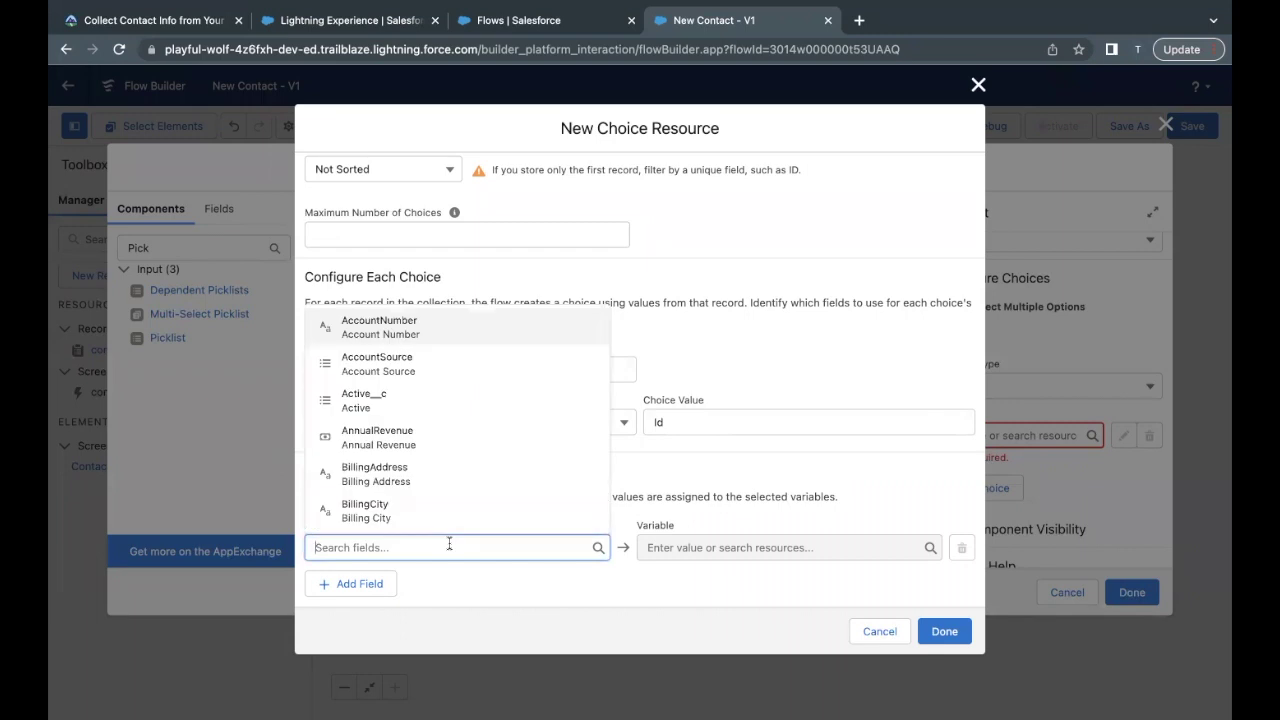
type("Id")
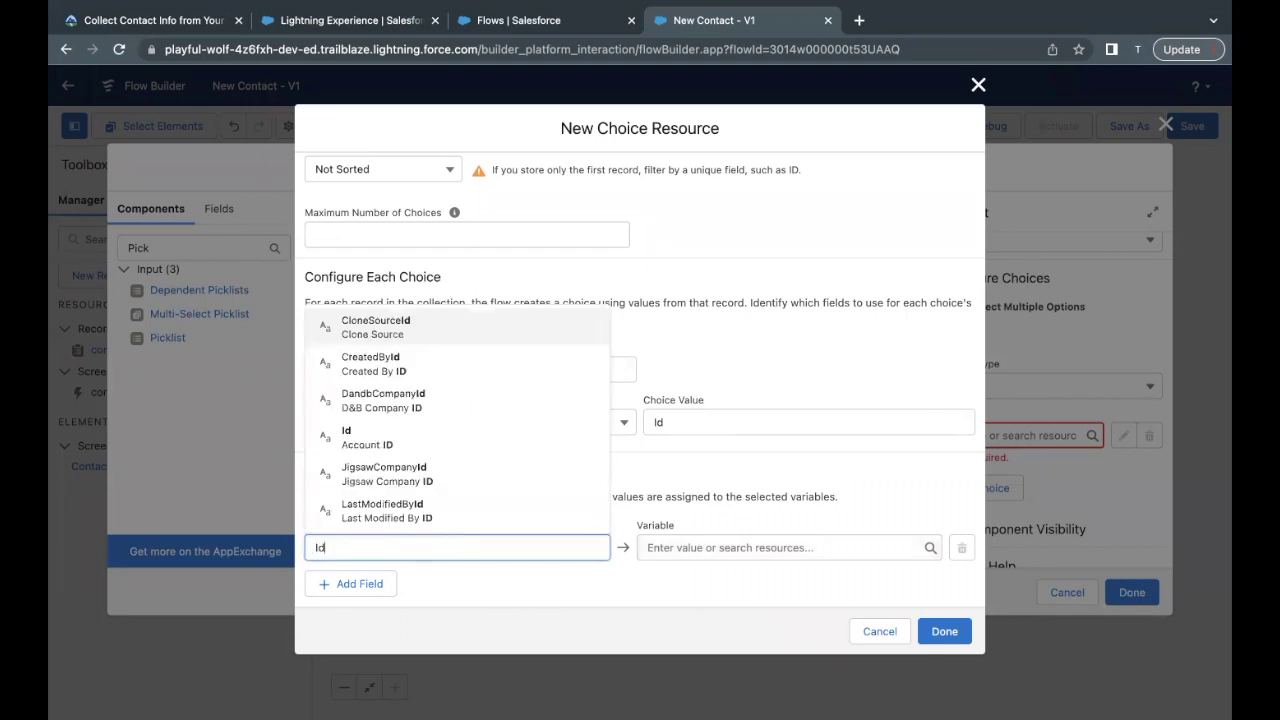
left_click(430, 438)
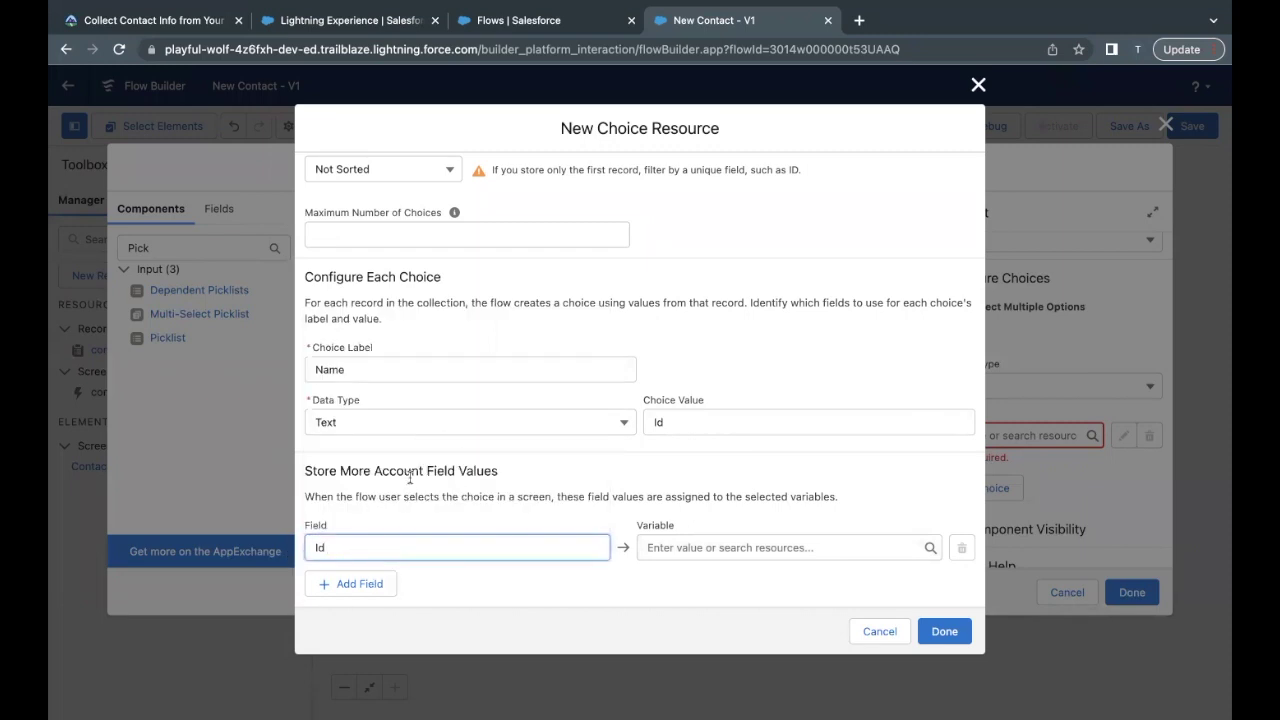
scroll(409, 478, "up", 1)
scroll(430, 330, "up", 3)
scroll(349, 240, "up", 1)
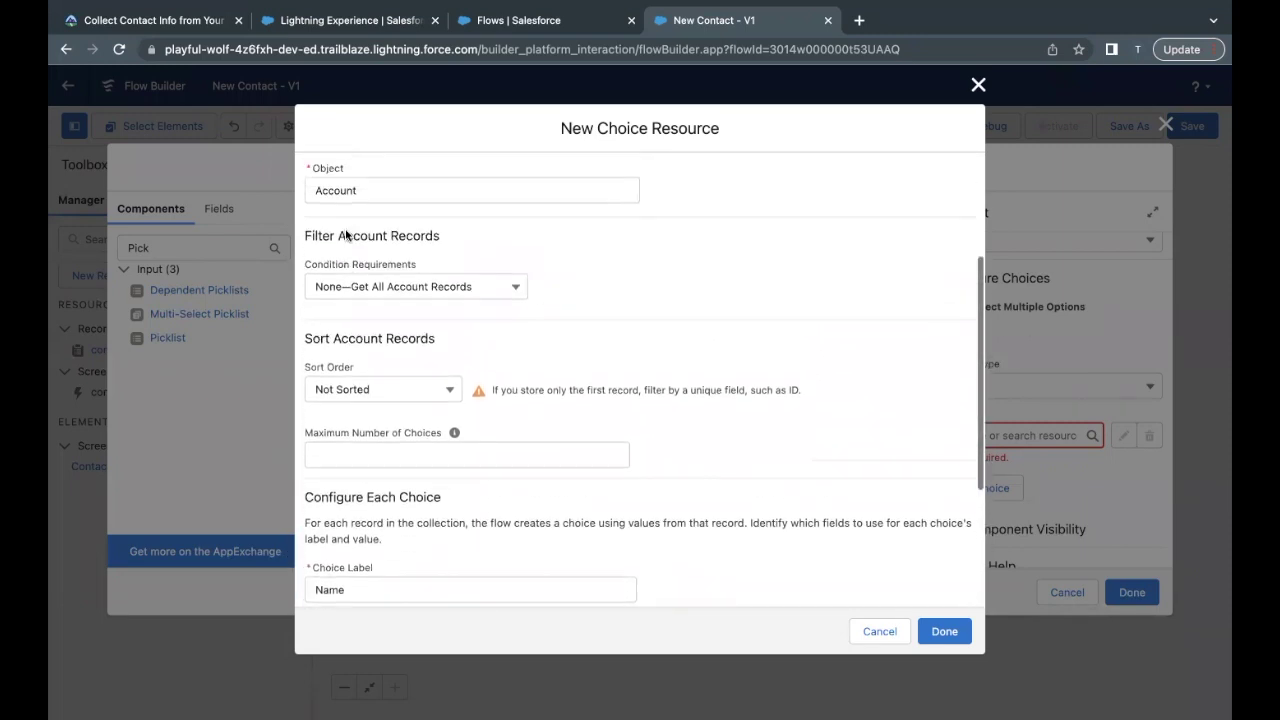
scroll(305, 280, "down", 4)
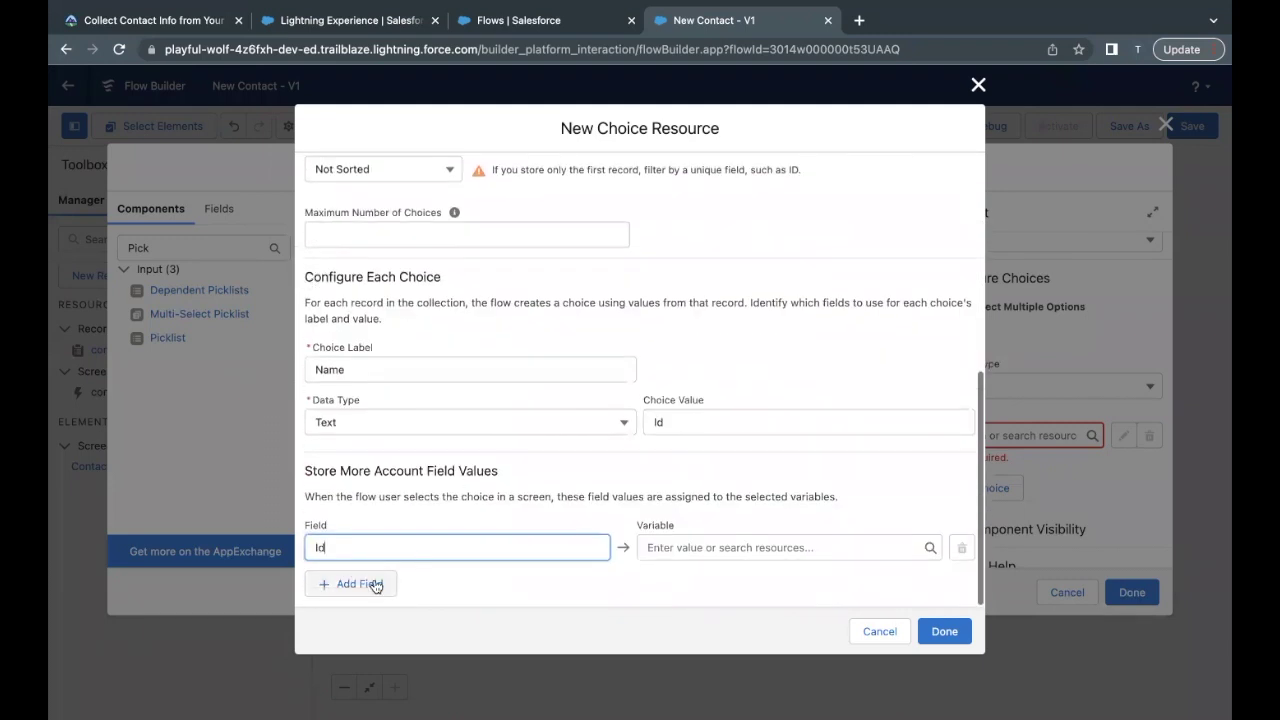
left_click(316, 547)
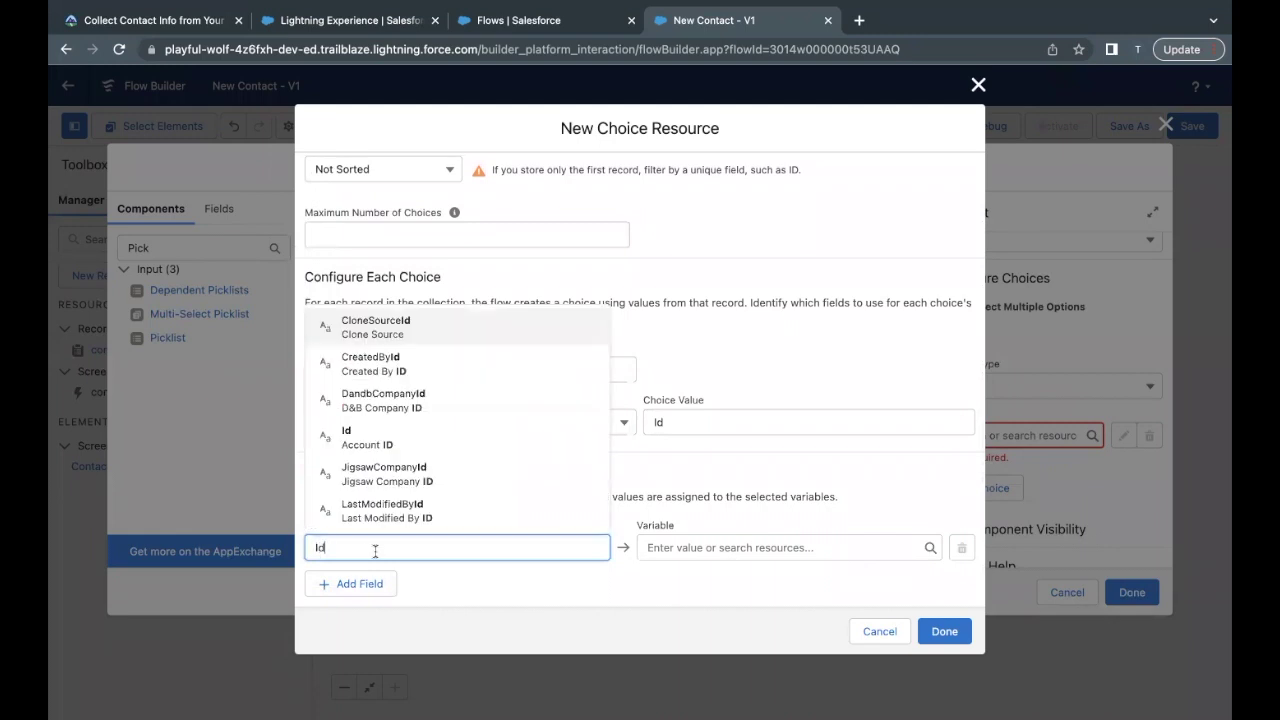
Store the selected account's Id in the contact record variable's AccountId field.
left_click(700, 547)
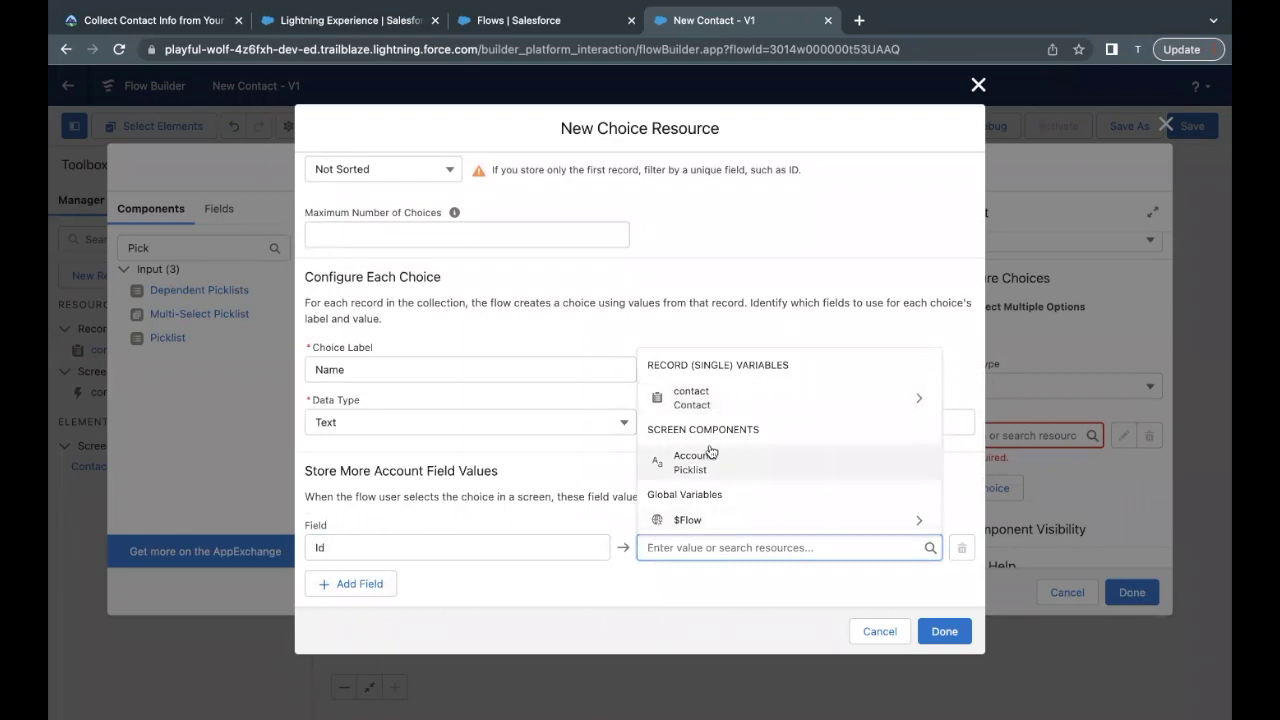
left_click(732, 401)
type("Ac")
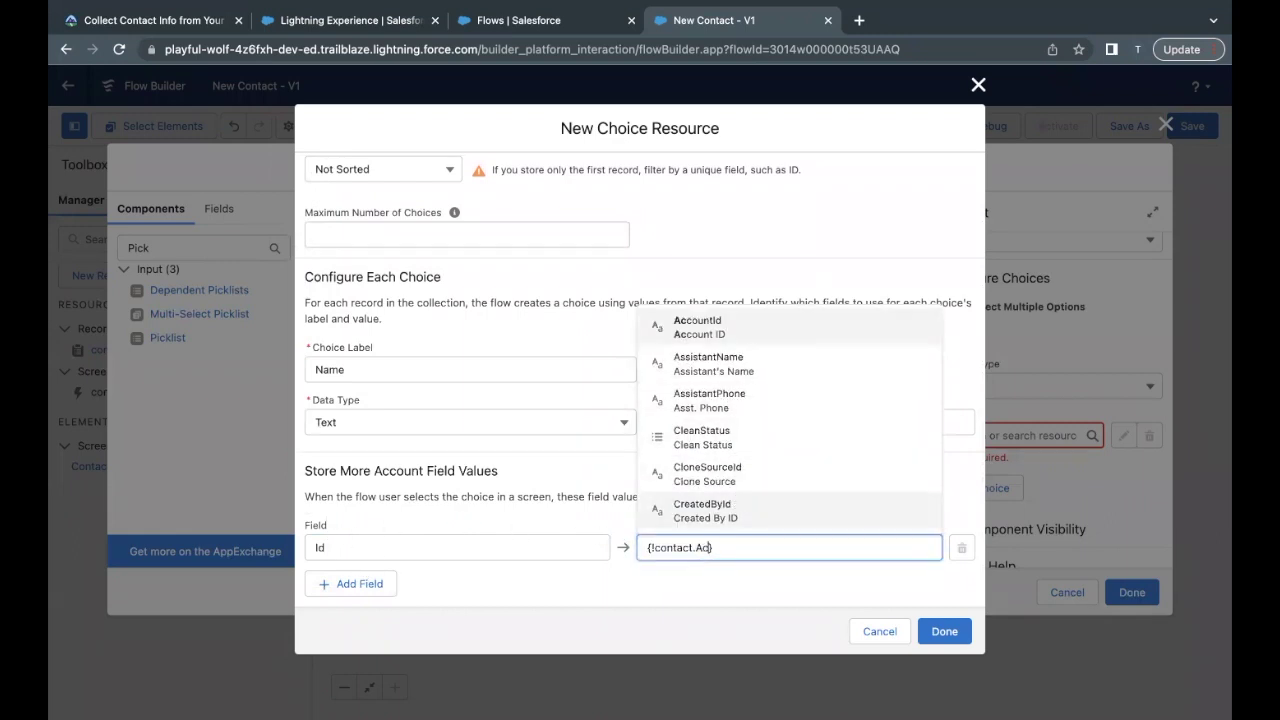
left_click(780, 325)
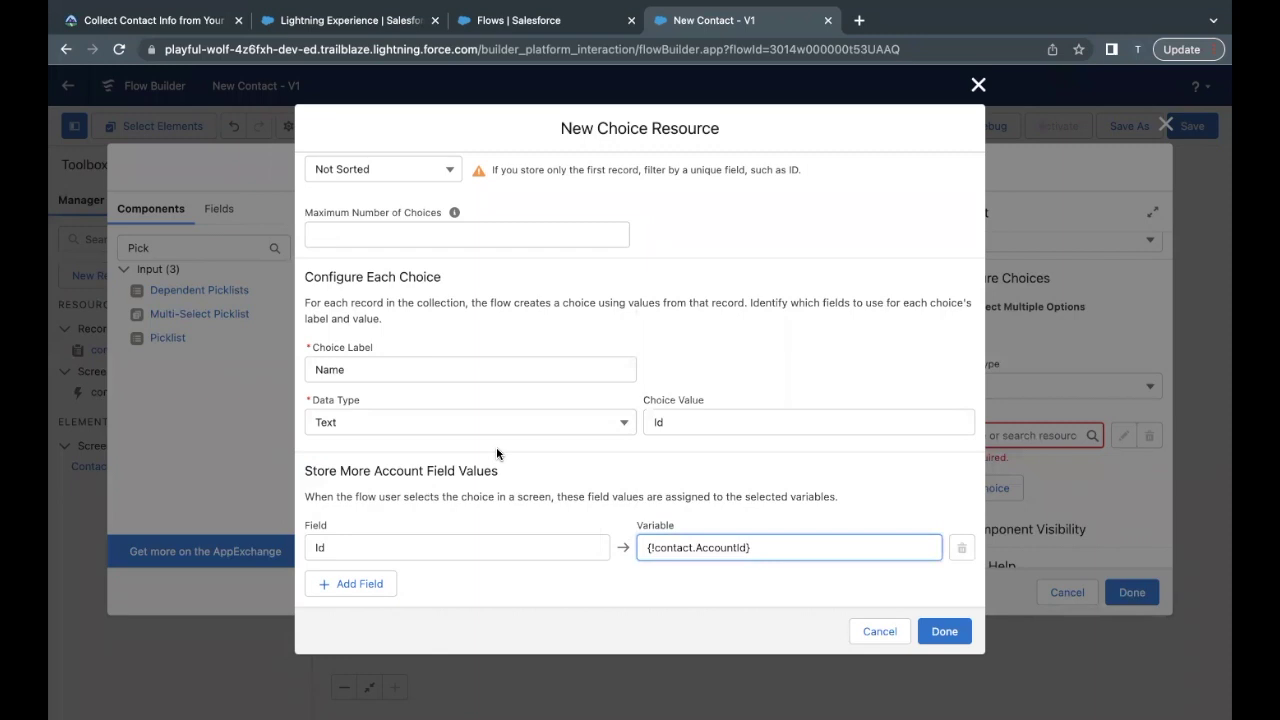
left_click(628, 493)
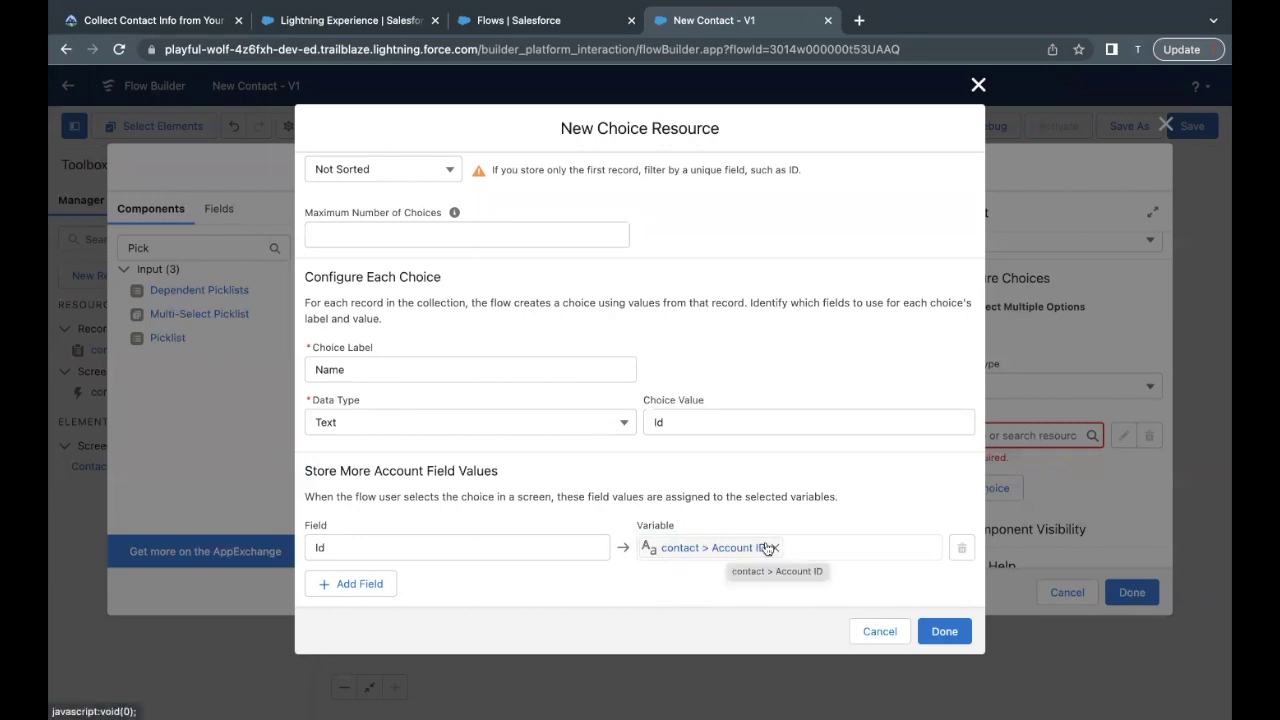
Confirm the accounts choice resource and the screen edits, then save the flow.
left_click(948, 630)
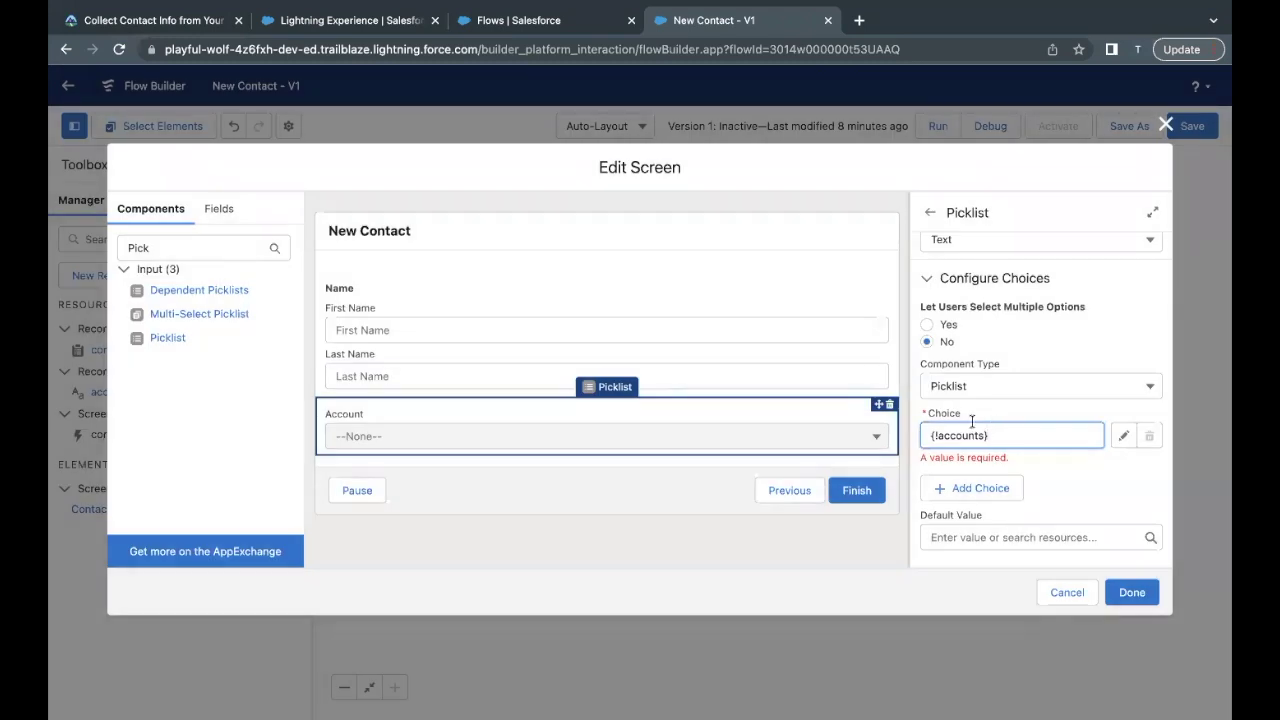
left_click(1132, 592)
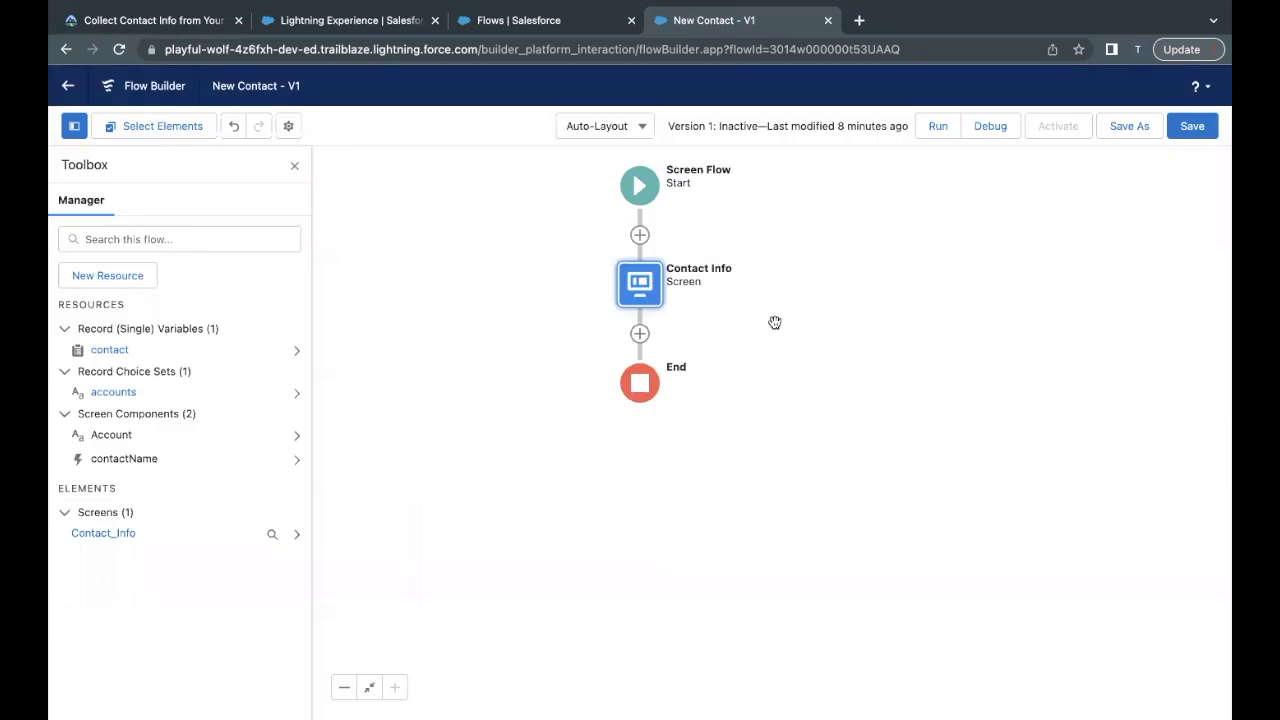
left_click(1192, 126)
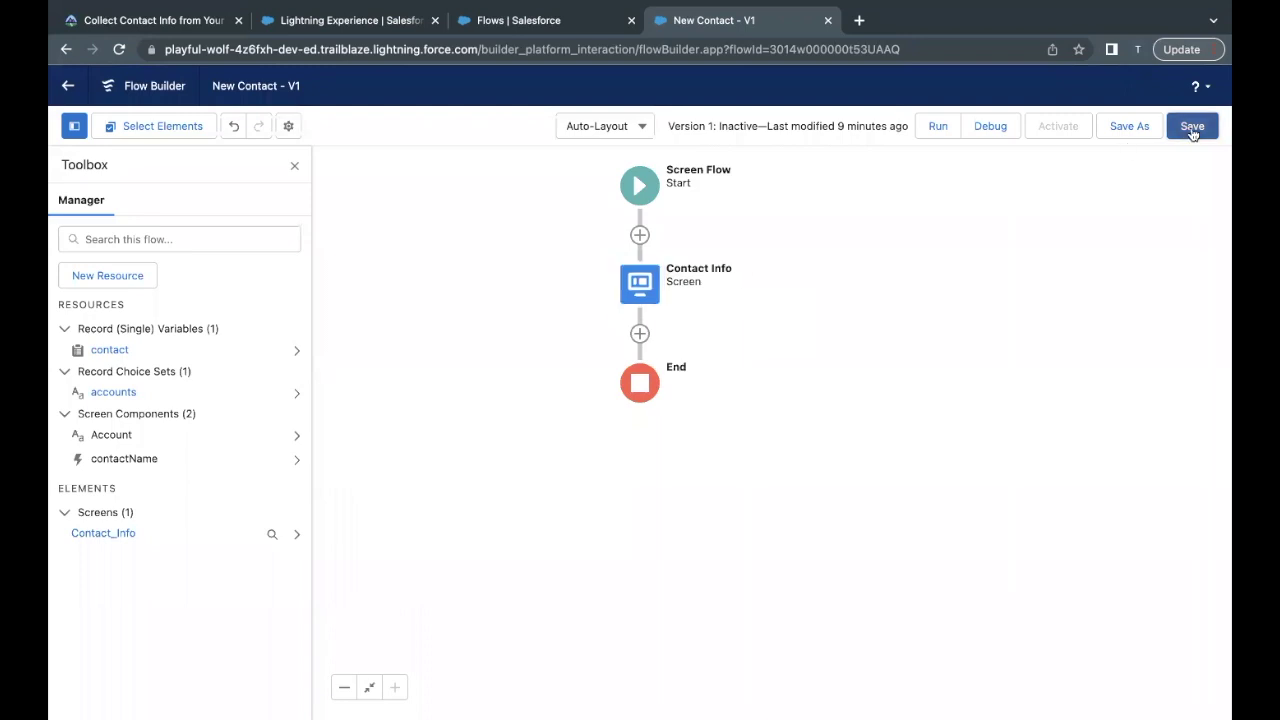
Read Trailhead's instructions for adding the toggle input component and copy its API name update_toggle.
left_click(128, 21)
scroll(422, 449, "down", 2)
scroll(422, 449, "down", 3)
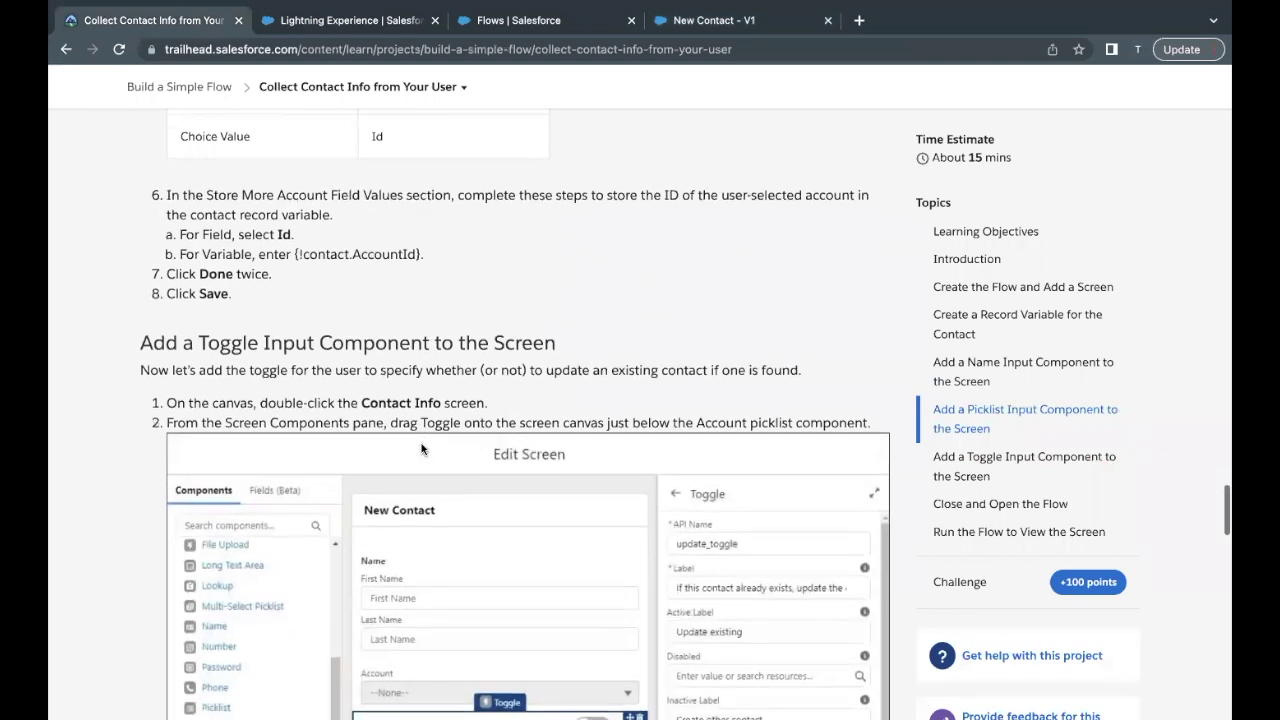
scroll(224, 399, "down", 1)
left_click_drag(198, 248, 290, 251)
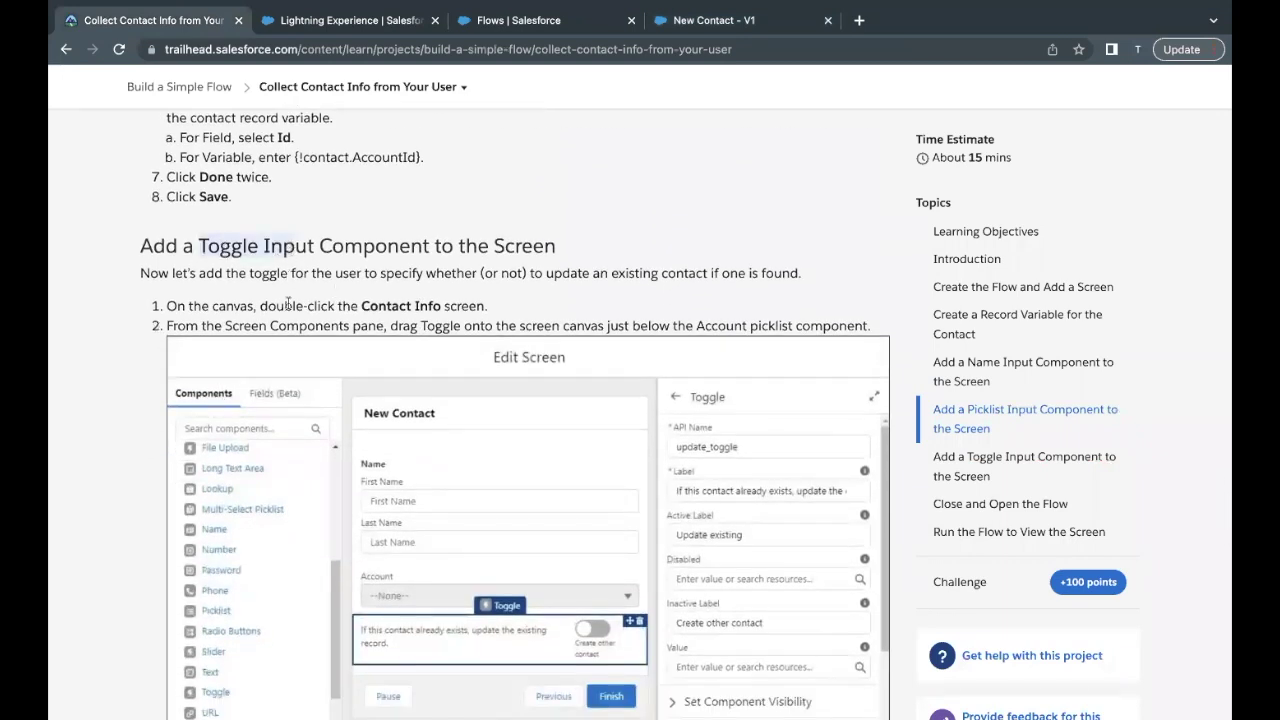
scroll(295, 322, "down", 1)
scroll(295, 322, "down", 1)
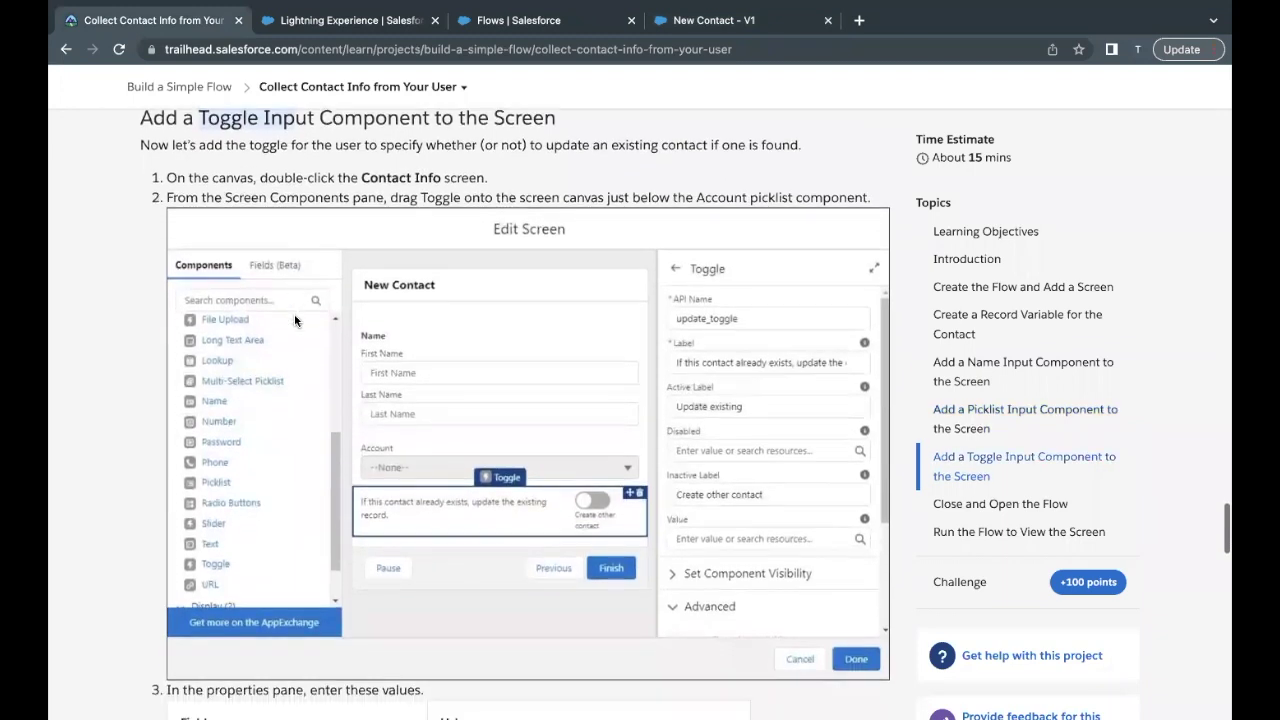
scroll(293, 357, "down", 2)
scroll(293, 357, "down", 3)
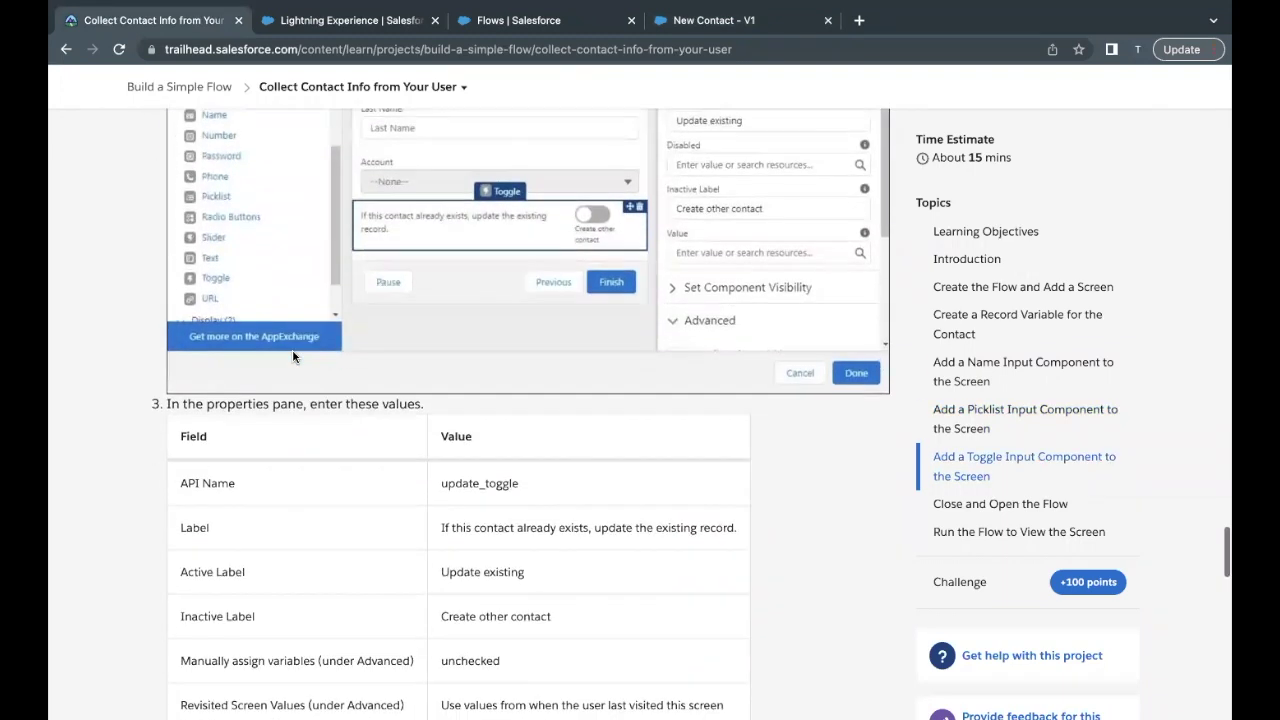
double_click(475, 430)
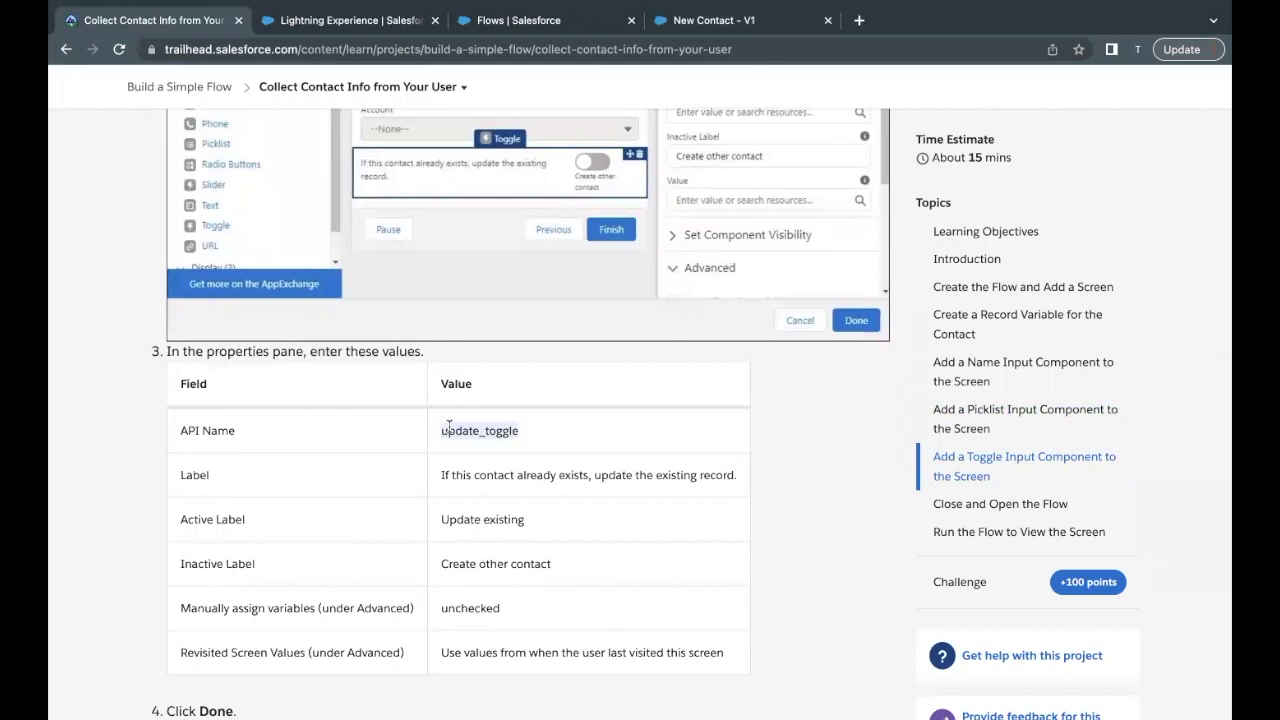
Open the Contact Info screen in Flow Builder for editing and add a Toggle component just below the Account picklist.
left_click(765, 21)
left_click(640, 284)
left_click(640, 460)
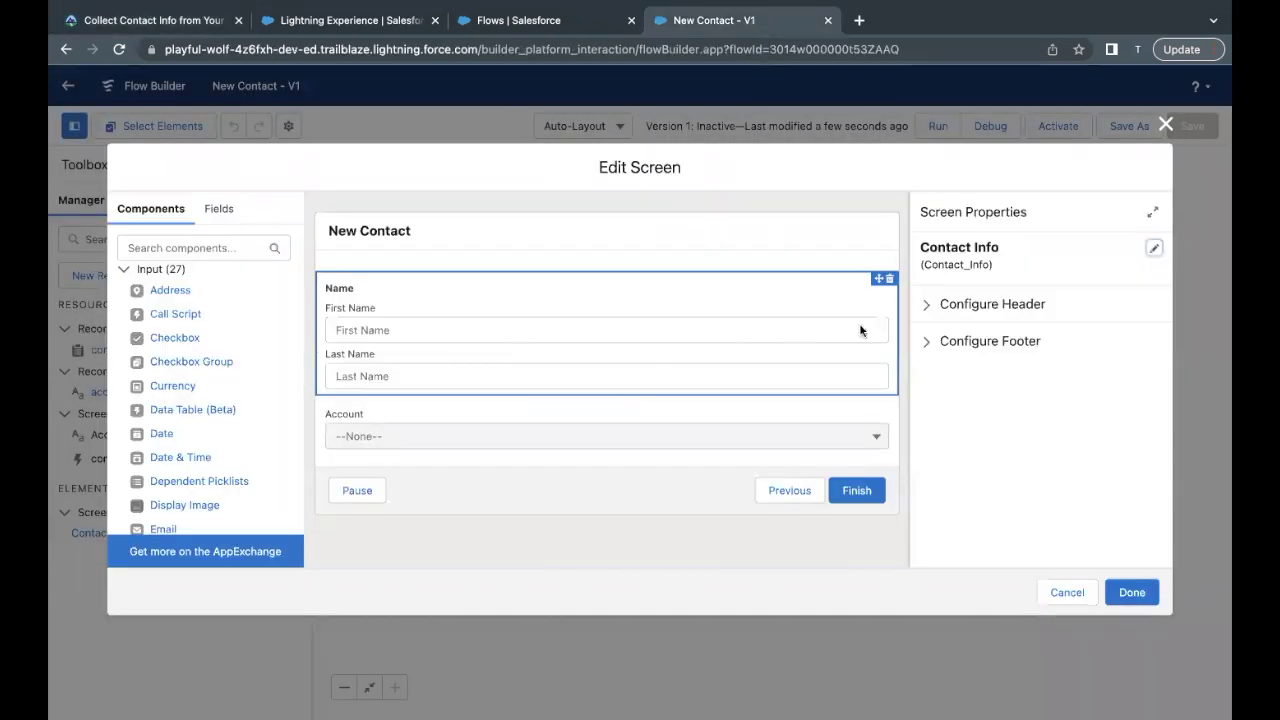
left_click(188, 248)
type("togg")
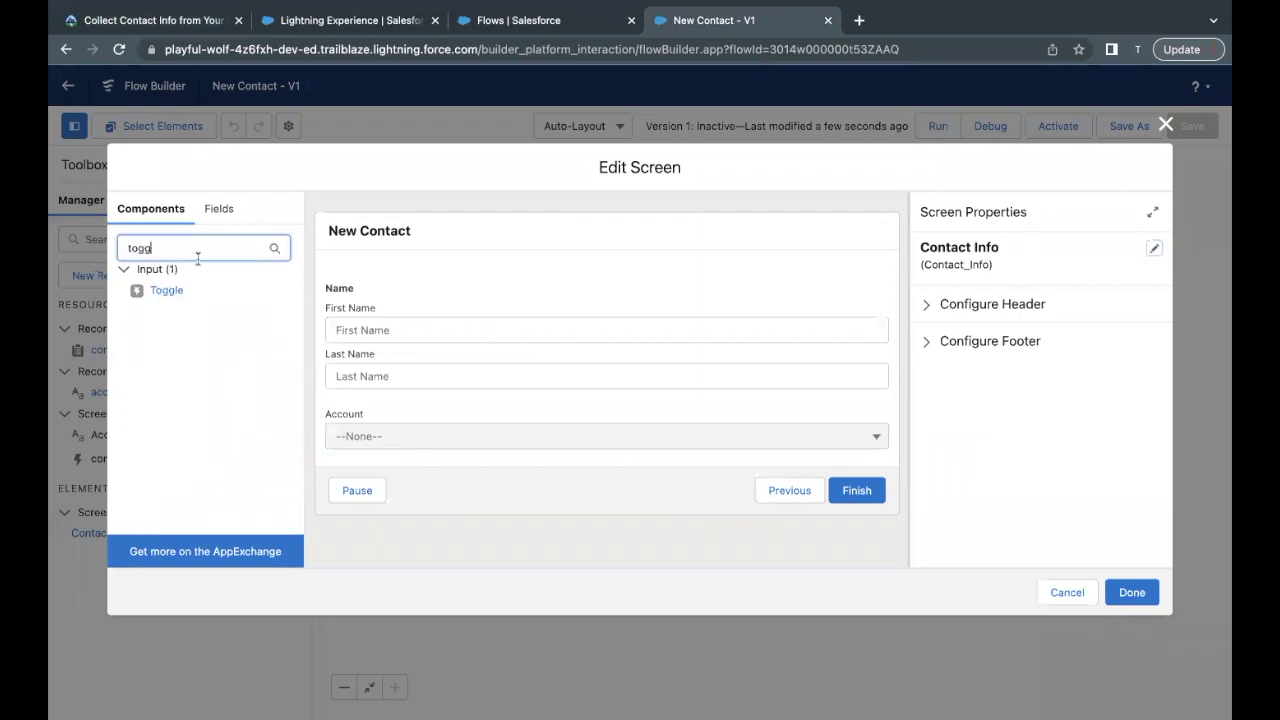
left_click_drag(166, 290, 378, 448)
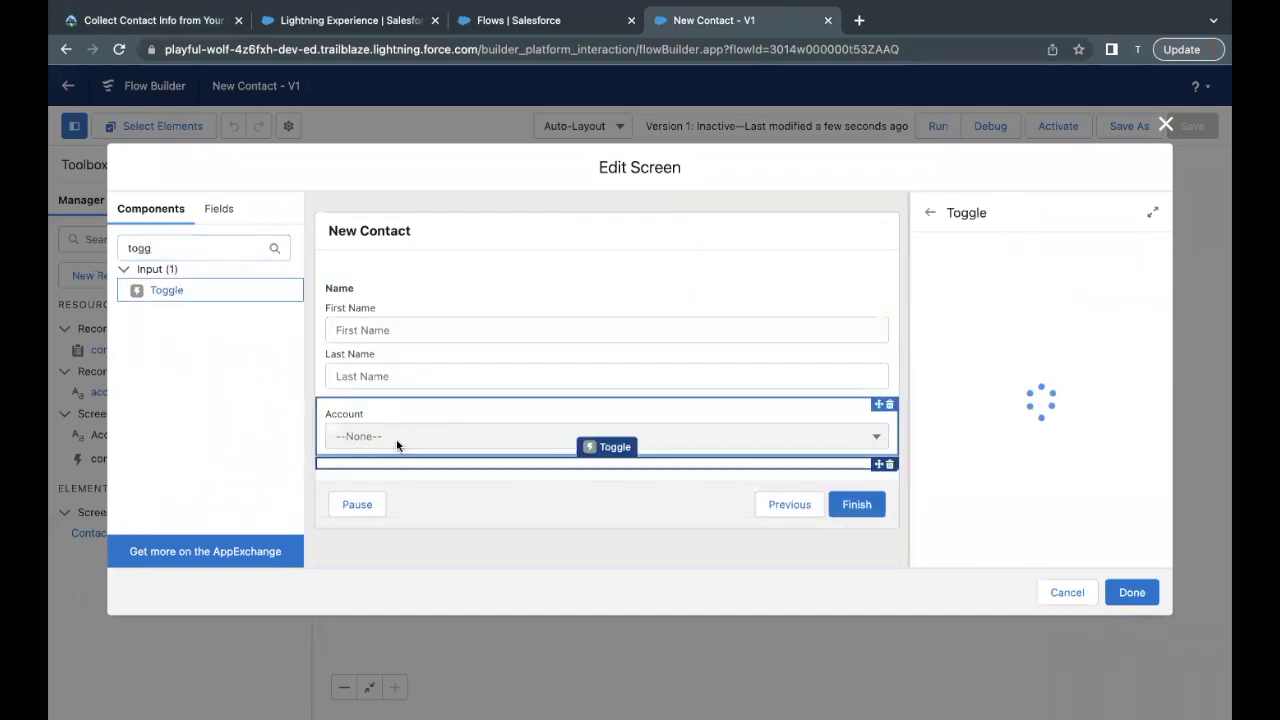
Set the toggle component's API name to update_toggle.
left_click(929, 266)
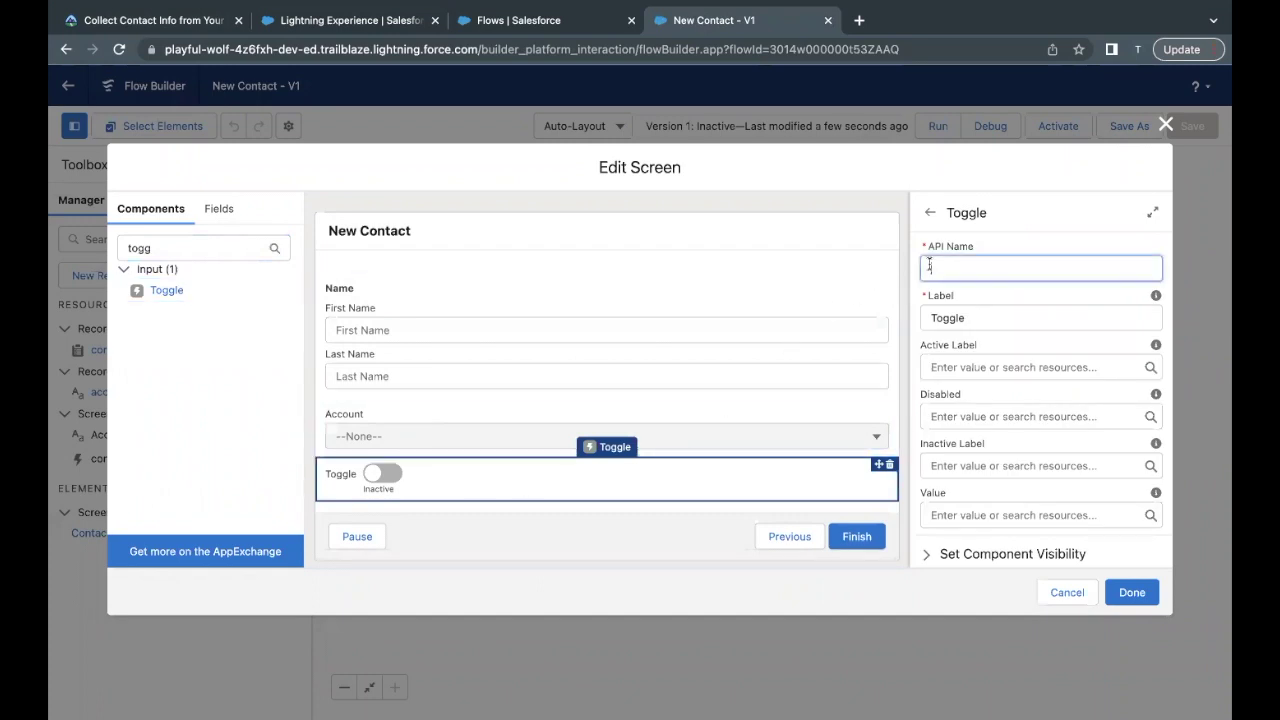
type("update_toggle")
left_click(751, 477)
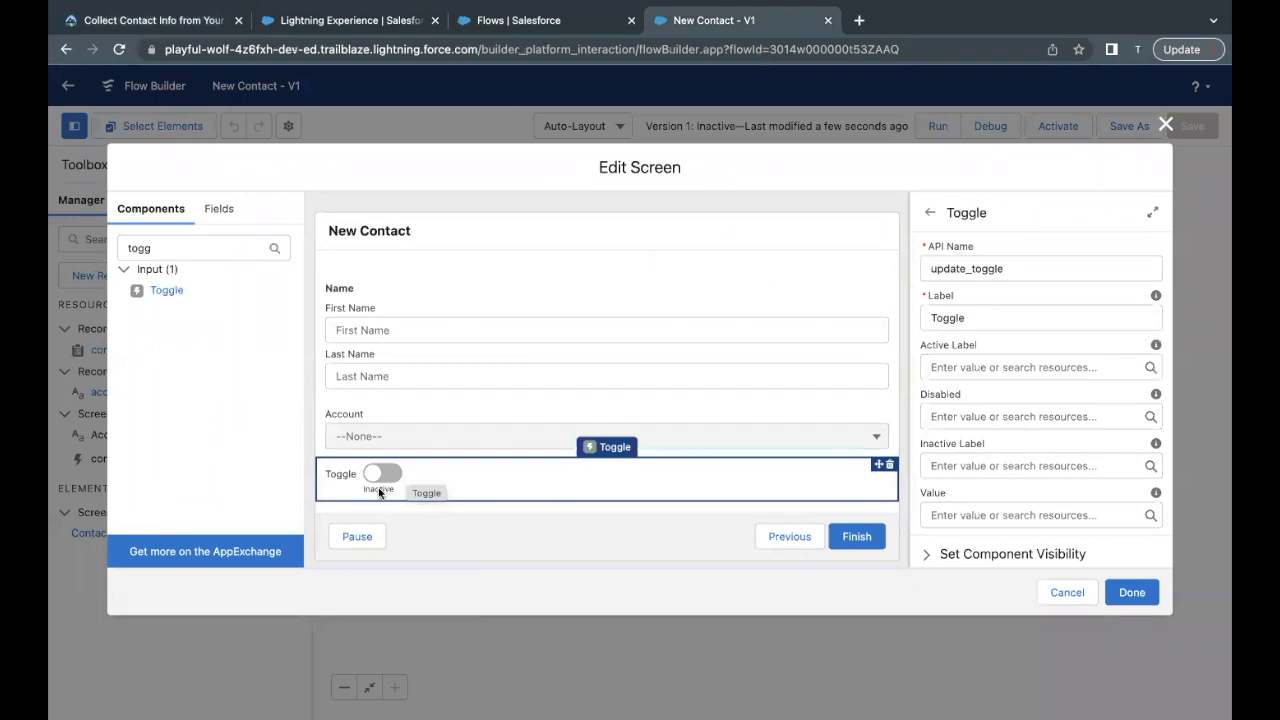
Copy the label "If this contact already exists, update the existing record" from the Trailhead table and set it as the toggle's label.
left_click(172, 28)
scroll(360, 428, "down", 1)
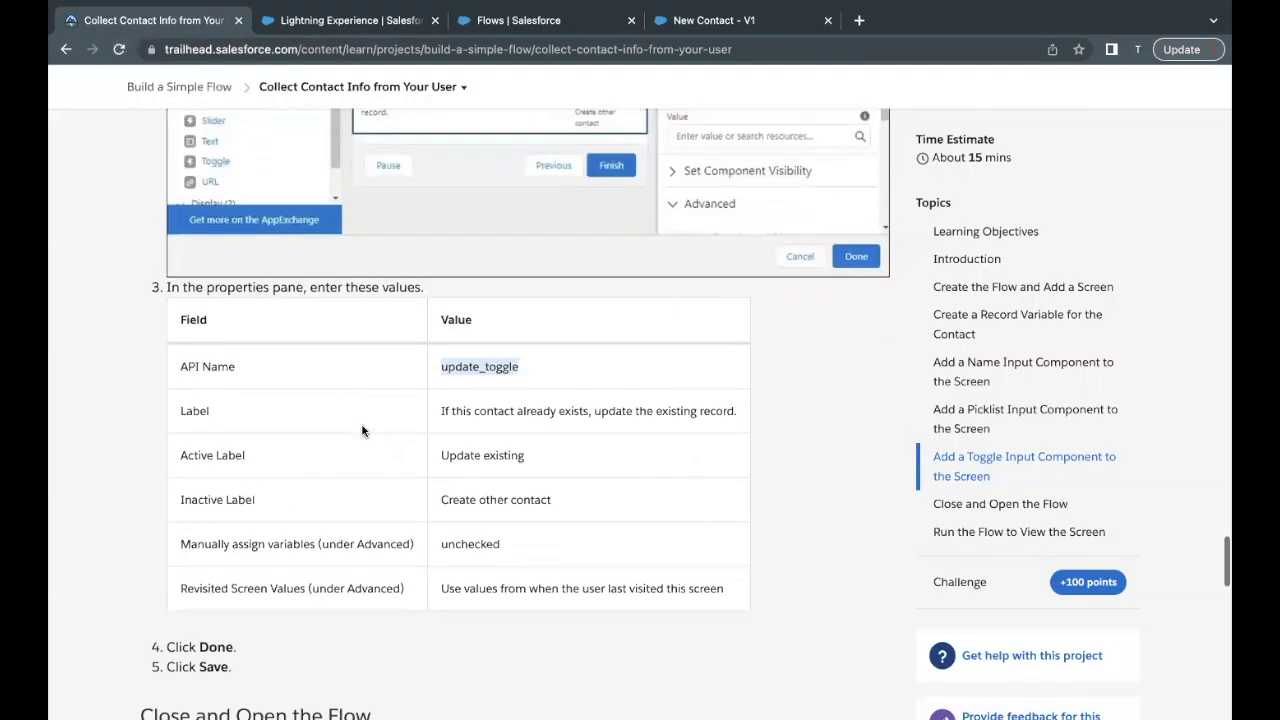
left_click_drag(439, 410, 732, 406)
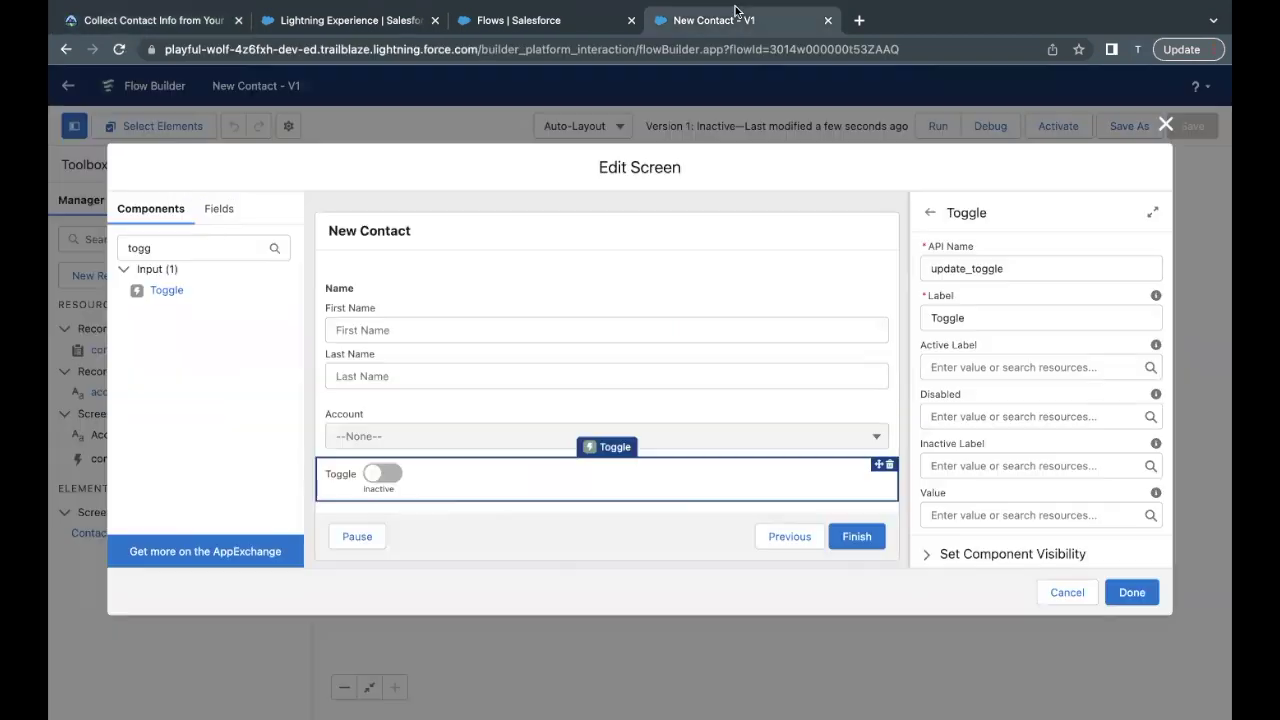
left_click(736, 14)
left_click_drag(980, 314, 923, 312)
key("ctrl+v")
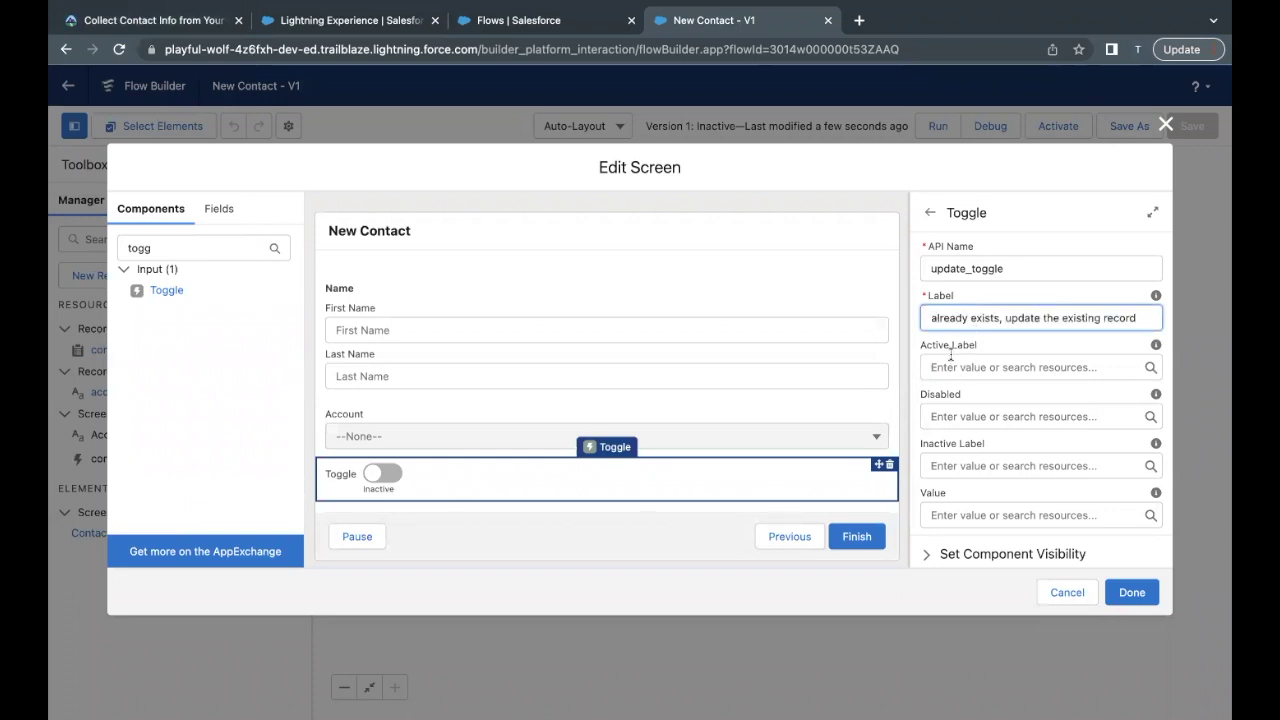
left_click(378, 489)
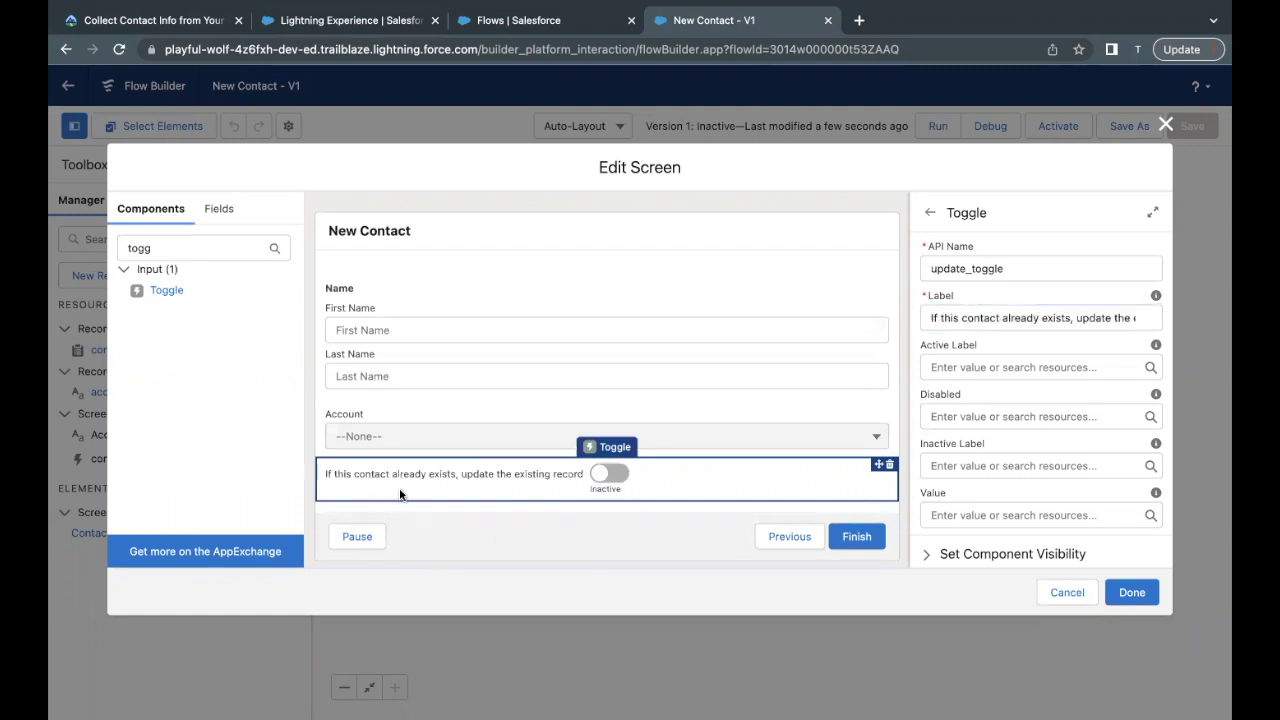
Copy Update existing from the Trailhead table and enter it as the toggle's active label.
left_click(172, 22)
scroll(333, 376, "down", 1)
left_click_drag(440, 405, 537, 406)
key("ctrl+c")
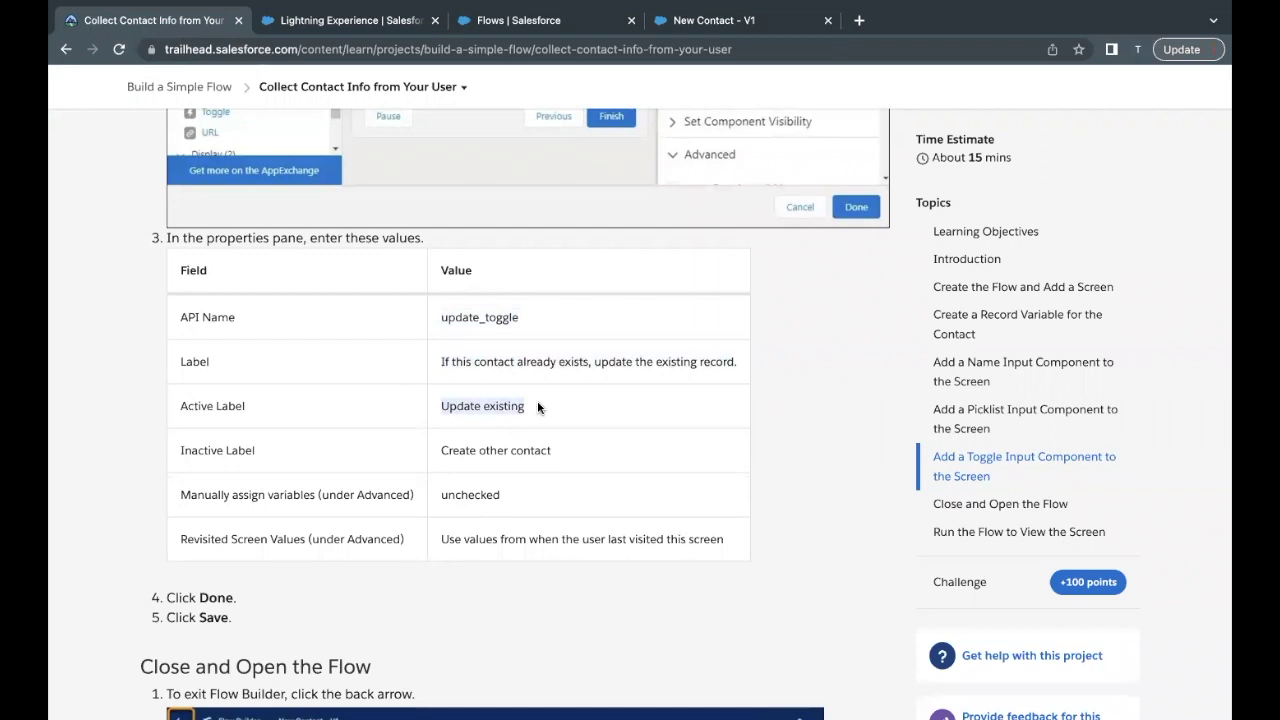
left_click(728, 22)
left_click(950, 370)
key("ctrl+v")
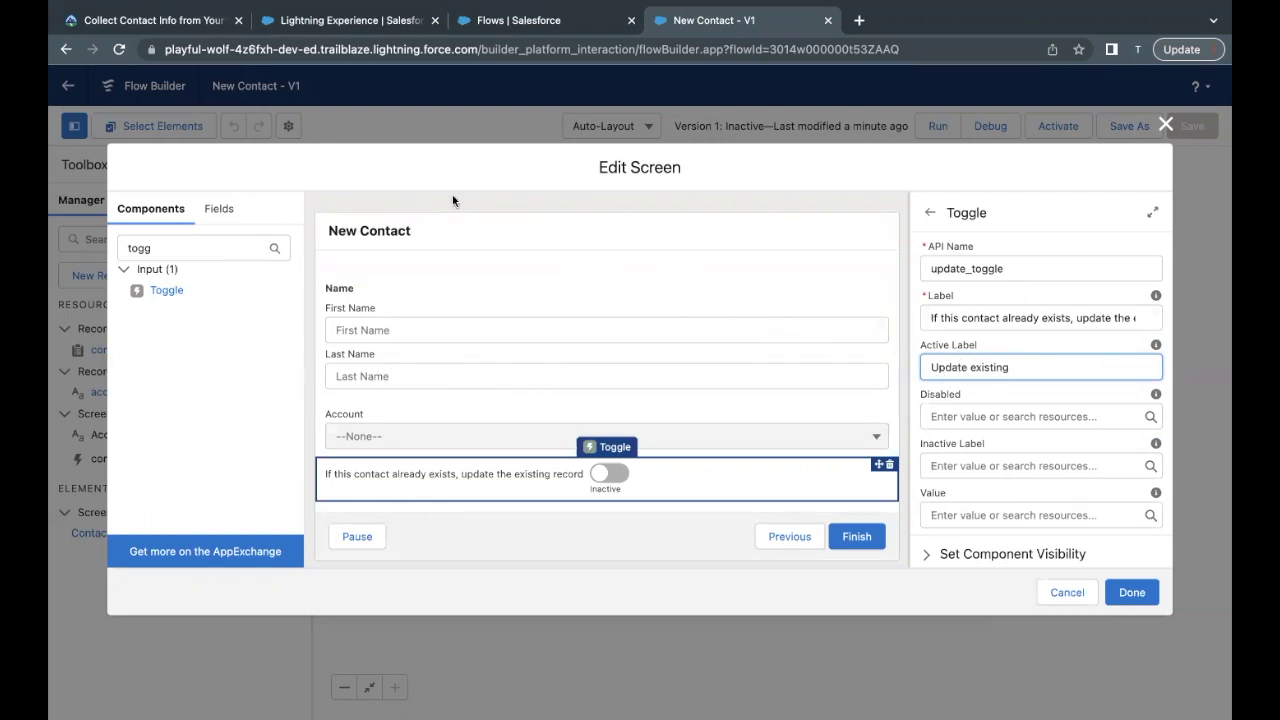
Copy Create other contact from the Trailhead table and enter it as the toggle's inactive label.
left_click(158, 33)
left_click_drag(440, 450, 556, 454)
key("super+c")
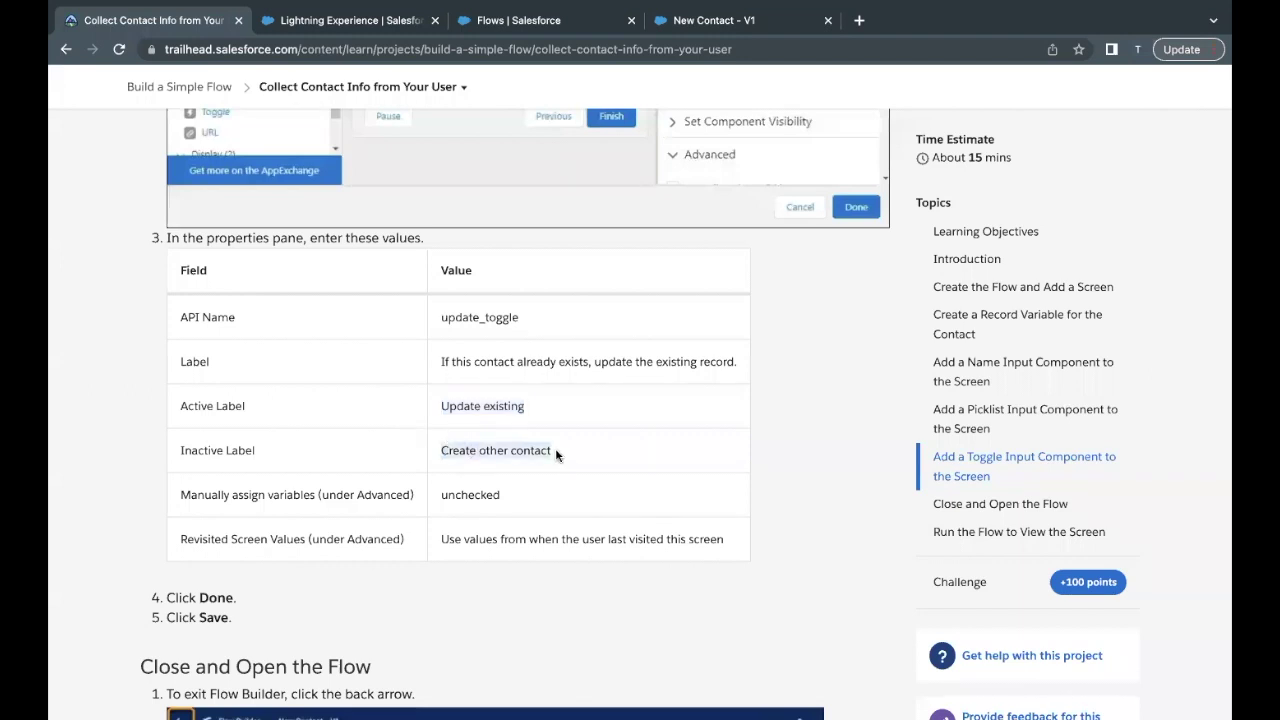
left_click(677, 24)
left_click(950, 462)
key("super+v")
scroll(952, 470, "down", 2)
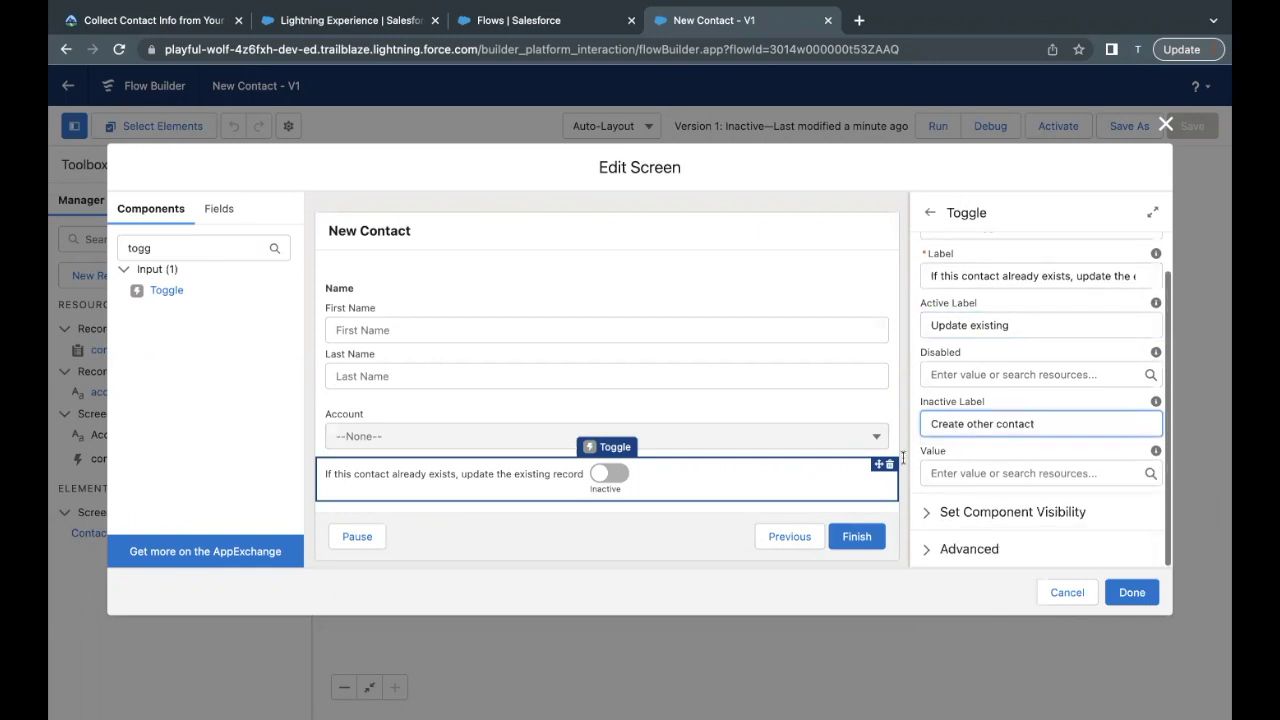
Compare the toggle's advanced settings for manual variable assignment and revisited screen values with the Trailhead table.
left_click(230, 30)
scroll(449, 412, "down", 1)
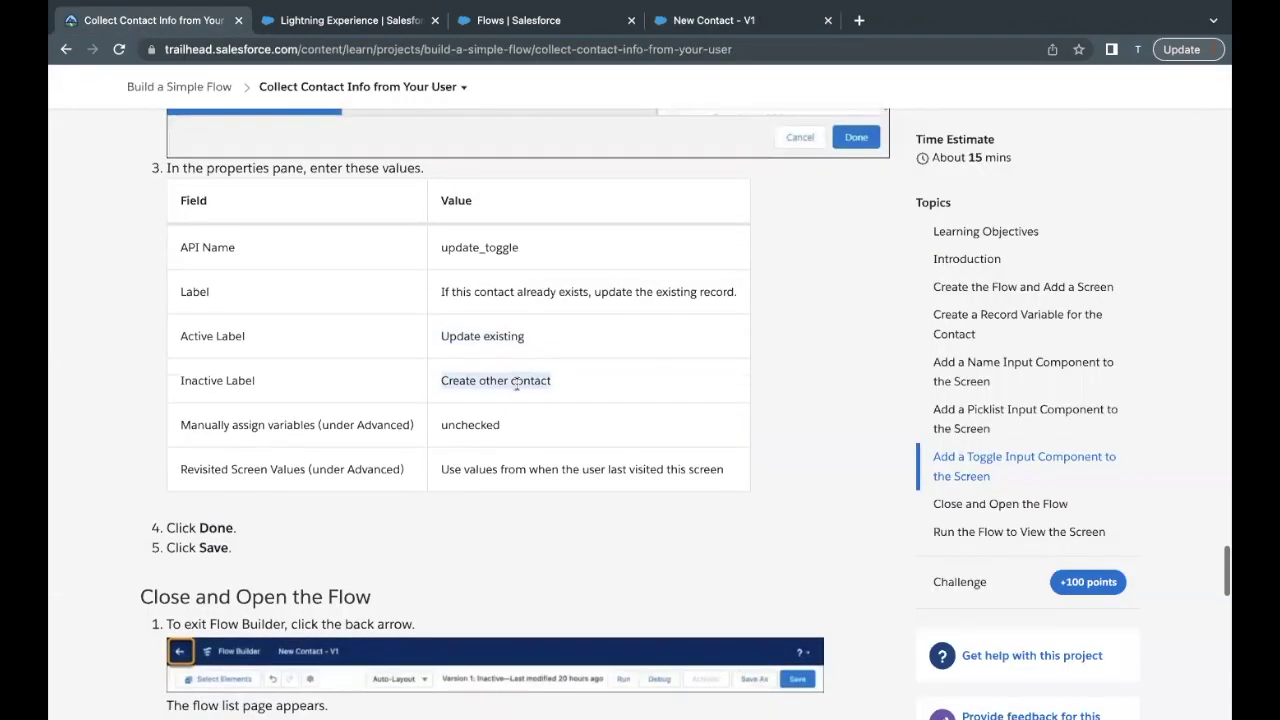
left_click_drag(440, 424, 497, 425)
left_click(440, 478)
left_click_drag(440, 478, 494, 472)
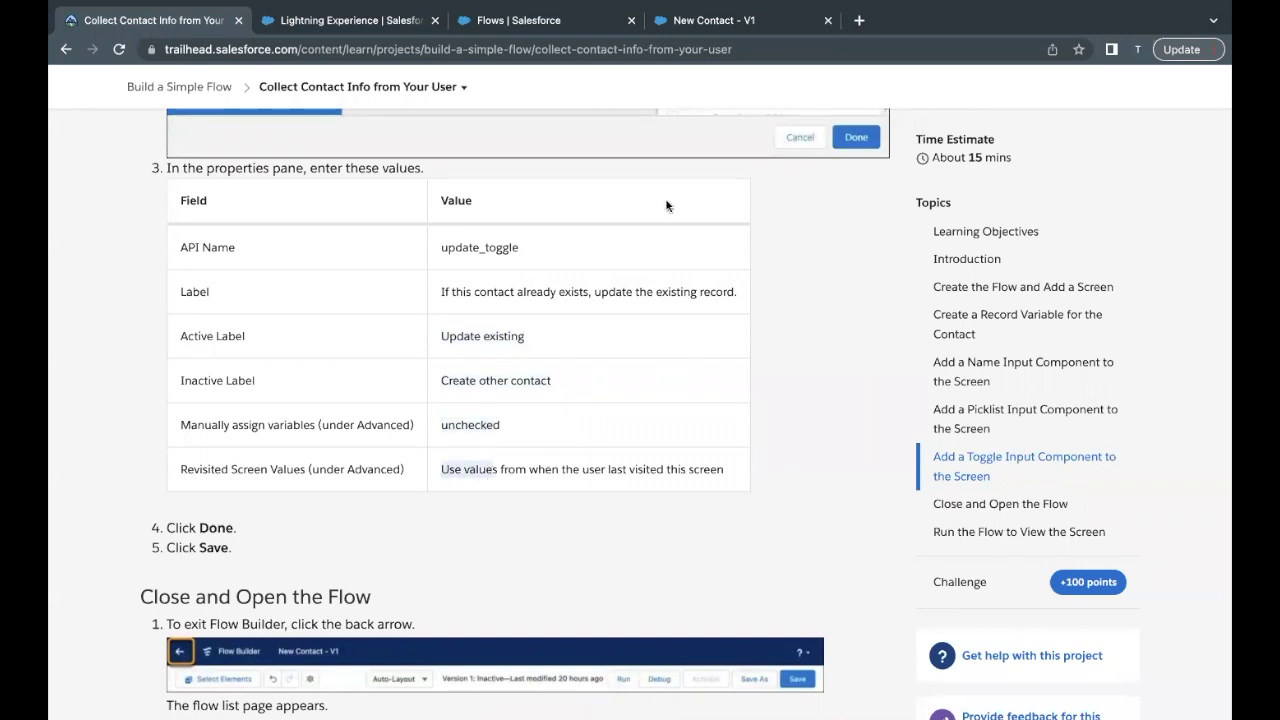
left_click(790, 20)
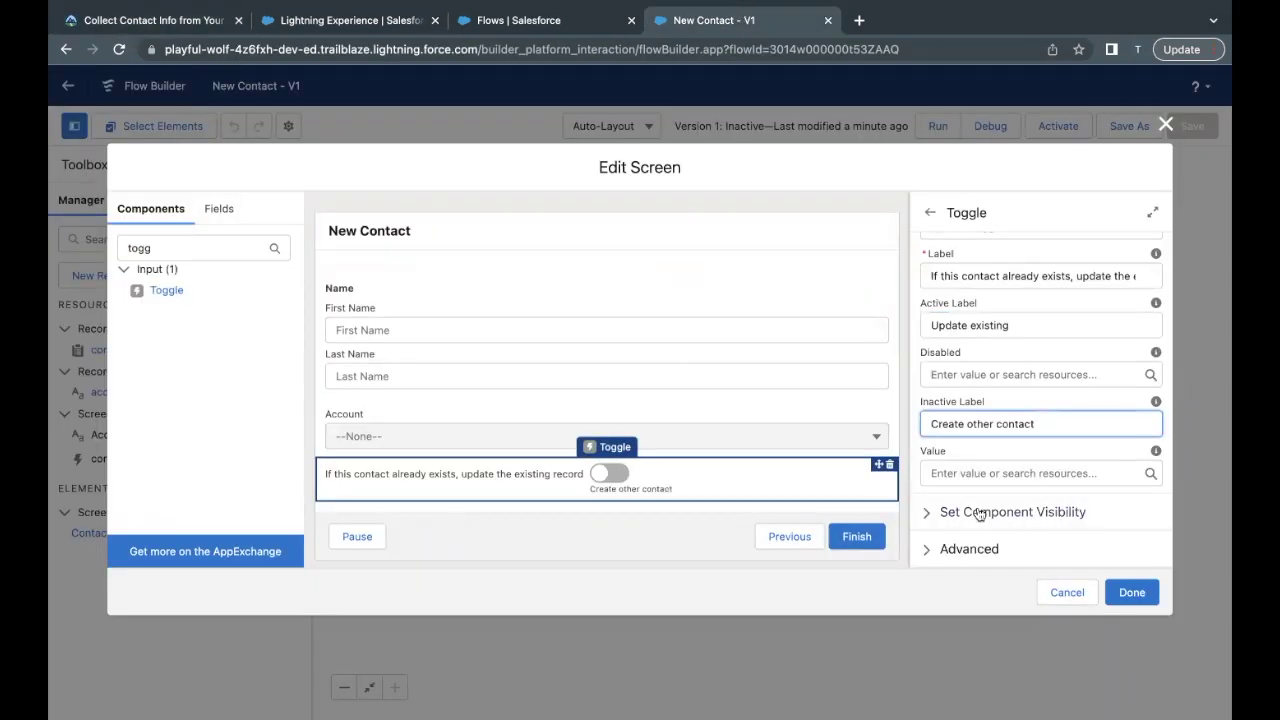
left_click(960, 550)
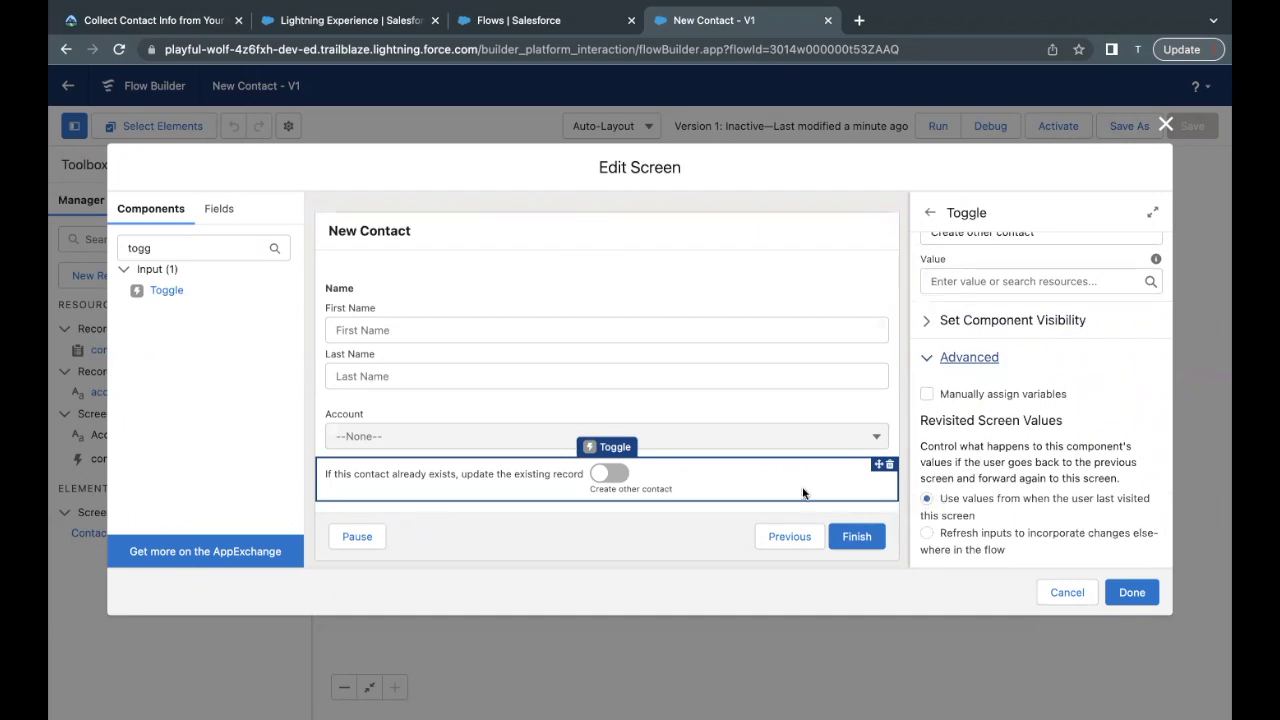
Finish editing the Contact Info screen with its configured toggle and save the New Contact flow.
left_click(1132, 593)
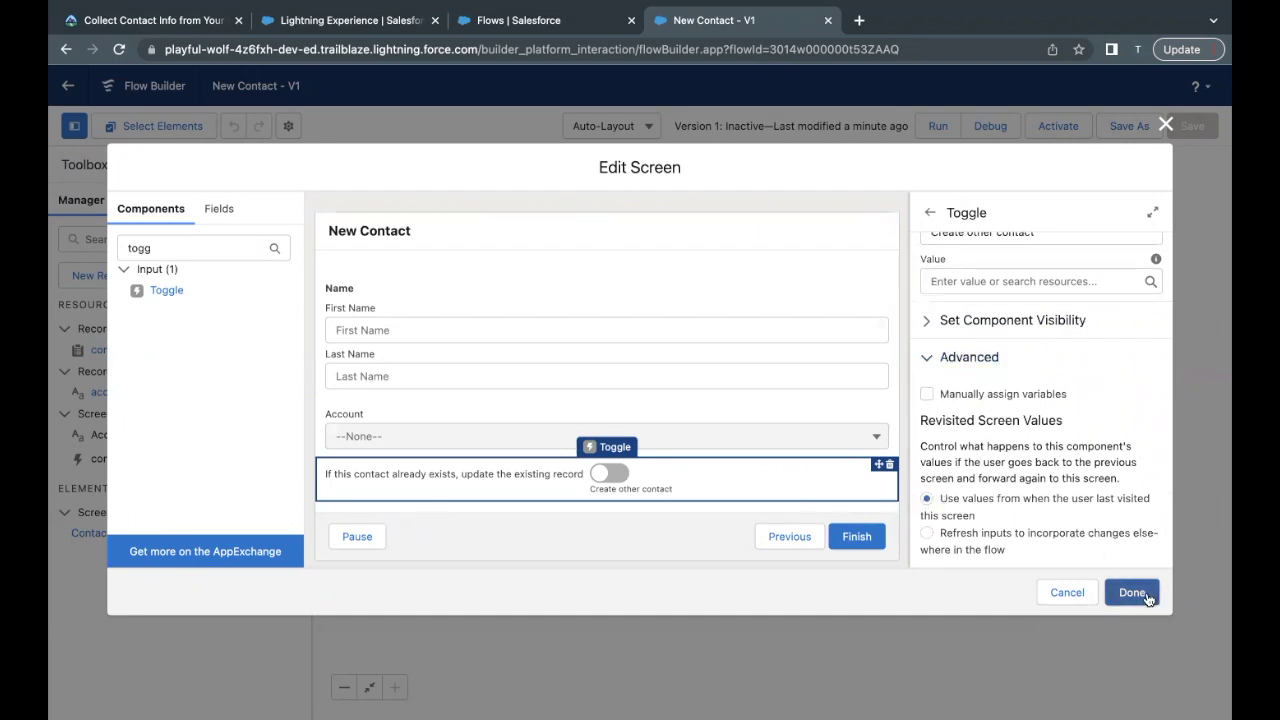
scroll(1035, 376, "up", 3)
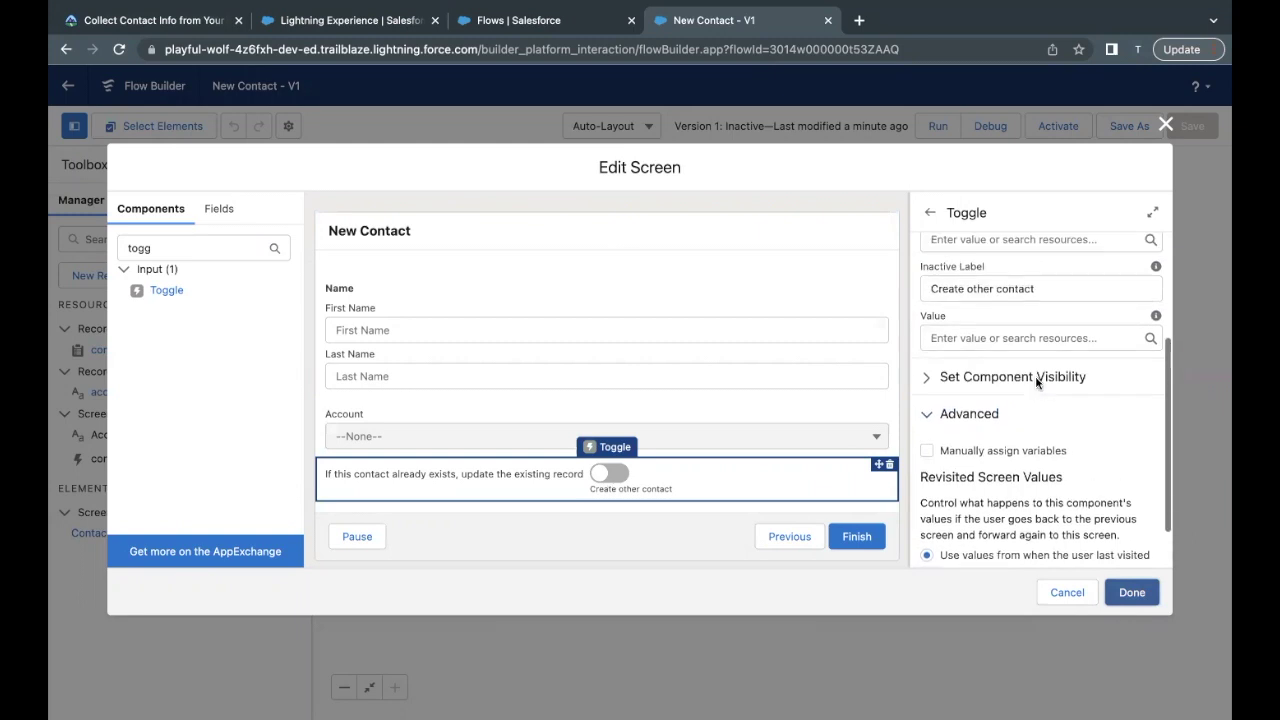
scroll(1035, 376, "up", 1)
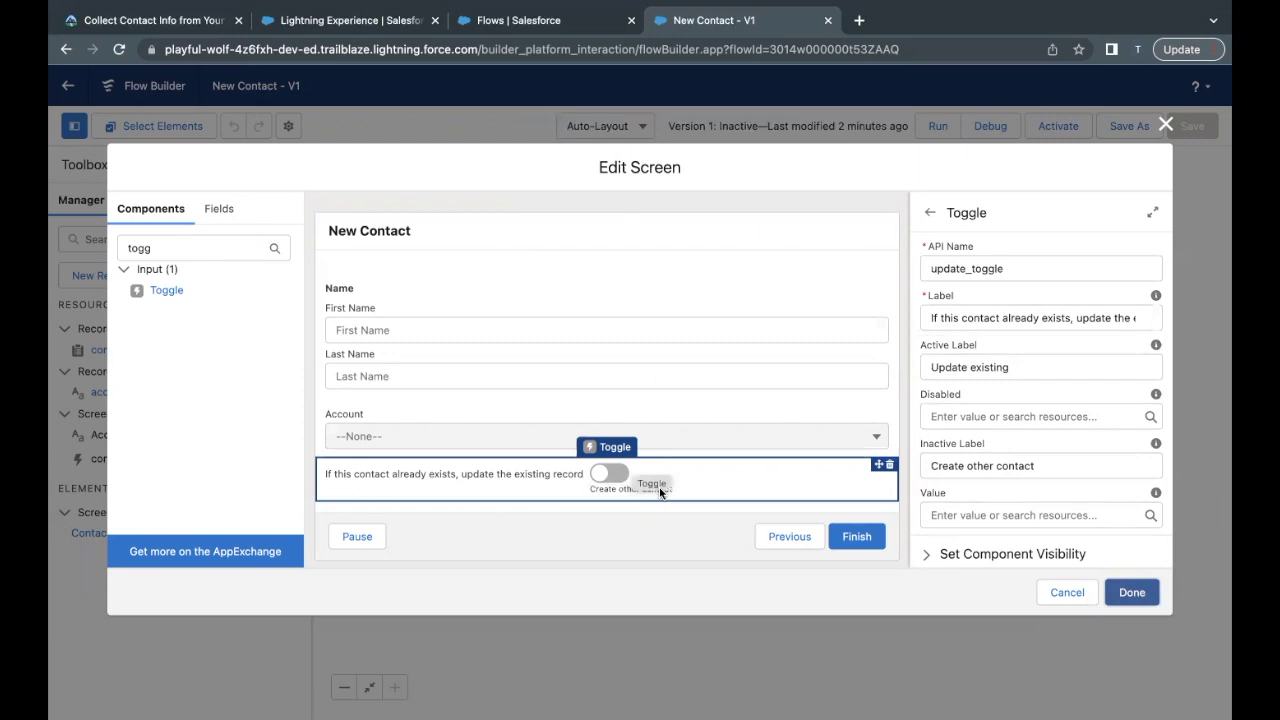
left_click(1132, 592)
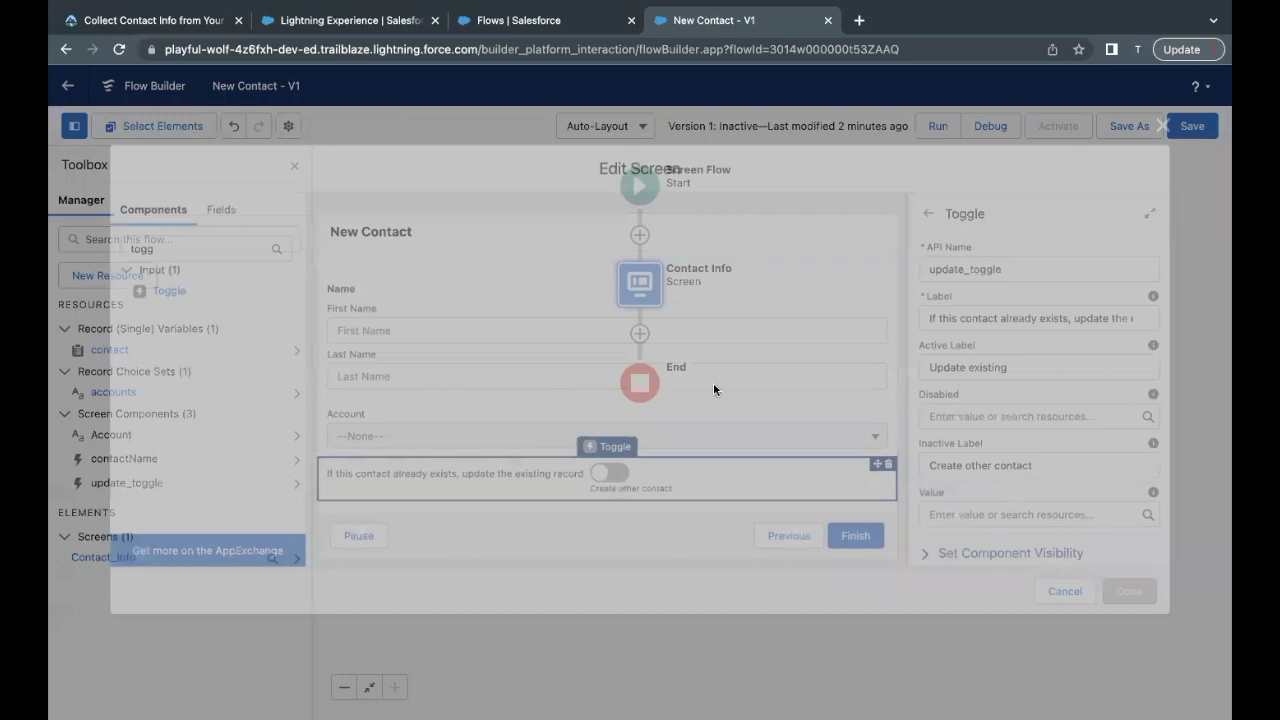
left_click(1192, 126)
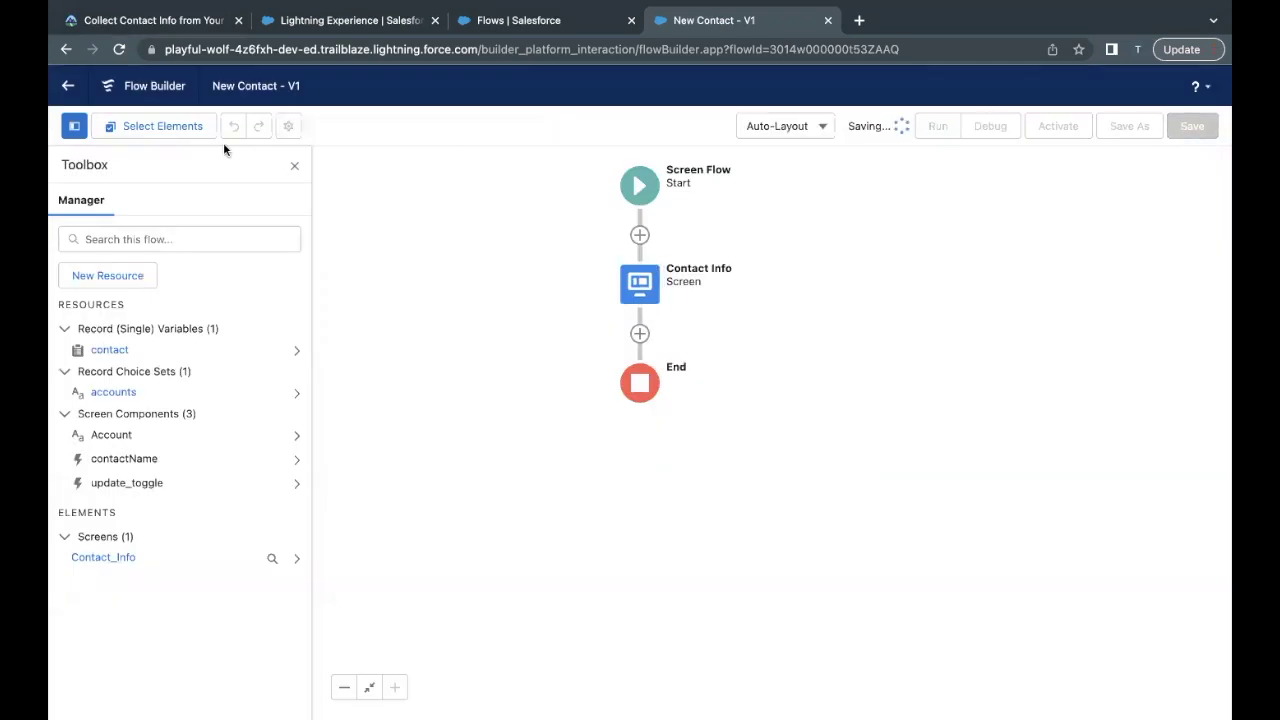
Check that the flow has been saved, and submit the Collect Contact Info from Your User step for verification on Trailhead.
left_click(175, 20)
scroll(440, 390, "down", 4)
scroll(436, 405, "down", 5)
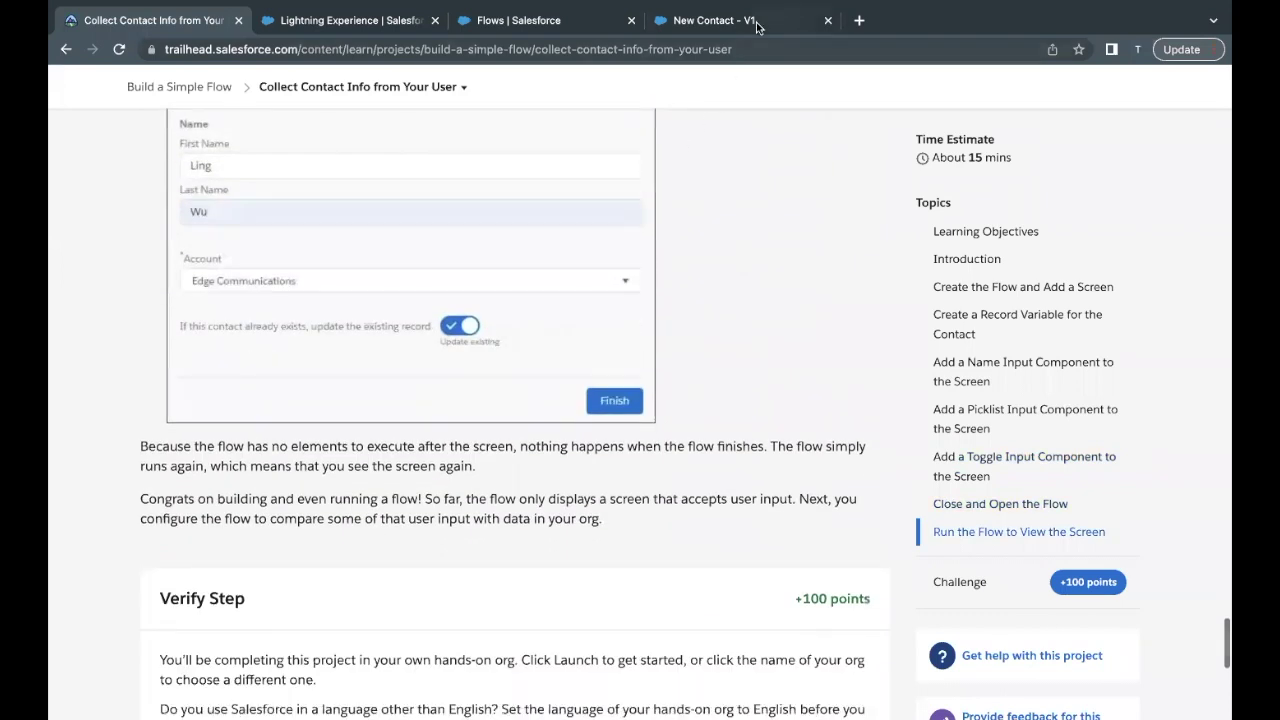
left_click(757, 22)
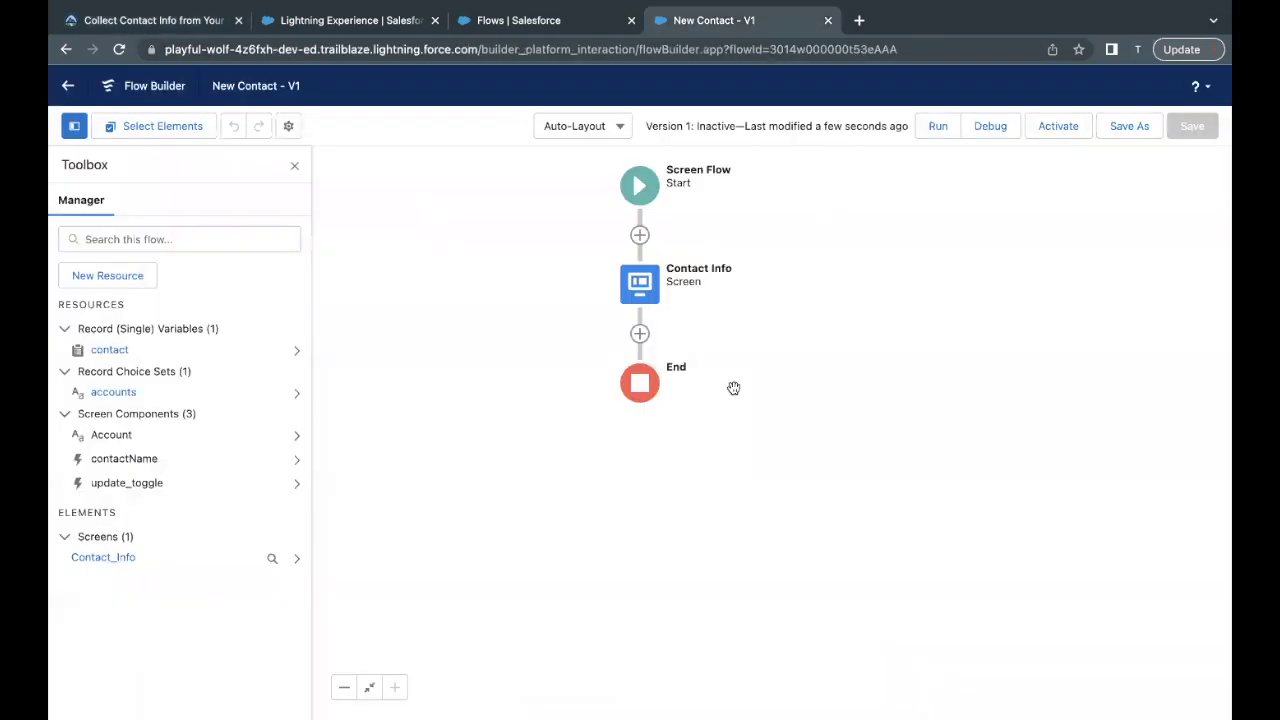
left_click(108, 35)
scroll(344, 326, "down", 4)
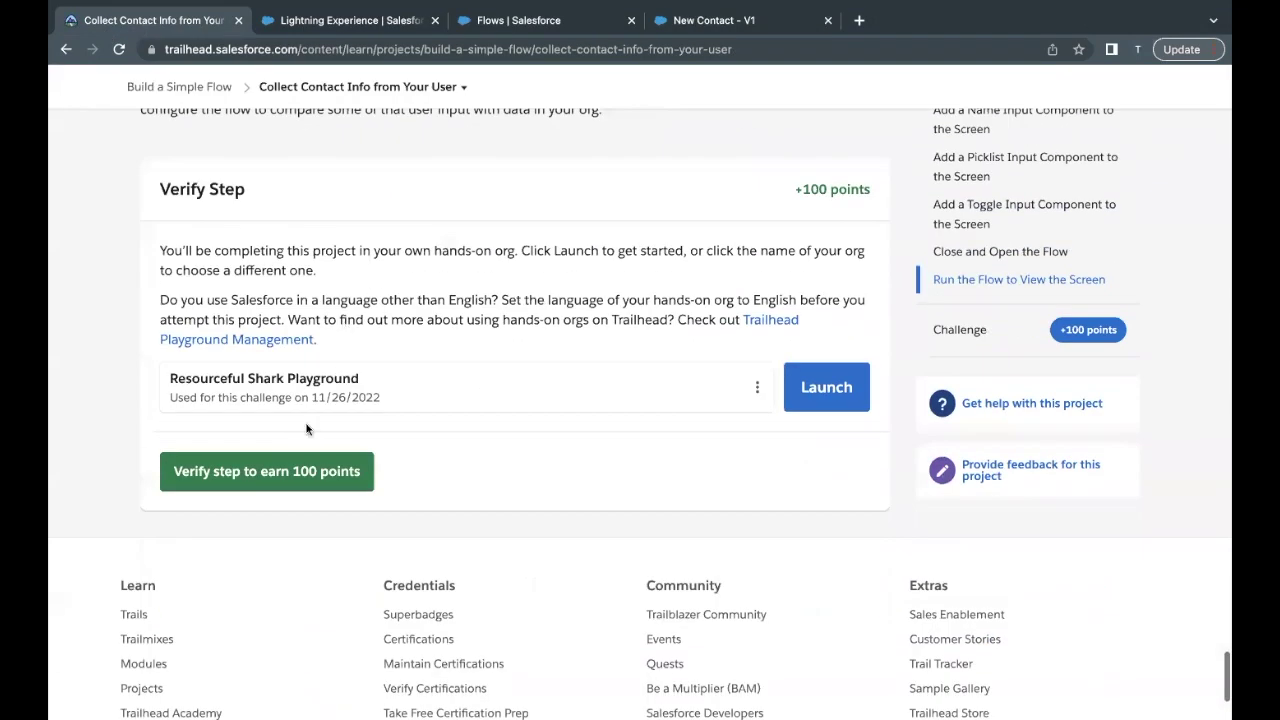
scroll(307, 429, "down", 1)
left_click(298, 445)
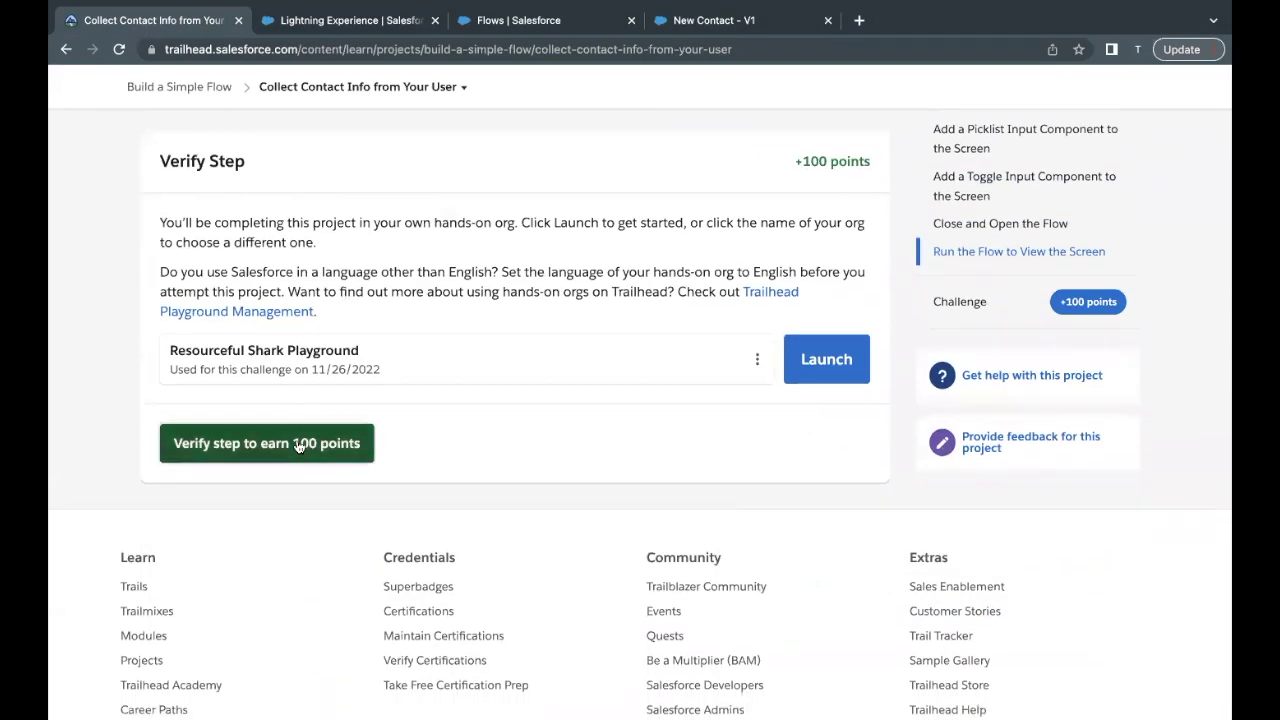